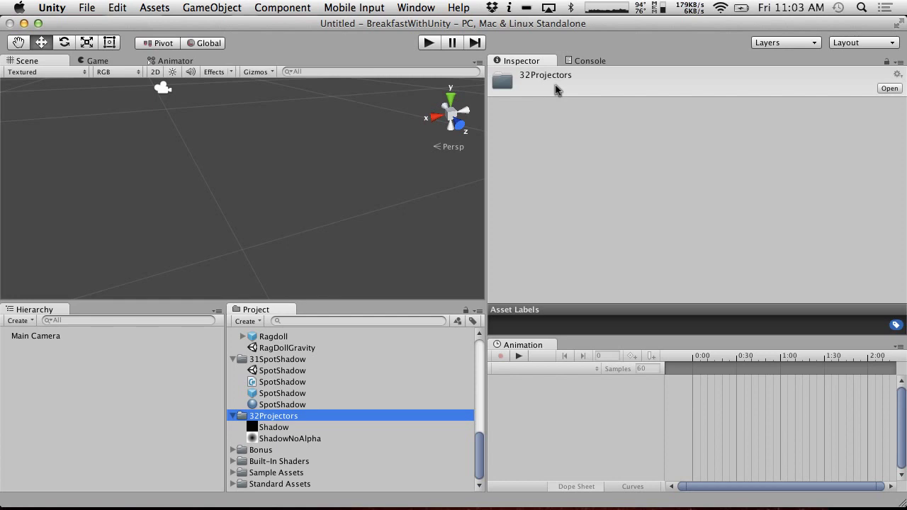
Inspect the SpotShadow material and the import settings of the Shadow and ShadowNoAlpha textures in the 32Projectors folder.
{"action": "left_click", "coordinate": [266, 404]}
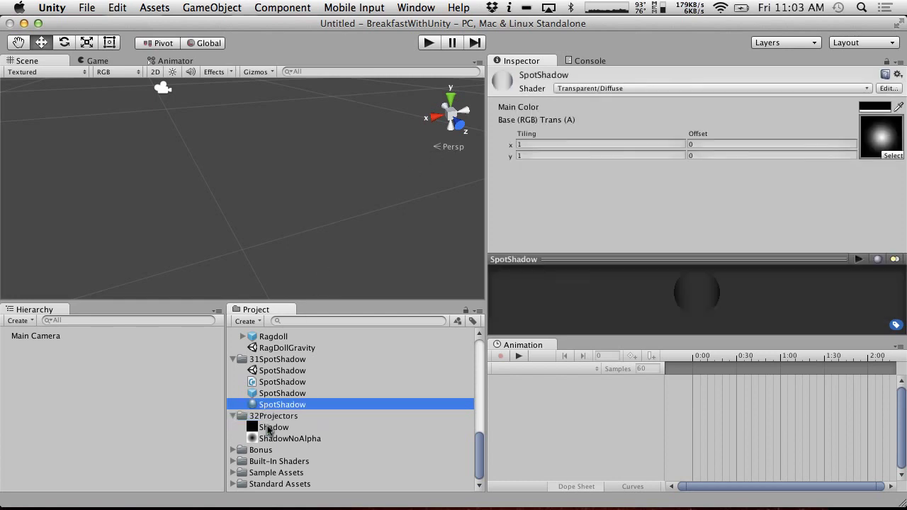
{"action": "left_click", "coordinate": [269, 428]}
{"action": "left_click", "coordinate": [275, 436]}
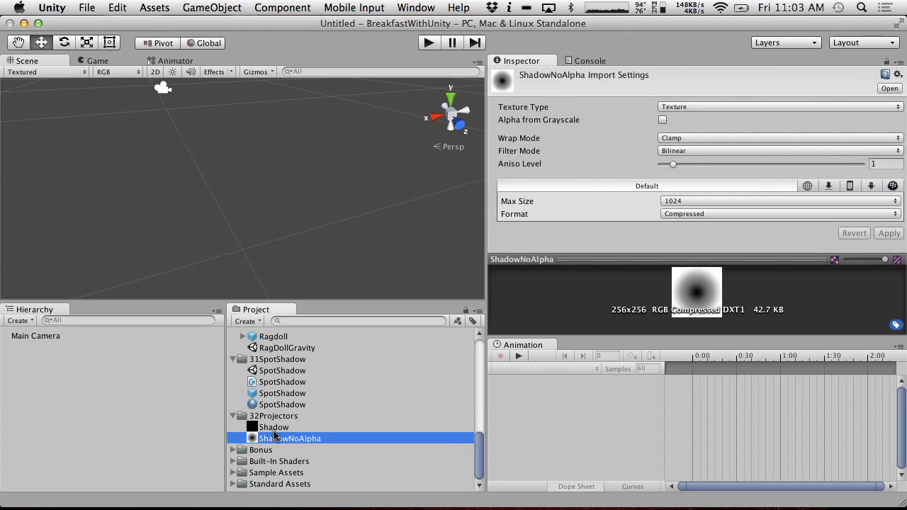
{"action": "left_click", "coordinate": [275, 428]}
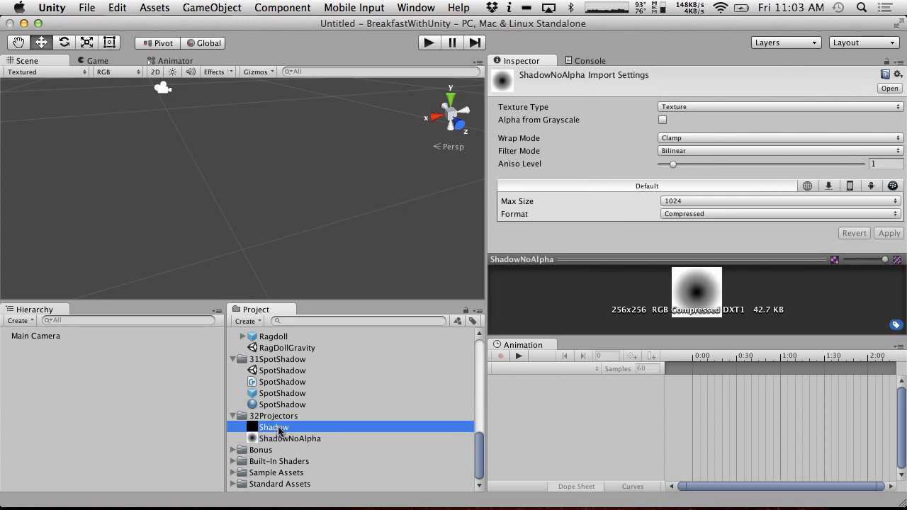
{"action": "left_click", "coordinate": [279, 437]}
{"action": "left_click", "coordinate": [279, 428]}
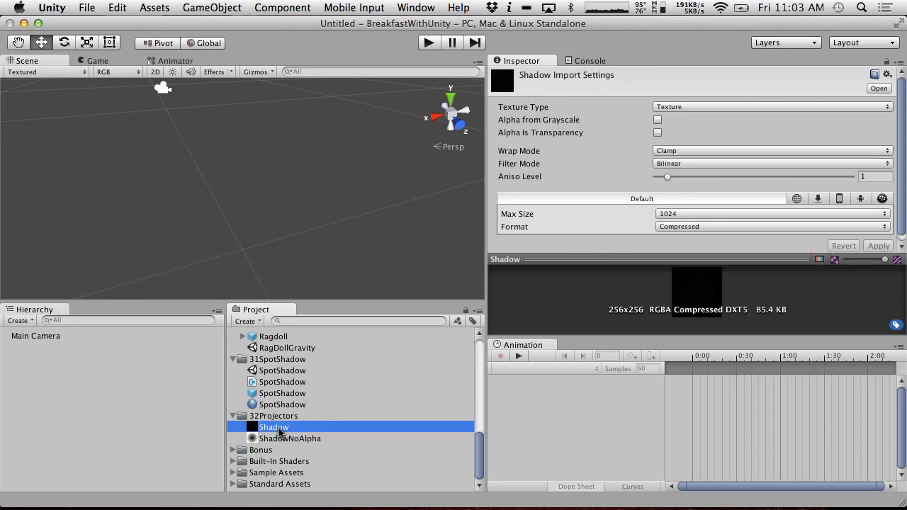
View the Projectors folder in Standard Assets and the Projectors package's import contents, closing the import dialog without importing.
{"action": "left_click", "coordinate": [232, 484]}
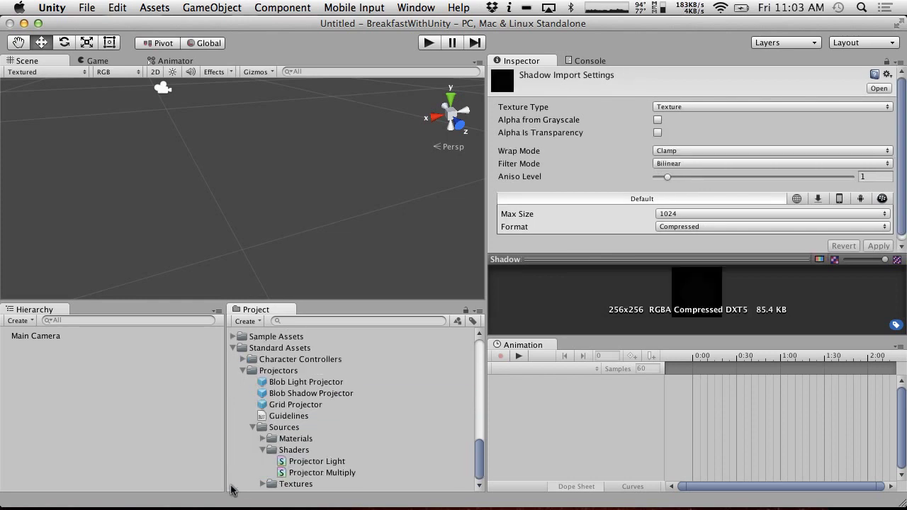
{"action": "left_click", "coordinate": [118, 7]}
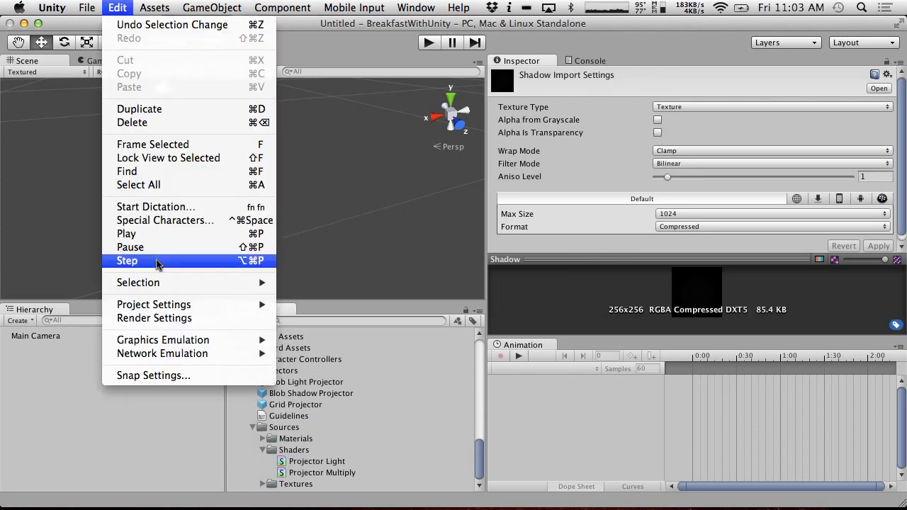
{"action": "left_click", "coordinate": [44, 297]}
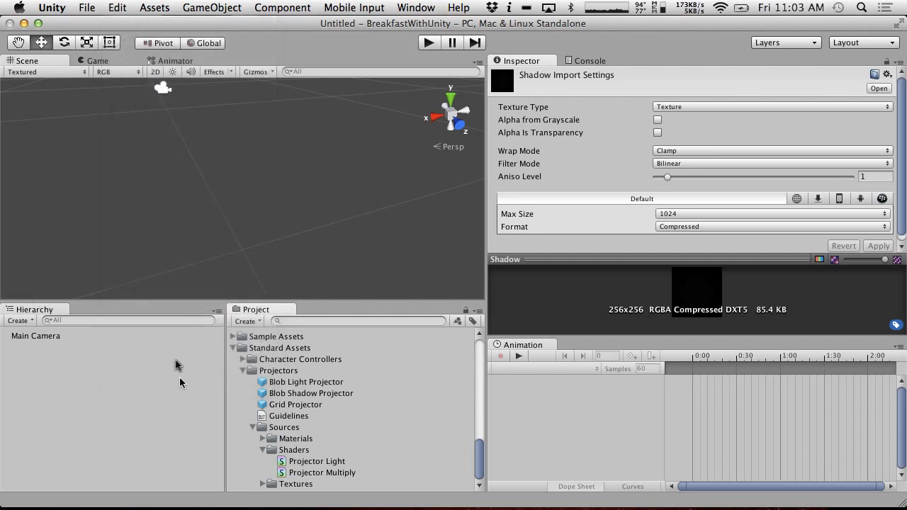
{"action": "left_click", "coordinate": [125, 7]}
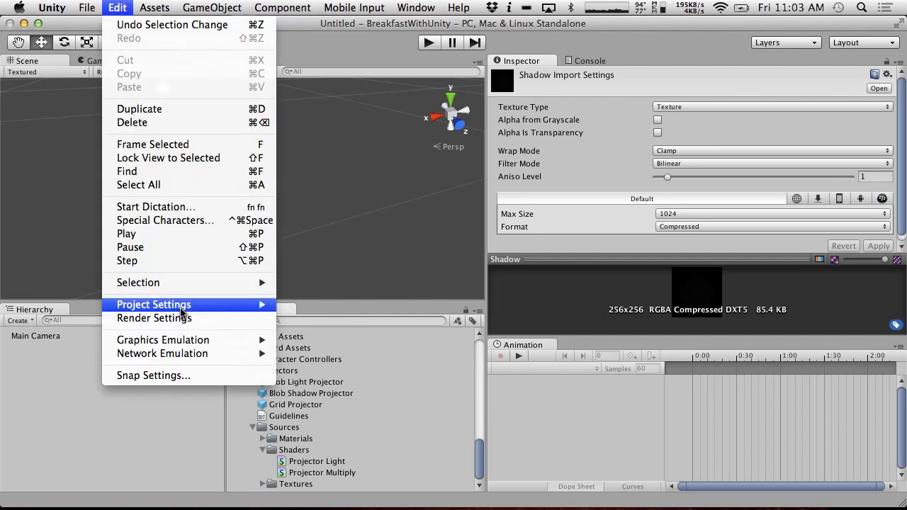
{"action": "mouse_move", "coordinate": [183, 311]}
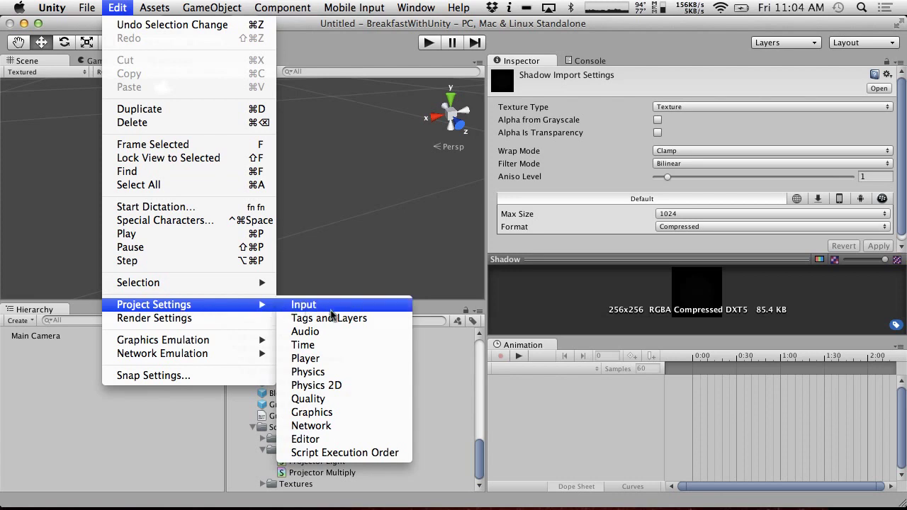
{"action": "mouse_move", "coordinate": [154, 7]}
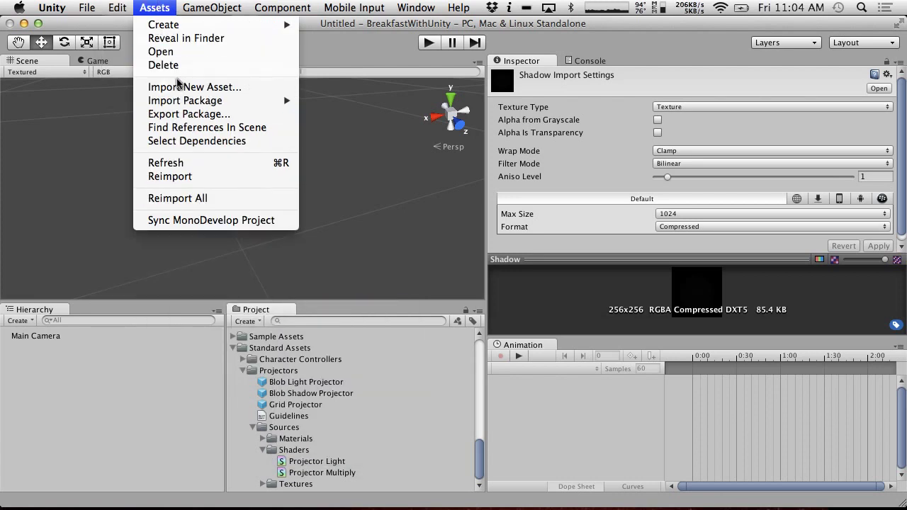
{"action": "mouse_move", "coordinate": [181, 103]}
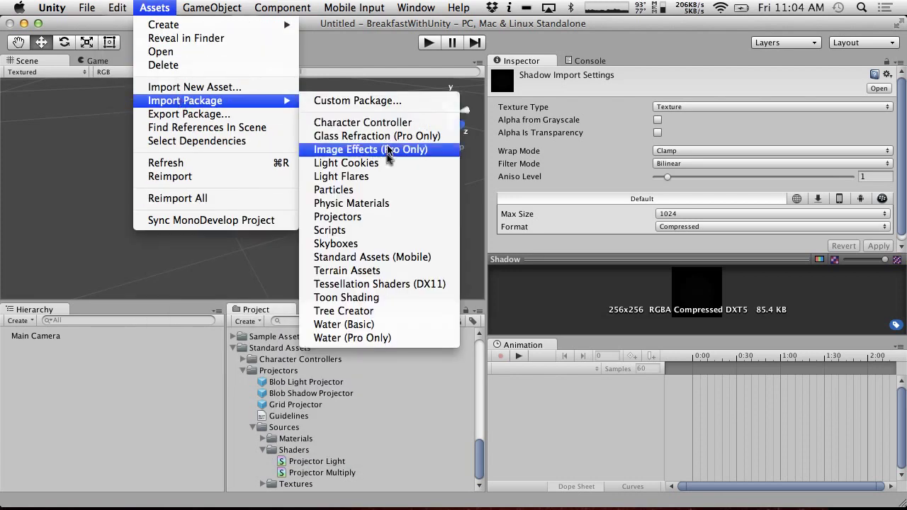
{"action": "left_click", "coordinate": [378, 216]}
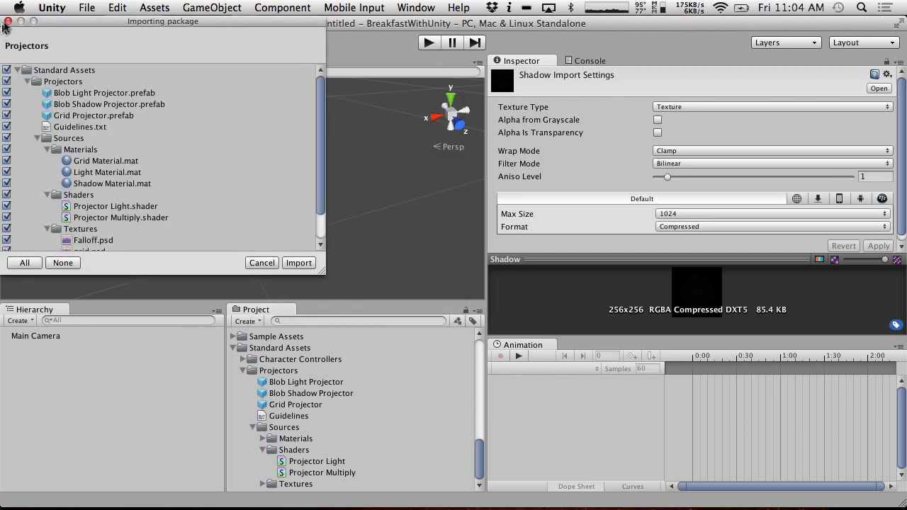
{"action": "left_click", "coordinate": [6, 22]}
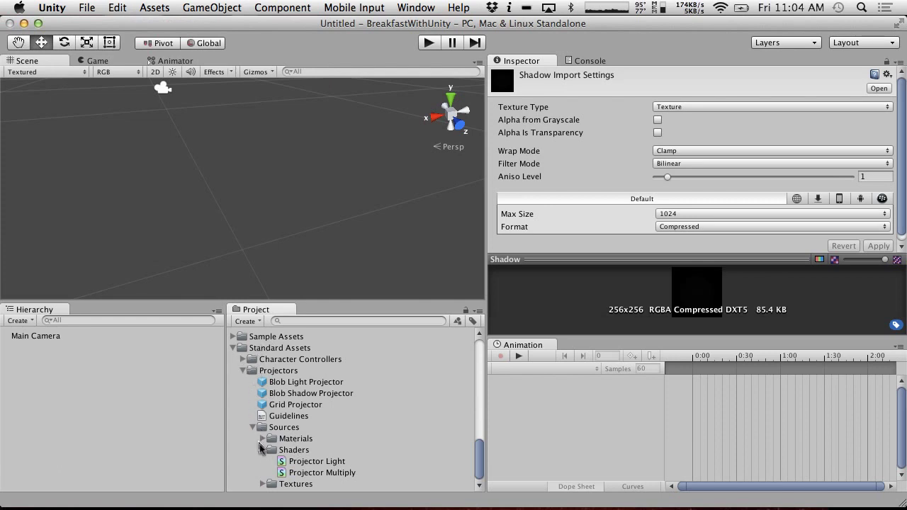
{"action": "scroll", "coordinate": [260, 447], "scroll_direction": "up", "scroll_amount": 2}
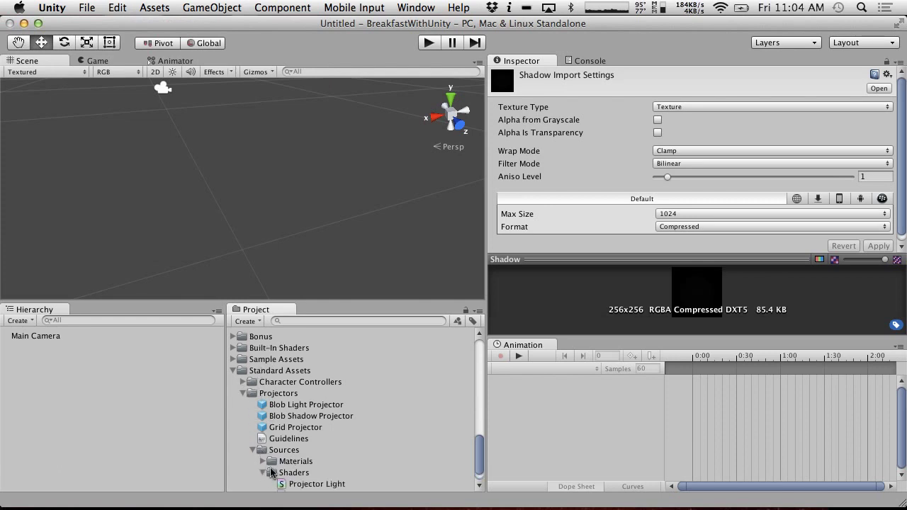
{"action": "scroll", "coordinate": [270, 472], "scroll_direction": "down", "scroll_amount": 2}
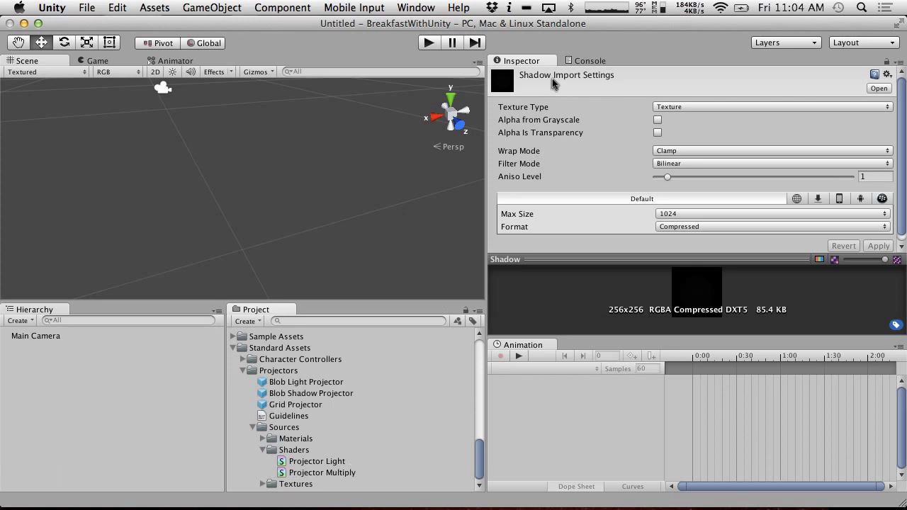
{"action": "left_click", "coordinate": [66, 335]}
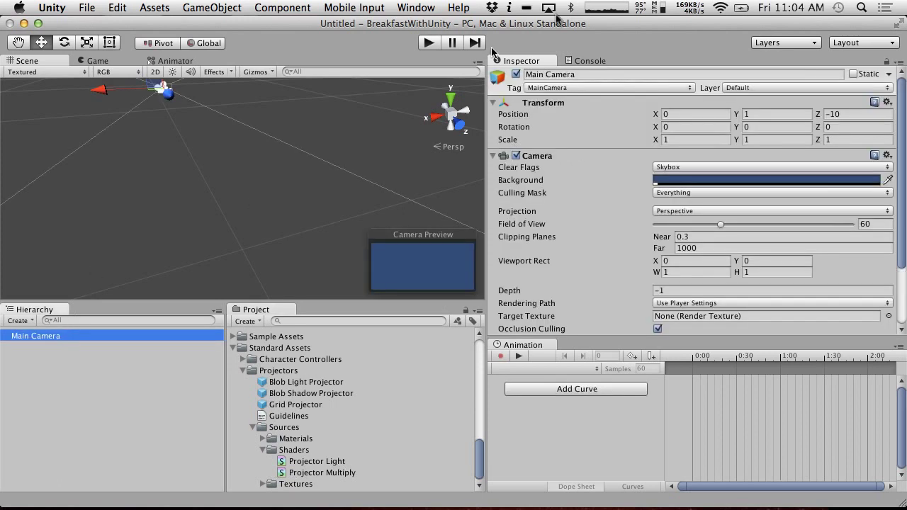
{"action": "left_click", "coordinate": [588, 61]}
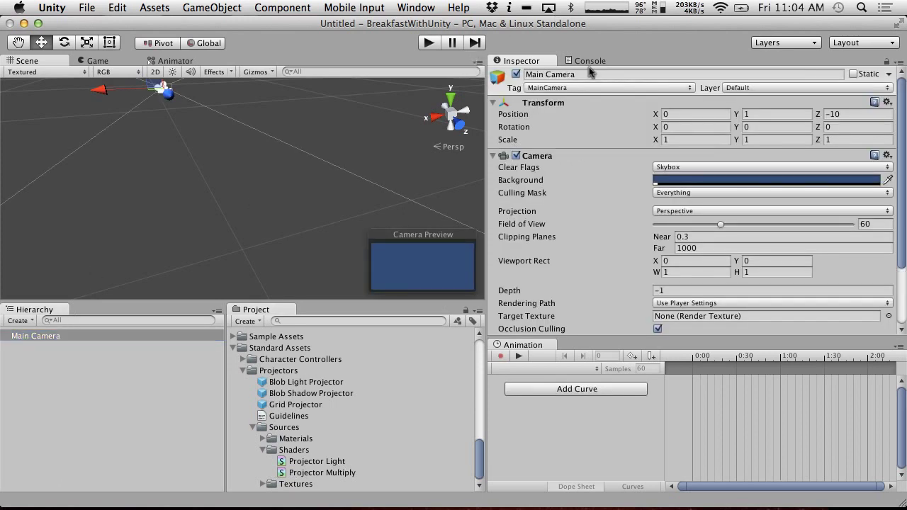
{"action": "left_click", "coordinate": [541, 59]}
Collapse the Standard Assets folder and create a material named ShadowProjector in the 32Projectors folder.
{"action": "left_click", "coordinate": [233, 348]}
{"action": "scroll", "coordinate": [243, 454], "scroll_direction": "up", "scroll_amount": 5}
{"action": "scroll", "coordinate": [259, 449], "scroll_direction": "down", "scroll_amount": 5}
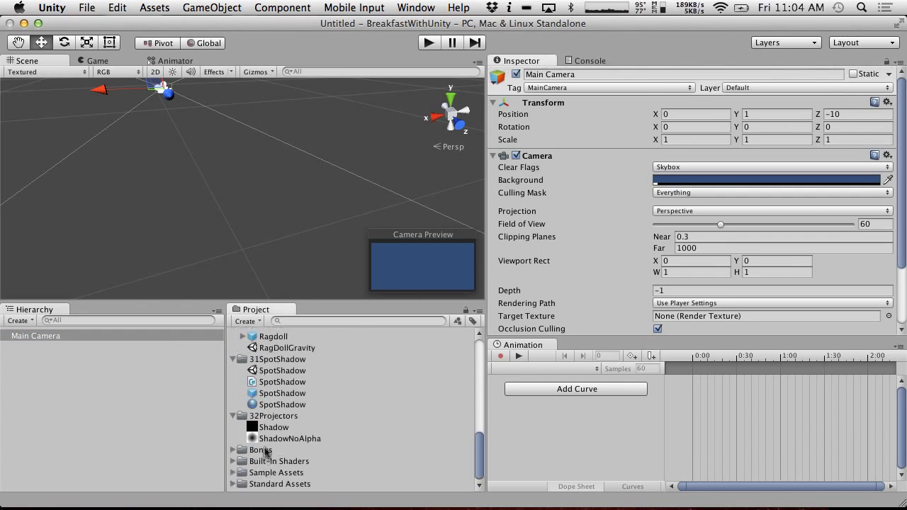
{"action": "right_click", "coordinate": [262, 419]}
{"action": "mouse_move", "coordinate": [374, 298]}
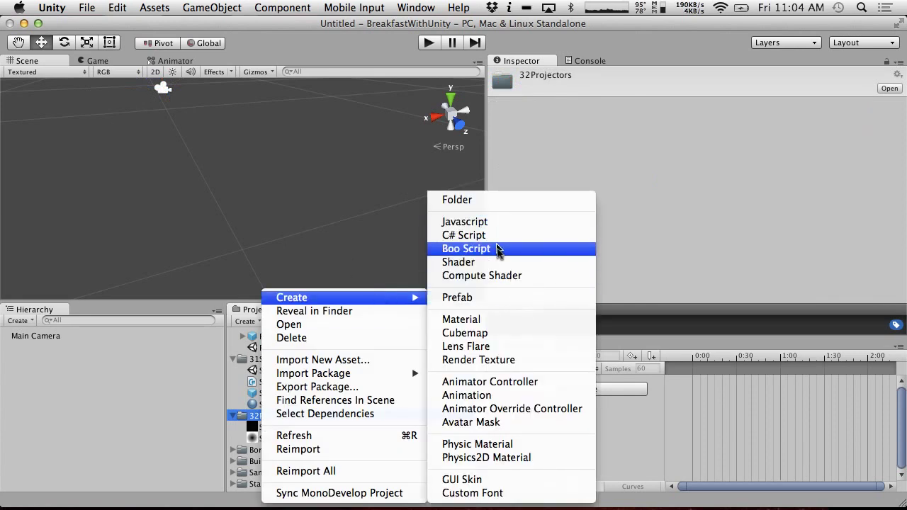
{"action": "left_click", "coordinate": [489, 320]}
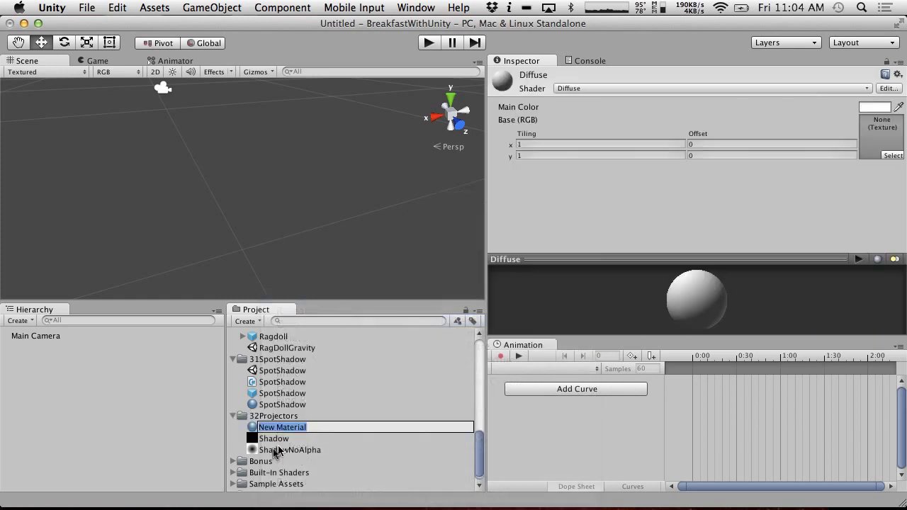
{"action": "type", "text": "S"}
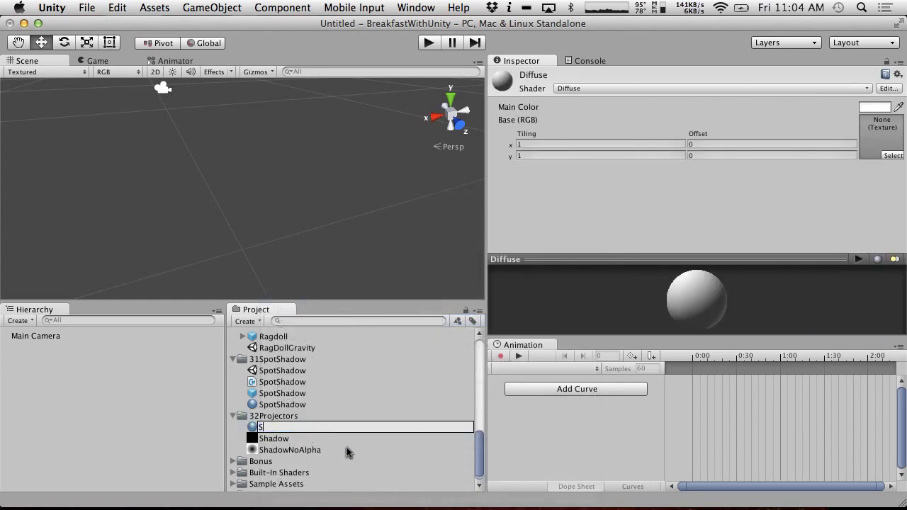
{"action": "type", "text": "hadowProjector"}
{"action": "key", "text": "Return"}
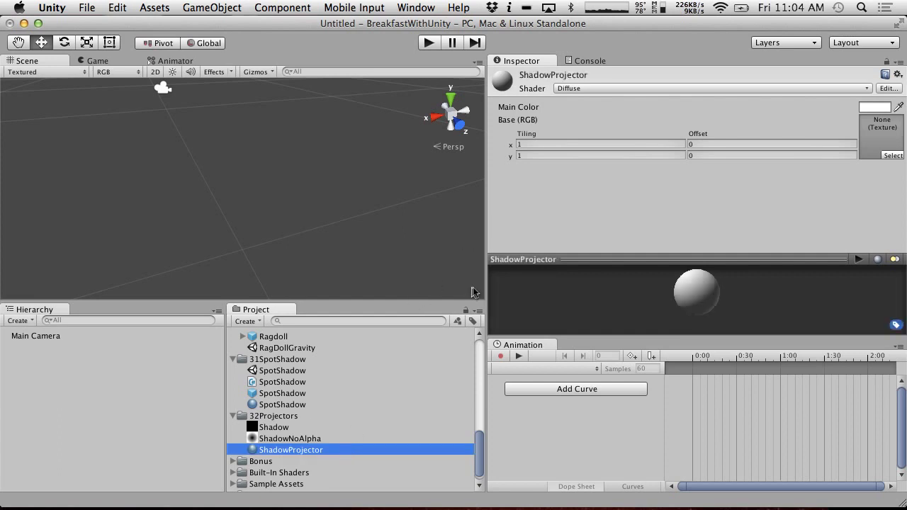
View the Projector shaders available for the ShadowProjector material without choosing one.
{"action": "left_click", "coordinate": [593, 88]}
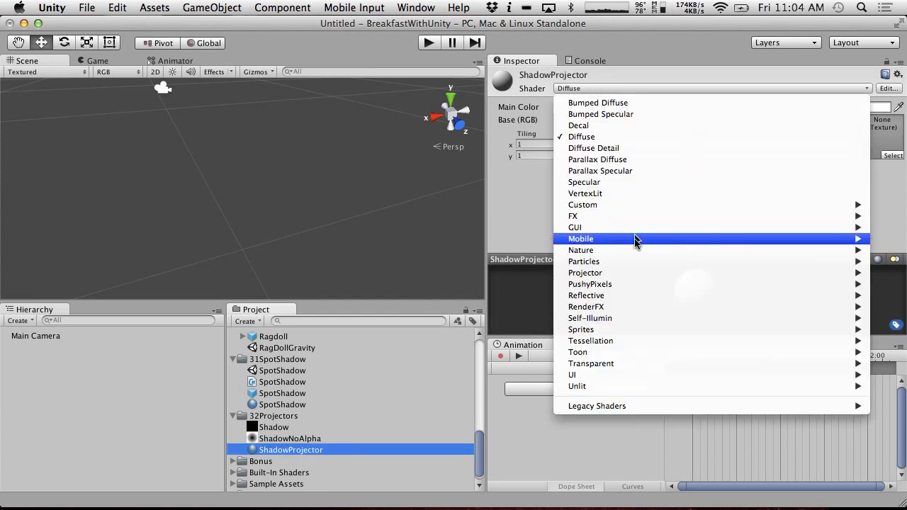
{"action": "mouse_move", "coordinate": [622, 274]}
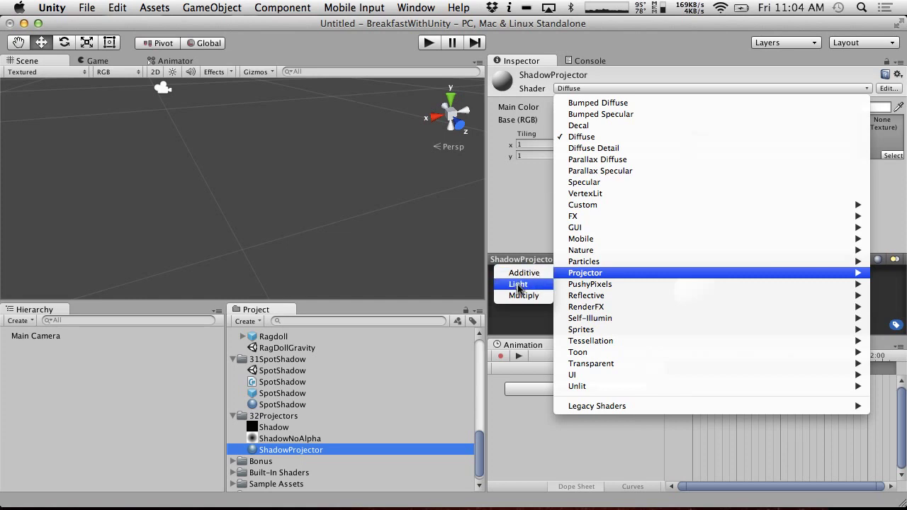
{"action": "left_click", "coordinate": [325, 485]}
Examine the Projector Light and Projector Multiply shaders in the Standard Assets projector sources.
{"action": "scroll", "coordinate": [323, 474], "scroll_direction": "down", "scroll_amount": 1}
{"action": "left_click", "coordinate": [232, 484]}
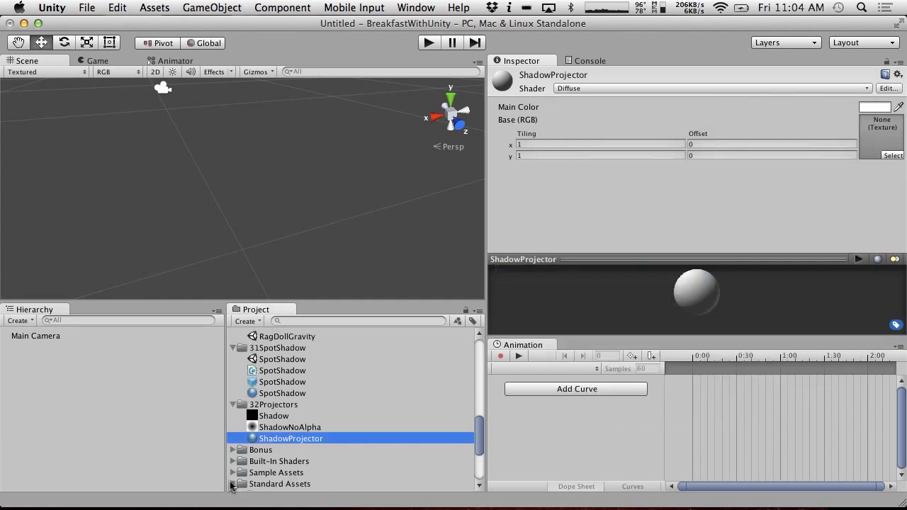
{"action": "left_click", "coordinate": [232, 485]}
{"action": "left_click", "coordinate": [317, 462]}
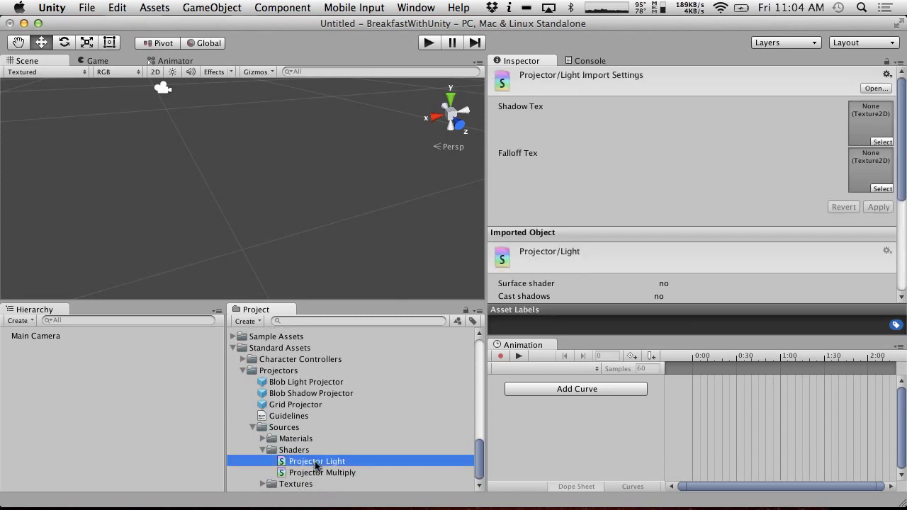
{"action": "scroll", "coordinate": [314, 438], "scroll_direction": "up", "scroll_amount": 10}
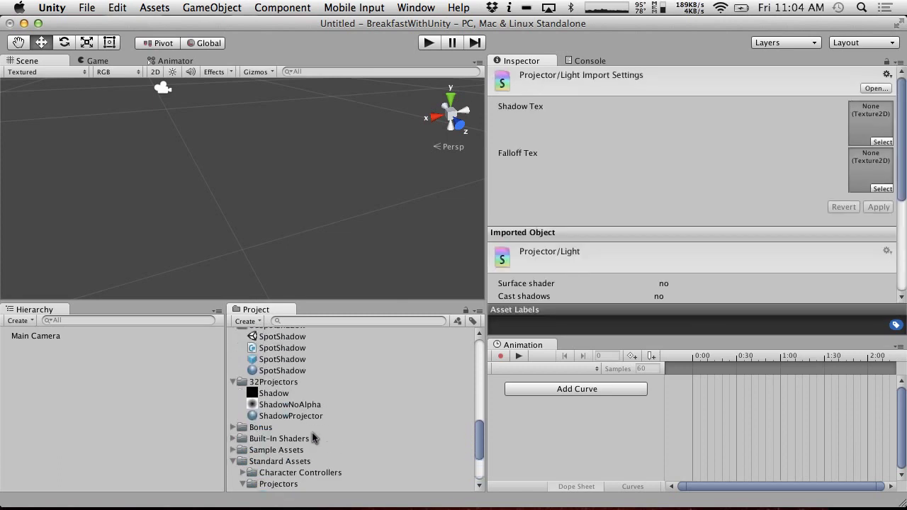
{"action": "scroll", "coordinate": [314, 437], "scroll_direction": "down", "scroll_amount": 10}
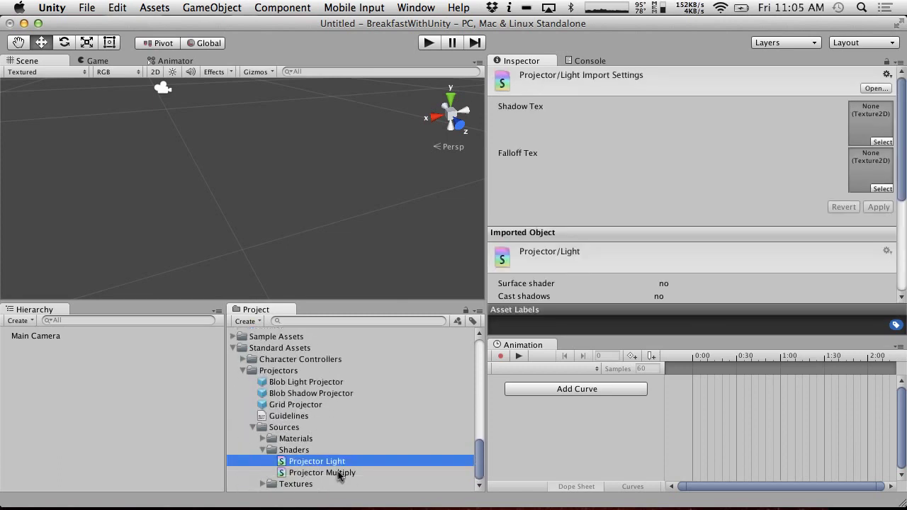
{"action": "left_click", "coordinate": [334, 473]}
{"action": "left_click", "coordinate": [333, 462]}
{"action": "scroll", "coordinate": [334, 467], "scroll_direction": "up", "scroll_amount": 5}
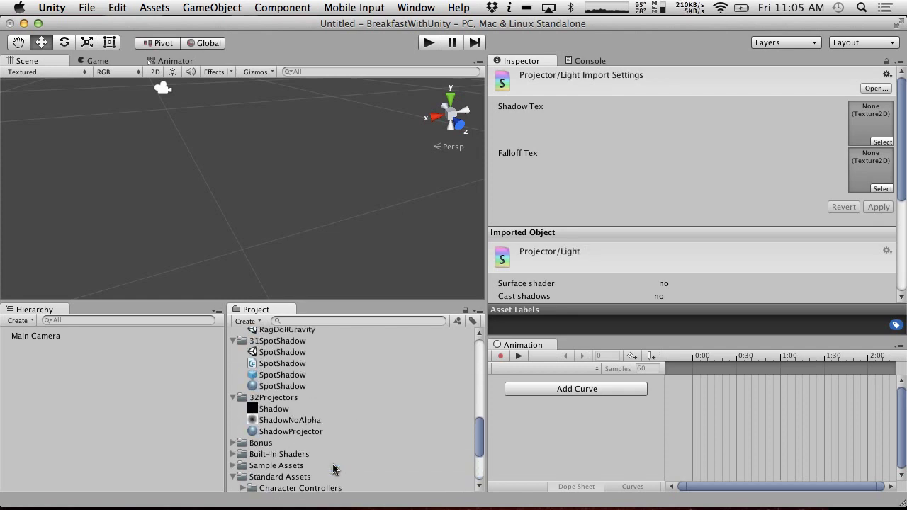
Try the Projector/Additive and Projector/Light shaders on the ShadowProjector material.
{"action": "left_click", "coordinate": [291, 434]}
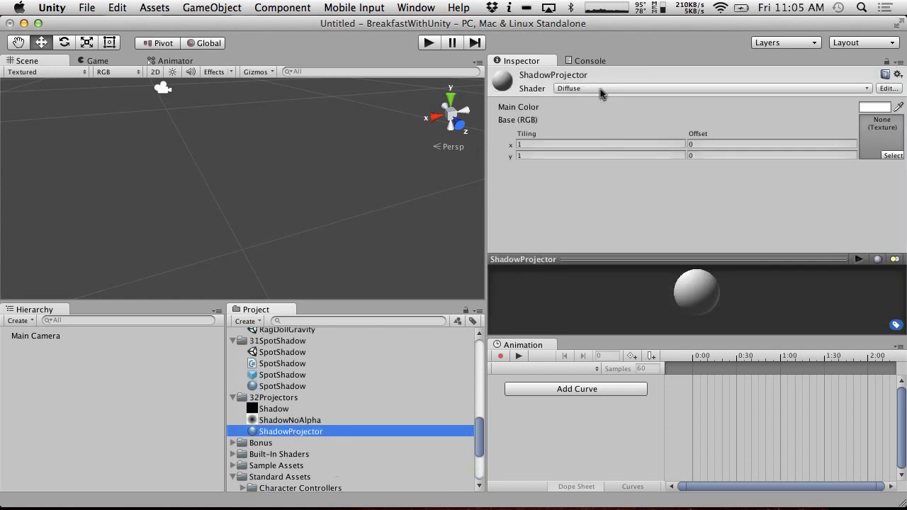
{"action": "left_click", "coordinate": [600, 88]}
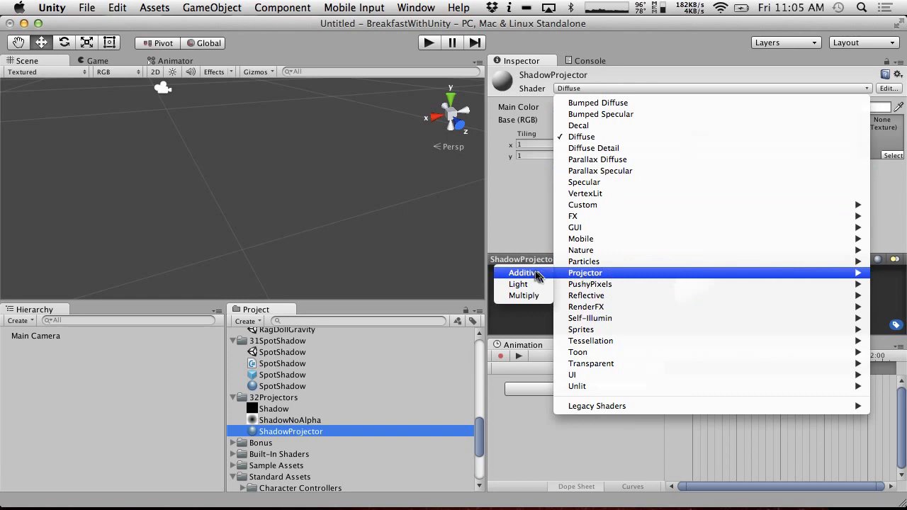
{"action": "left_click", "coordinate": [536, 275]}
{"action": "left_click", "coordinate": [632, 86]}
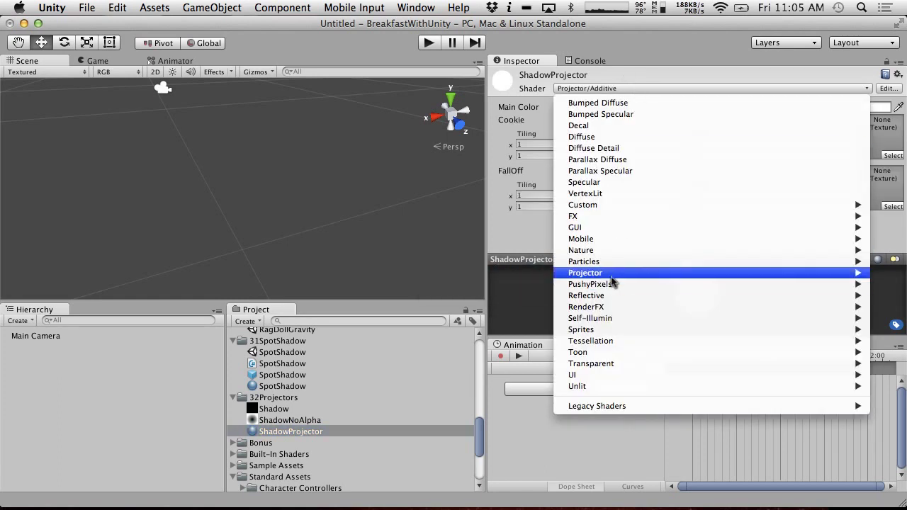
{"action": "left_click", "coordinate": [535, 287]}
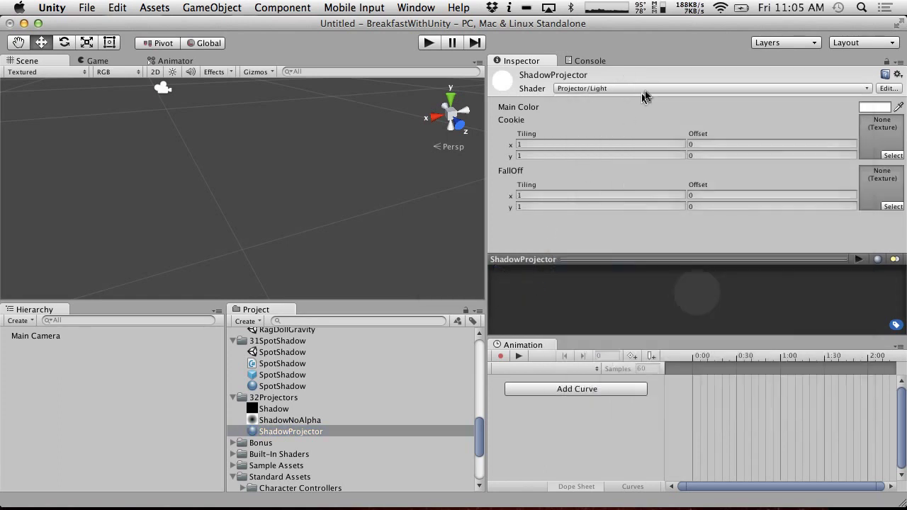
{"action": "left_click", "coordinate": [644, 89]}
{"action": "mouse_move", "coordinate": [623, 275]}
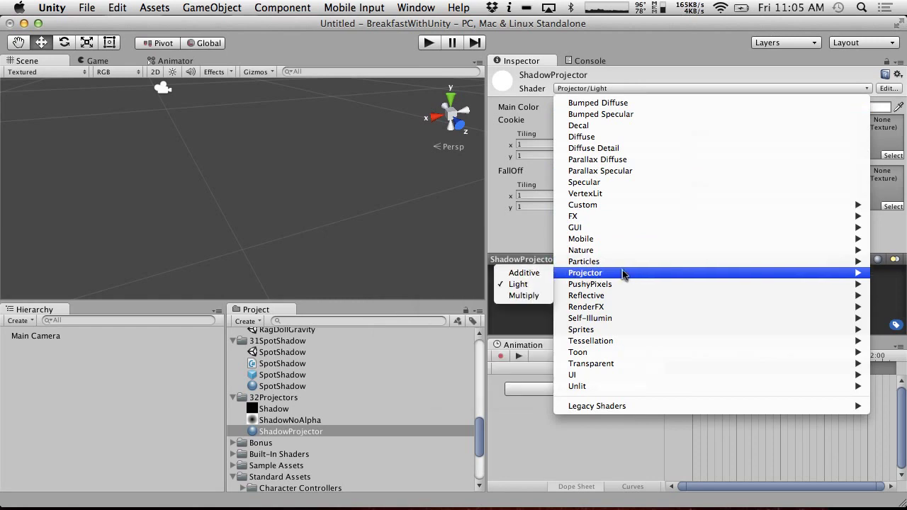
{"action": "left_click", "coordinate": [525, 273]}
Set the ShadowProjector material's shader to Projector/Multiply.
{"action": "left_click", "coordinate": [624, 88]}
{"action": "left_click", "coordinate": [524, 296]}
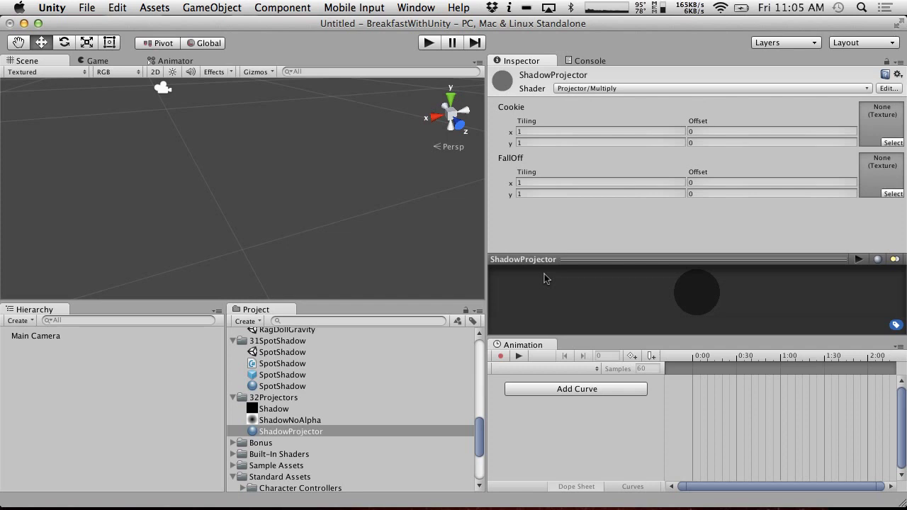
Duplicate the SpotShadow scene from the 31SpotShadow folder and move the copy into the 32Projectors folder.
{"action": "left_click", "coordinate": [270, 352]}
{"action": "key", "text": "super+d"}
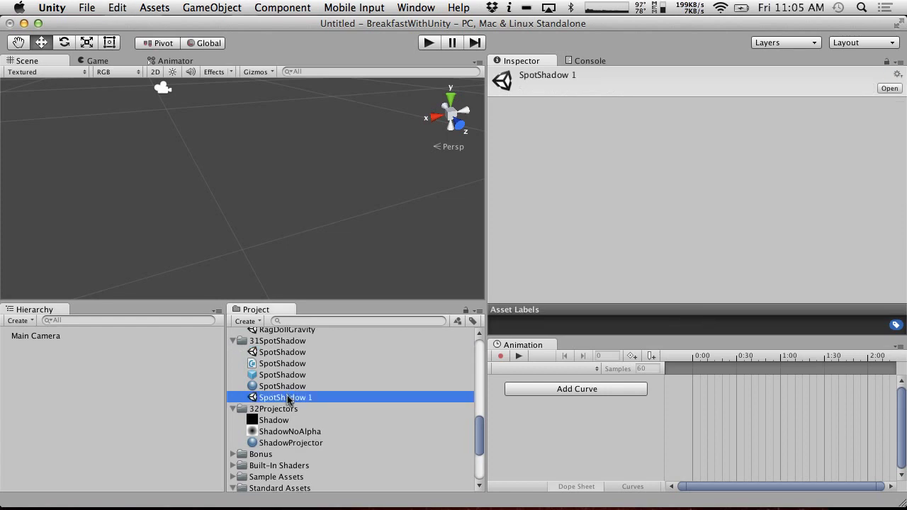
{"action": "left_click_drag", "start_coordinate": [287, 397], "coordinate": [284, 413]}
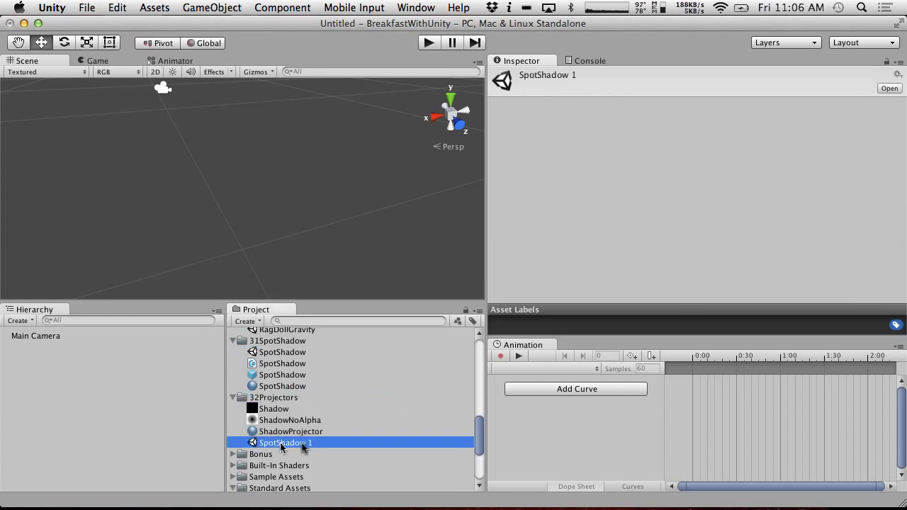
Rename the copied scene in the 32Projectors folder as SpotShadowProjector.
{"action": "key", "text": "Return"}
{"action": "left_click", "coordinate": [356, 442]}
{"action": "key", "text": "BackSpace"}
{"action": "key", "text": "BackSpace"}
{"action": "type", "text": "Proj"}
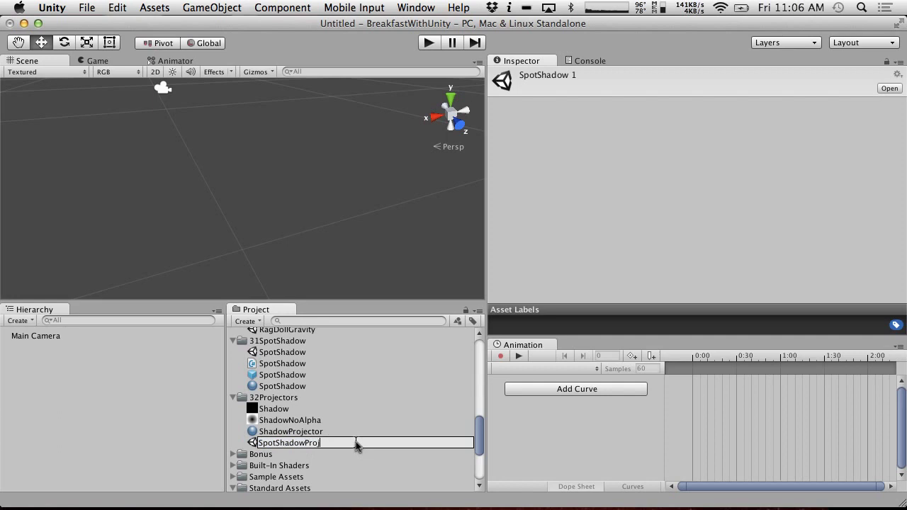
{"action": "type", "text": "ector"}
{"action": "key", "text": "Return"}
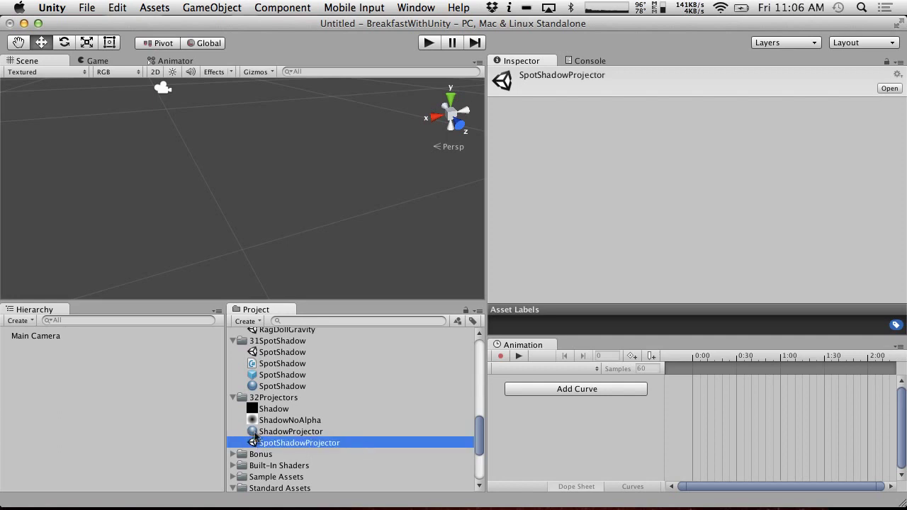
Try the name ShadowProjector for the copied scene and restore the name SpotShadowProjector.
{"action": "key", "text": "Return"}
{"action": "left_click", "coordinate": [279, 443]}
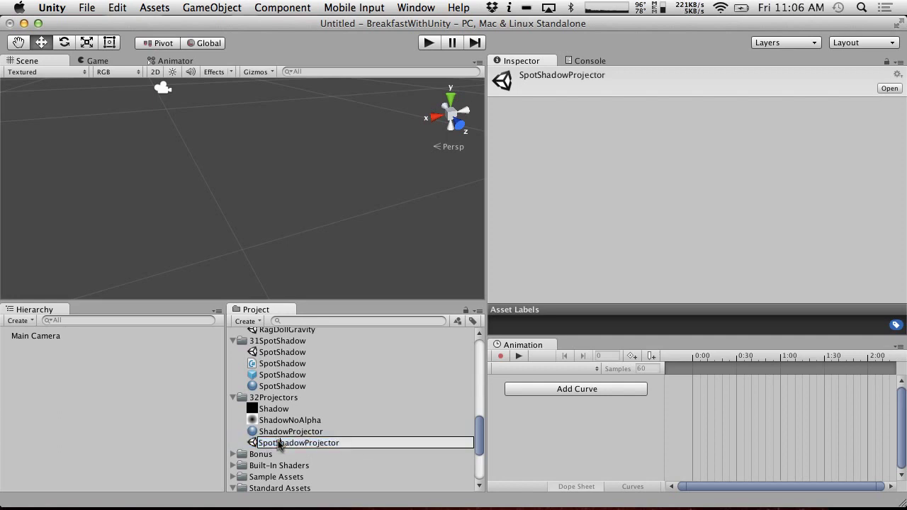
{"action": "key", "text": "BackSpace"}
{"action": "key", "text": "BackSpace"}
{"action": "key", "text": "BackSpace"}
{"action": "key", "text": "BackSpace"}
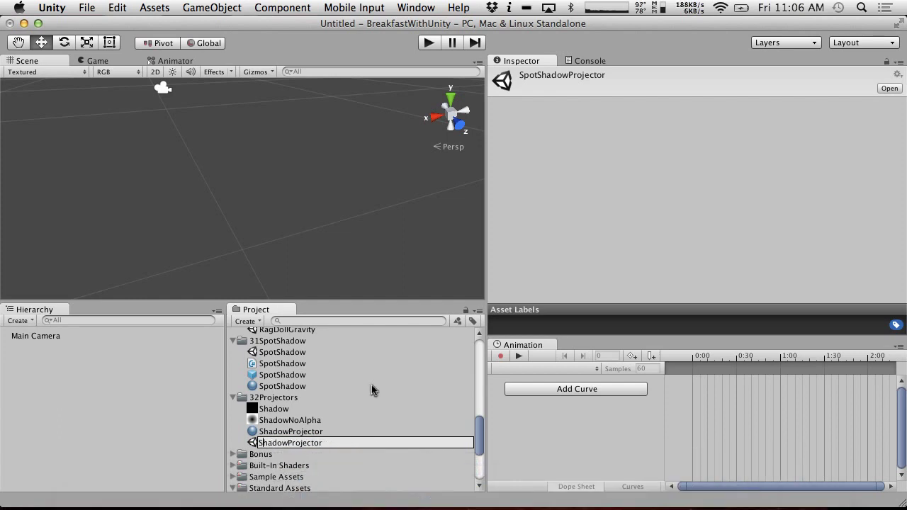
{"action": "key", "text": "Return"}
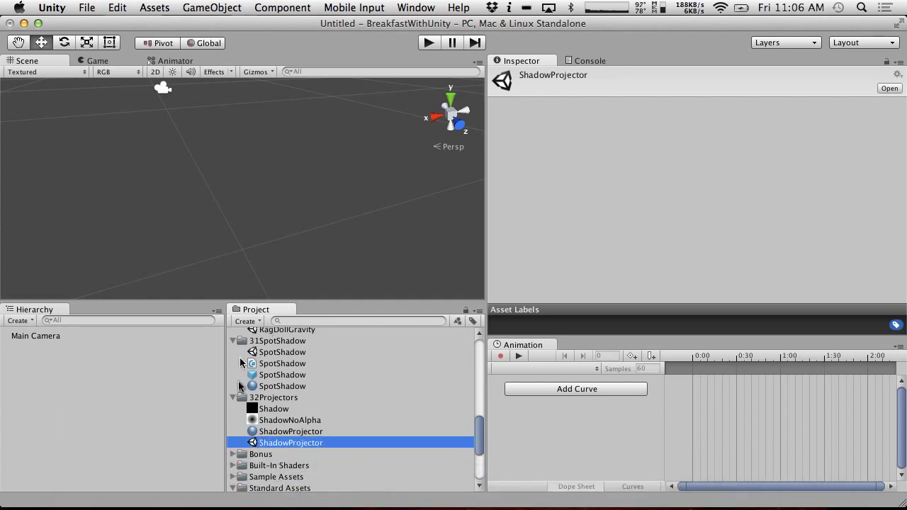
{"action": "key", "text": "Return"}
{"action": "left_click", "coordinate": [260, 442]}
{"action": "type", "text": "Spot"}
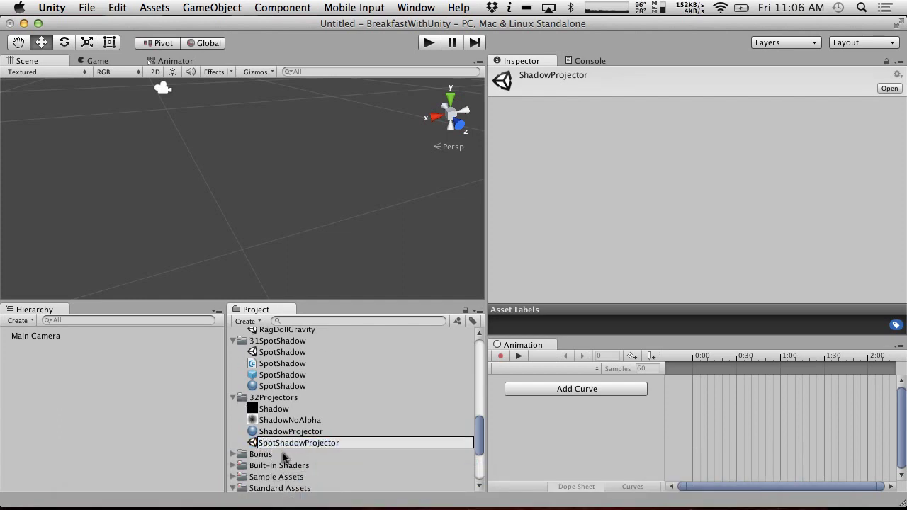
{"action": "key", "text": "Return"}
Open the SpotShadowProjector scene without saving the untitled one, and test the Sphere's Spot Shadow script in play mode.
{"action": "double_click", "coordinate": [276, 445]}
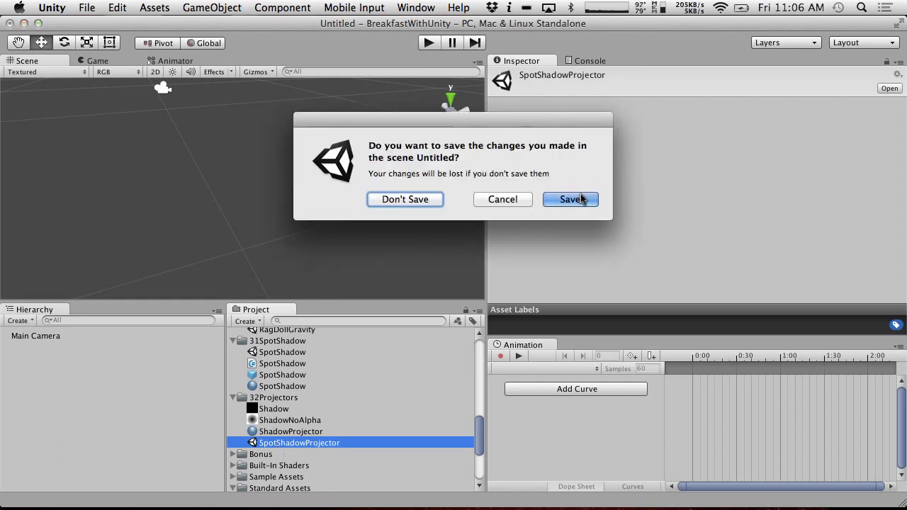
{"action": "left_click", "coordinate": [425, 199]}
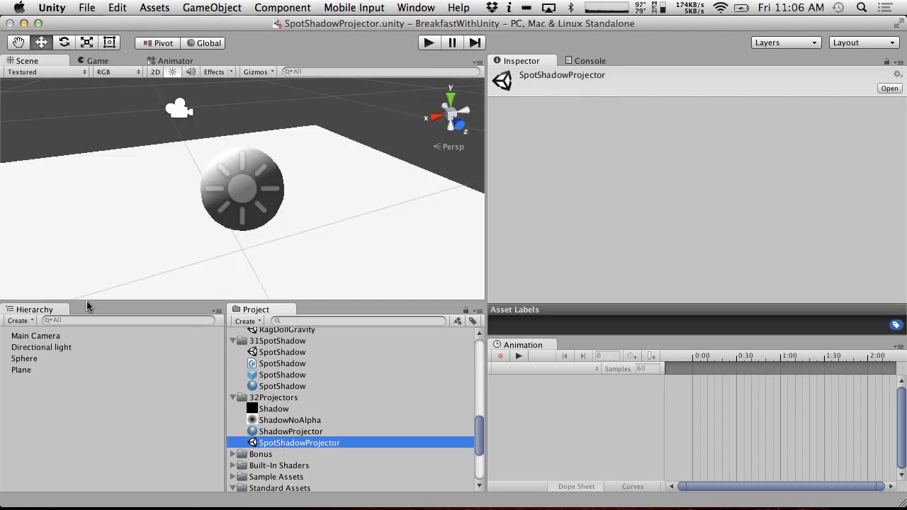
{"action": "left_click", "coordinate": [32, 358]}
{"action": "scroll", "coordinate": [549, 198], "scroll_direction": "down", "scroll_amount": 5}
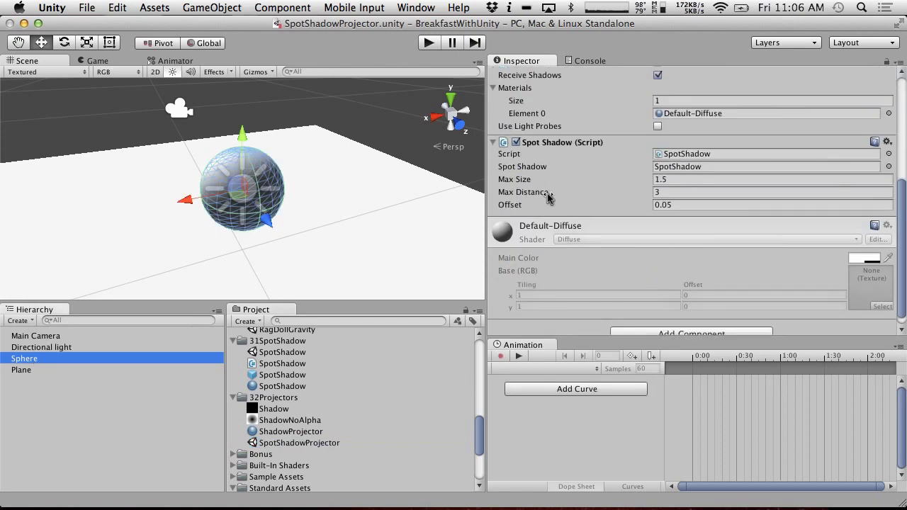
{"action": "left_click", "coordinate": [430, 43]}
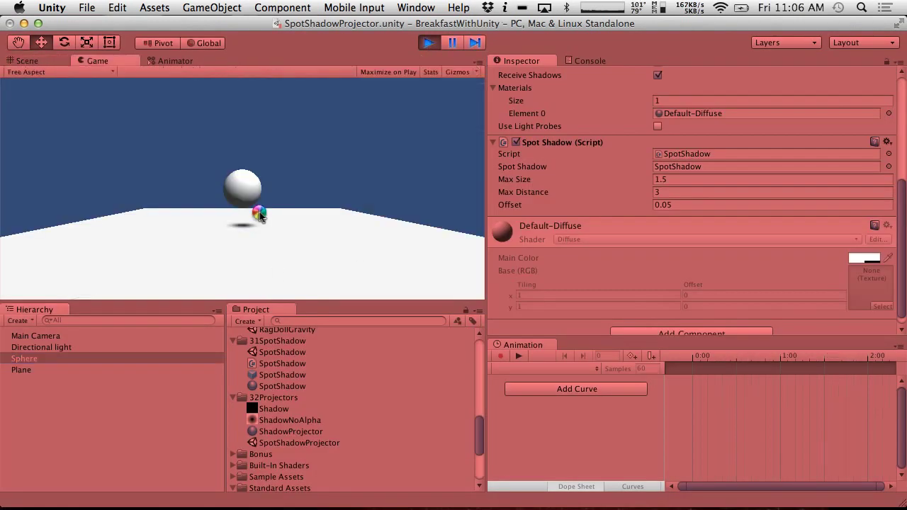
{"action": "left_click", "coordinate": [429, 43]}
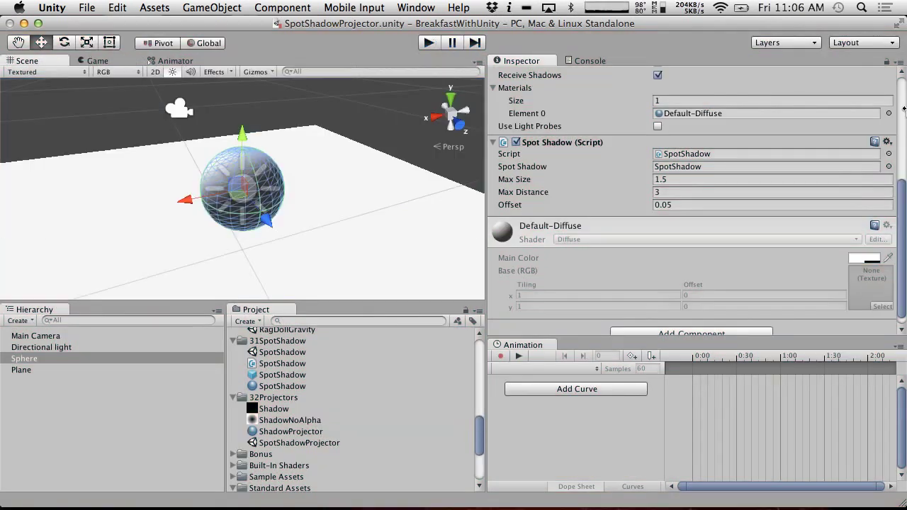
Remove the Spot Shadow script component from the Sphere and test the scene in play mode.
{"action": "left_click", "coordinate": [886, 142]}
{"action": "left_click", "coordinate": [872, 176]}
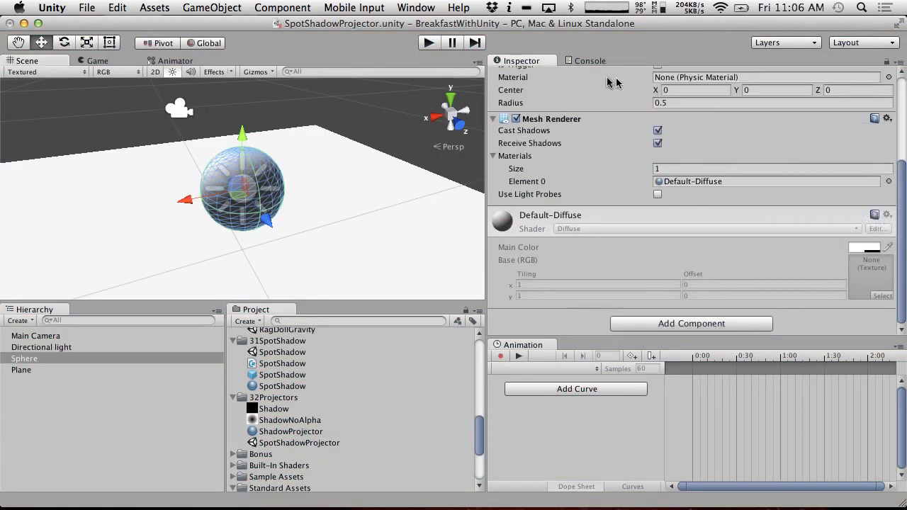
{"action": "left_click", "coordinate": [428, 42]}
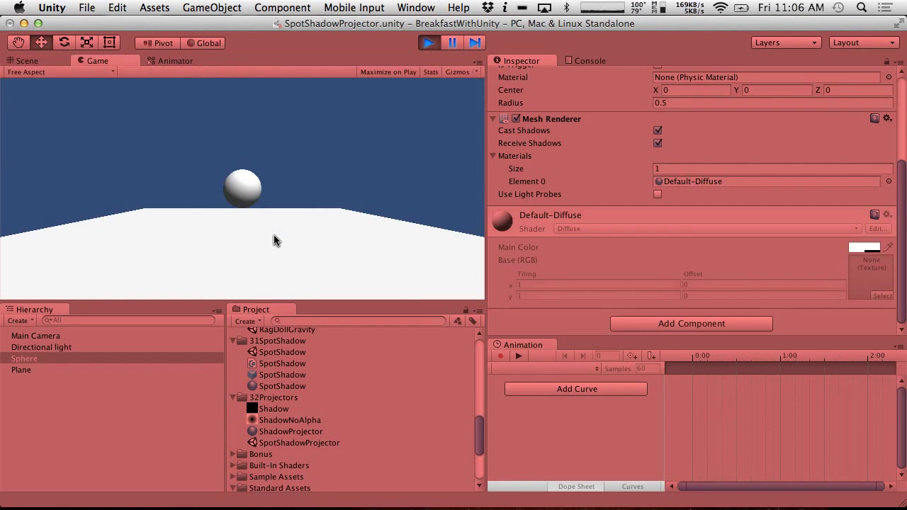
{"action": "left_click", "coordinate": [430, 44]}
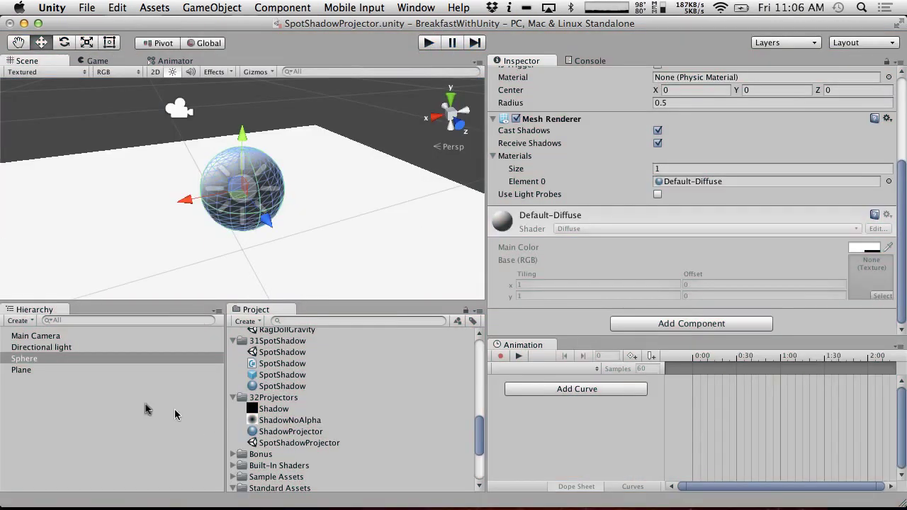
Create an empty game object named Projector and raise it above the sphere to about Y 2.09.
{"action": "left_click", "coordinate": [212, 7]}
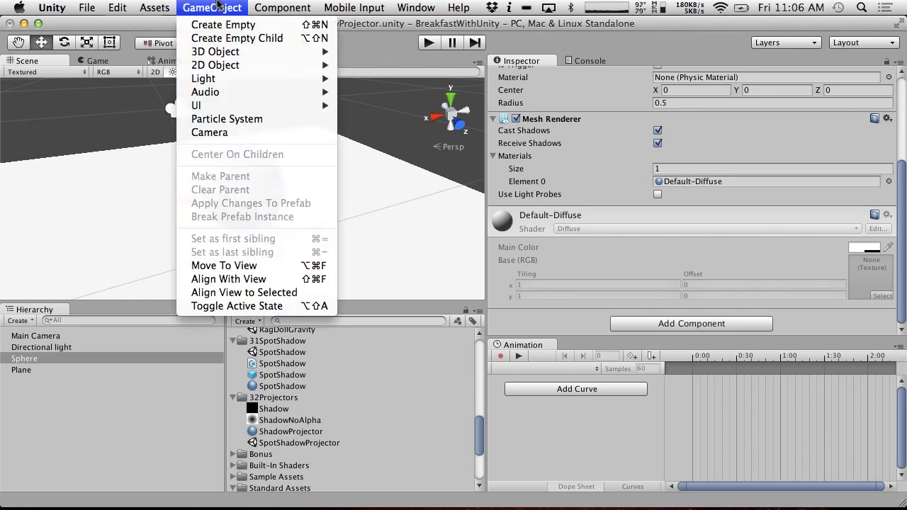
{"action": "left_click", "coordinate": [223, 24]}
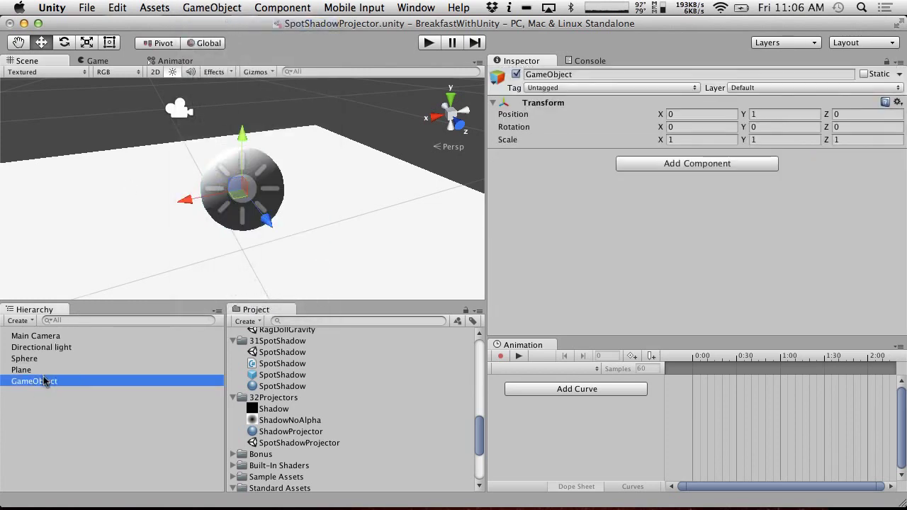
{"action": "key", "text": "Return"}
{"action": "type", "text": "Projector"}
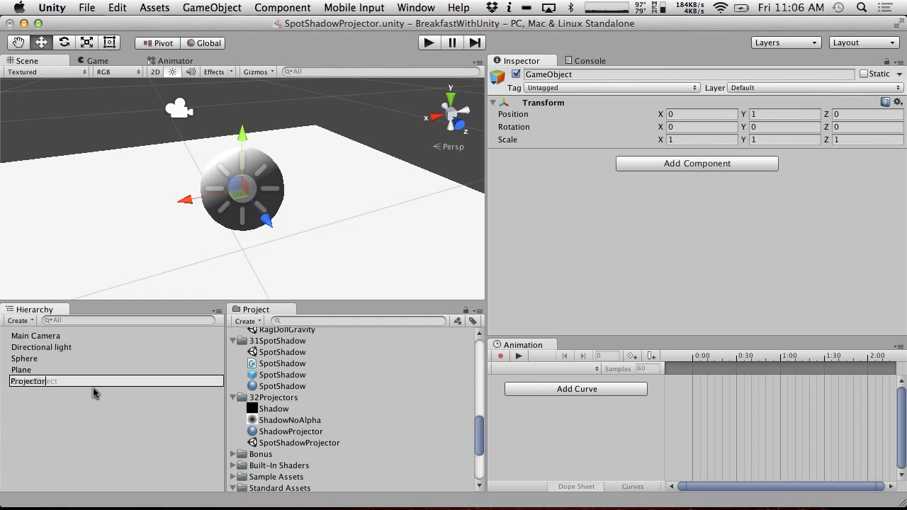
{"action": "key", "text": "Return"}
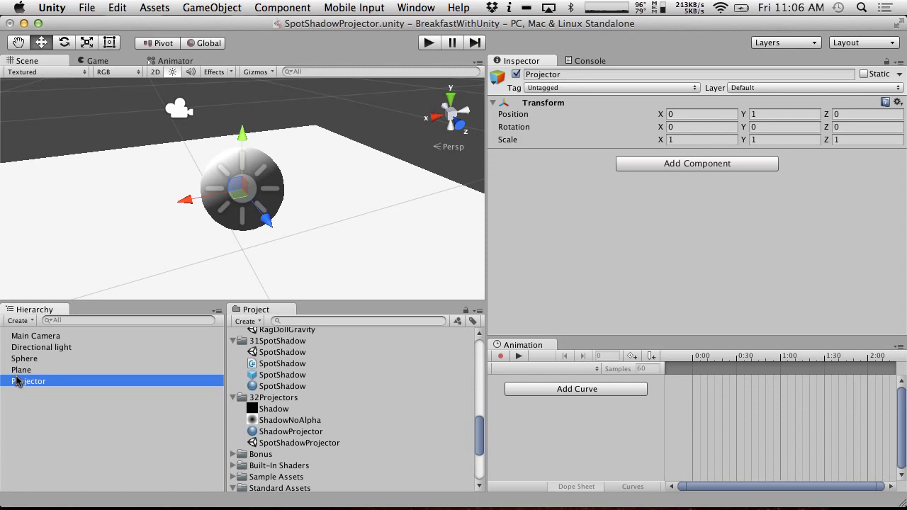
{"action": "left_click_drag", "start_coordinate": [241, 134], "coordinate": [241, 72]}
{"action": "scroll", "coordinate": [242, 227], "scroll_direction": "down", "scroll_amount": 6}
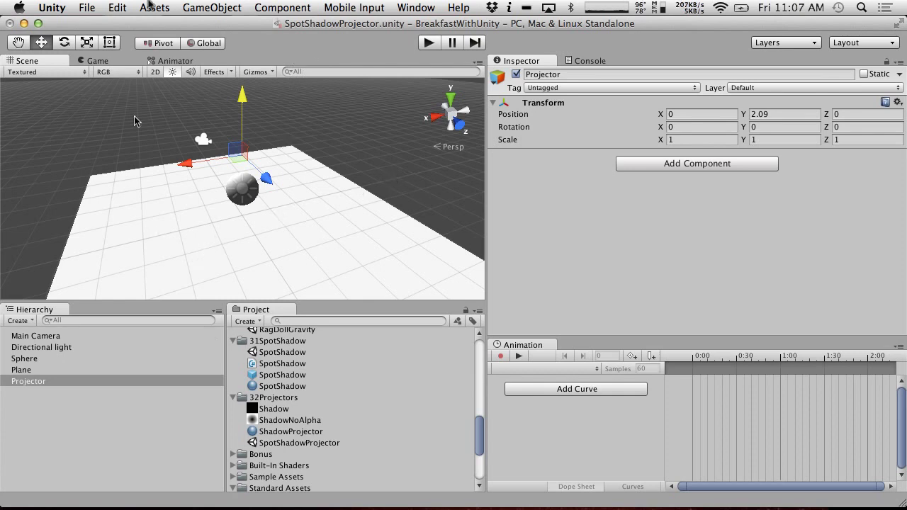
Add the Projector effects component to the Projector object.
{"action": "left_click", "coordinate": [241, 6]}
{"action": "mouse_move", "coordinate": [268, 4]}
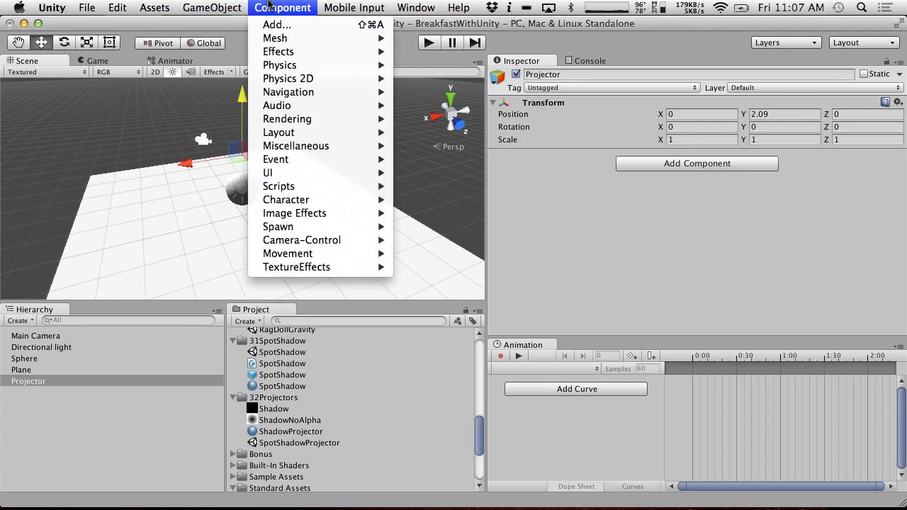
{"action": "mouse_move", "coordinate": [278, 52]}
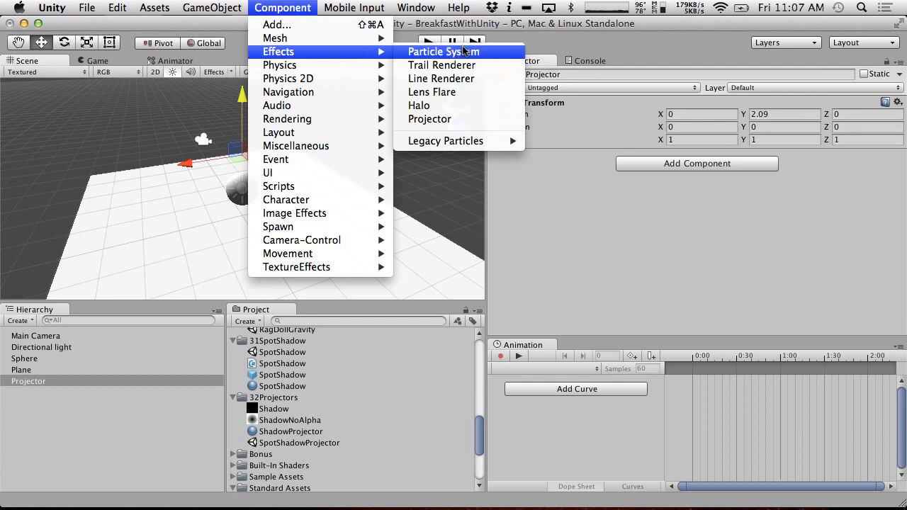
{"action": "left_click", "coordinate": [460, 119]}
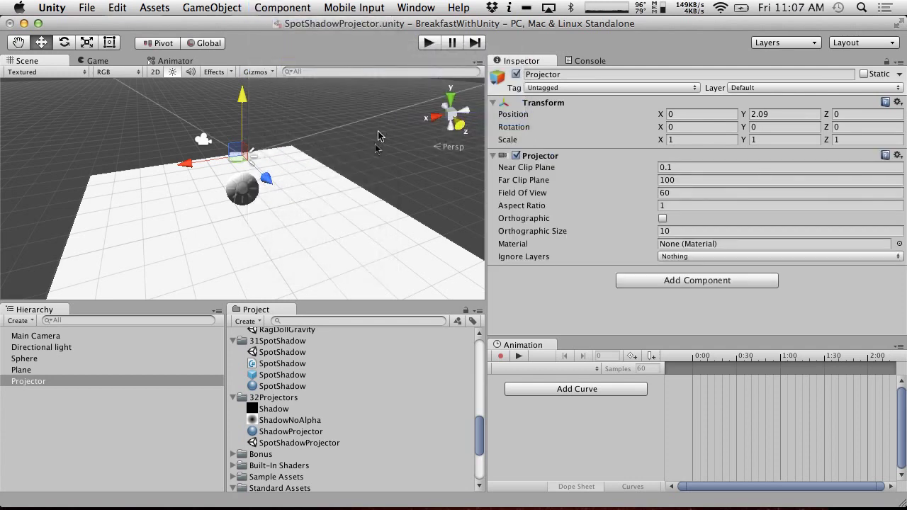
Assign the SpotShadow material from the 31SpotShadow folder to the Projector component.
{"action": "left_click_drag", "start_coordinate": [335, 215], "coordinate": [769, 116], "text": "alt"}
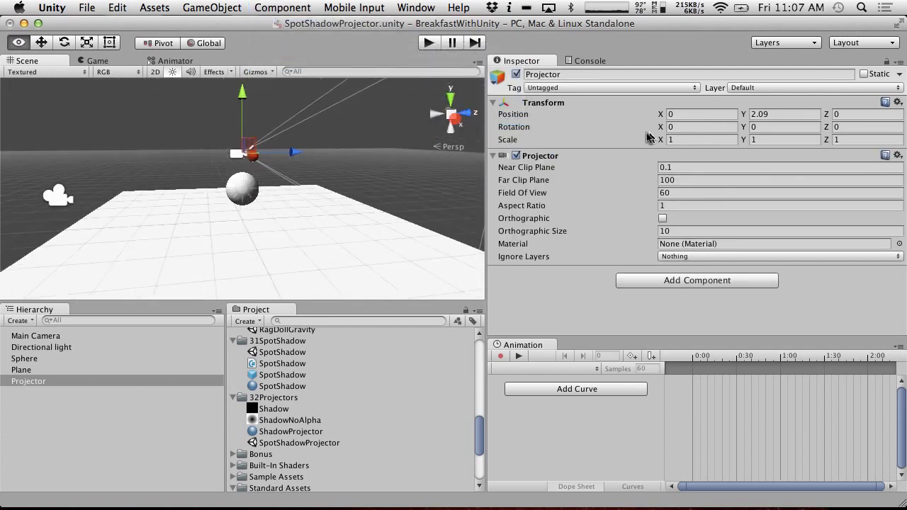
{"action": "left_click_drag", "start_coordinate": [637, 130], "coordinate": [652, 146], "text": "alt"}
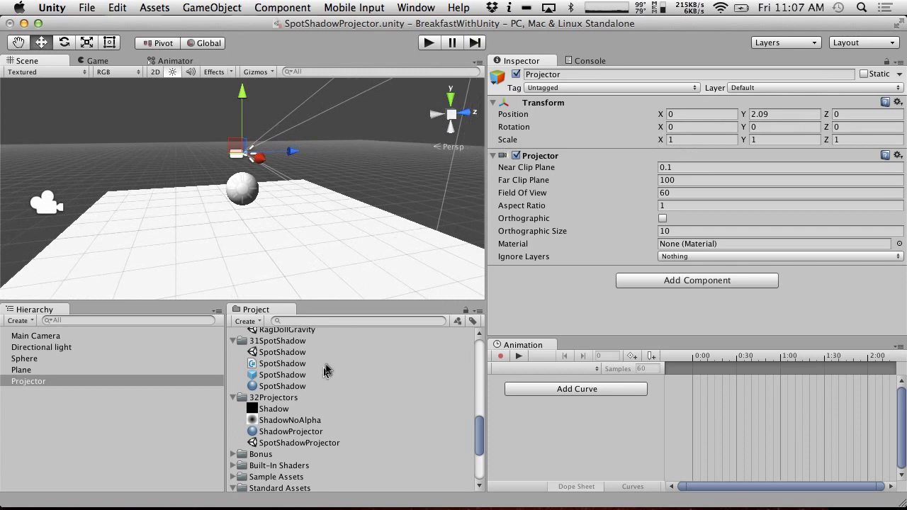
{"action": "left_click_drag", "start_coordinate": [282, 386], "coordinate": [775, 243]}
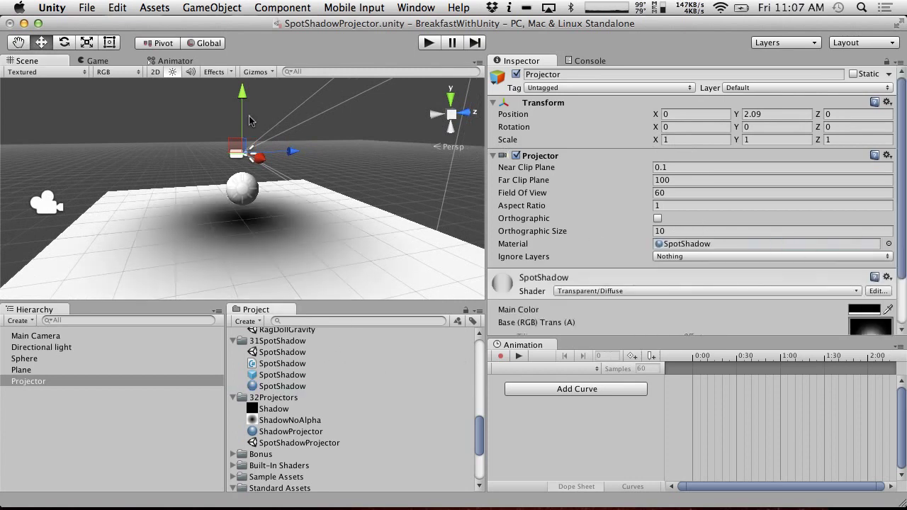
Raise the Projector object higher above the sphere to about Y 3.62, keeping it selected.
{"action": "left_click_drag", "start_coordinate": [238, 105], "coordinate": [234, 53]}
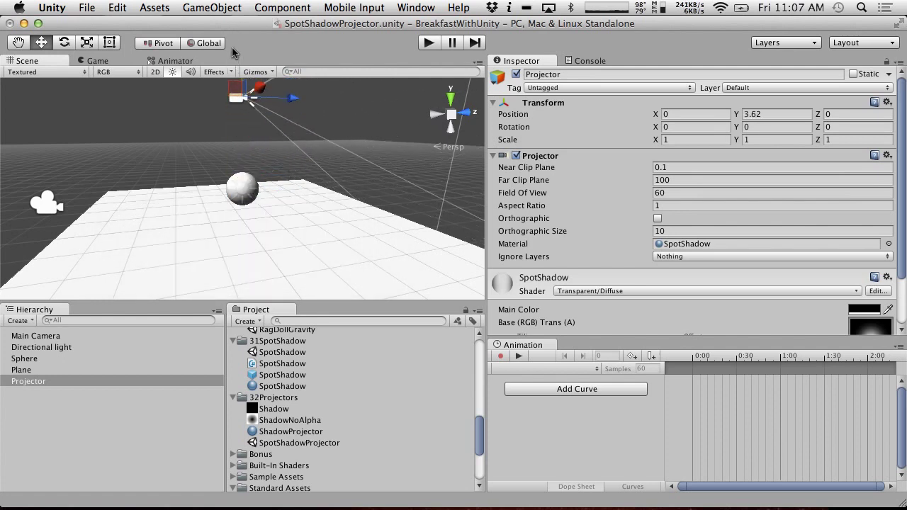
{"action": "left_click", "coordinate": [238, 113]}
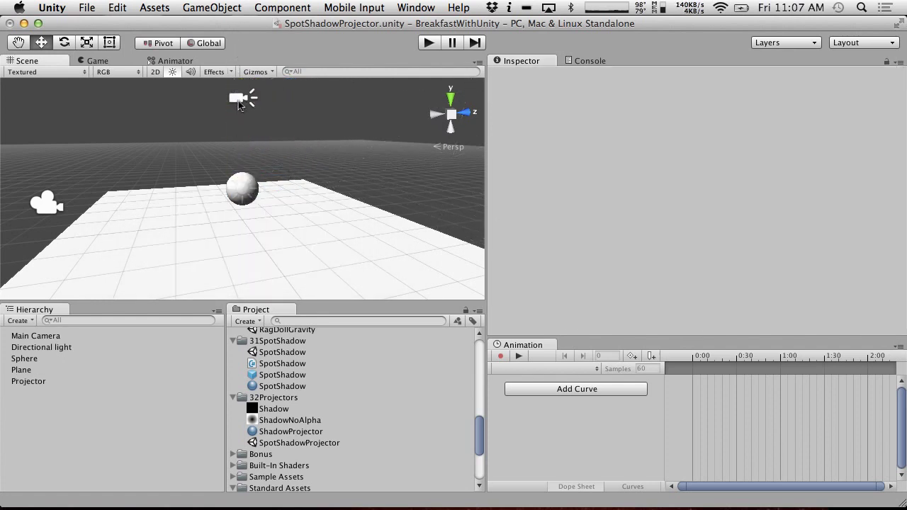
{"action": "left_click", "coordinate": [238, 103]}
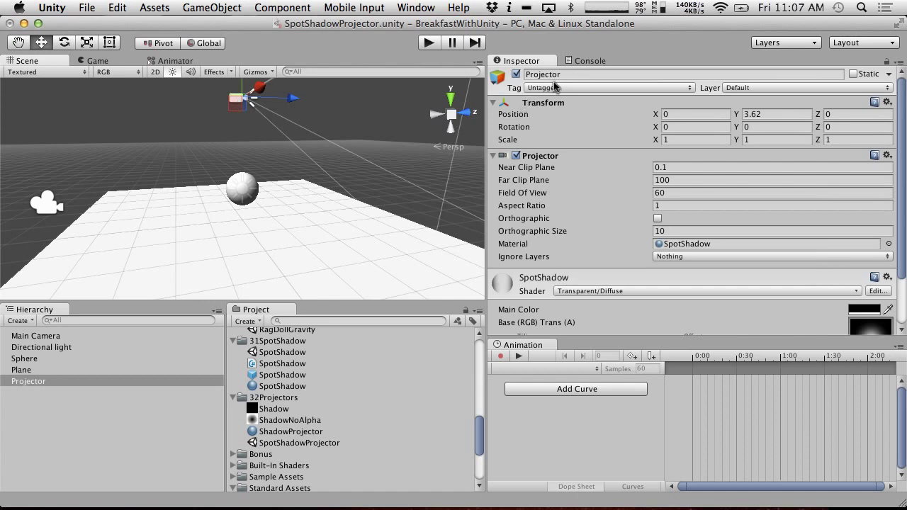
Vary the Projector object's X rotation through about 17.35 degrees, ending at about 4.13 degrees.
{"action": "left_click_drag", "start_coordinate": [655, 128], "coordinate": [723, 128]}
{"action": "left_click_drag", "start_coordinate": [906, 44], "coordinate": [390, 145]}
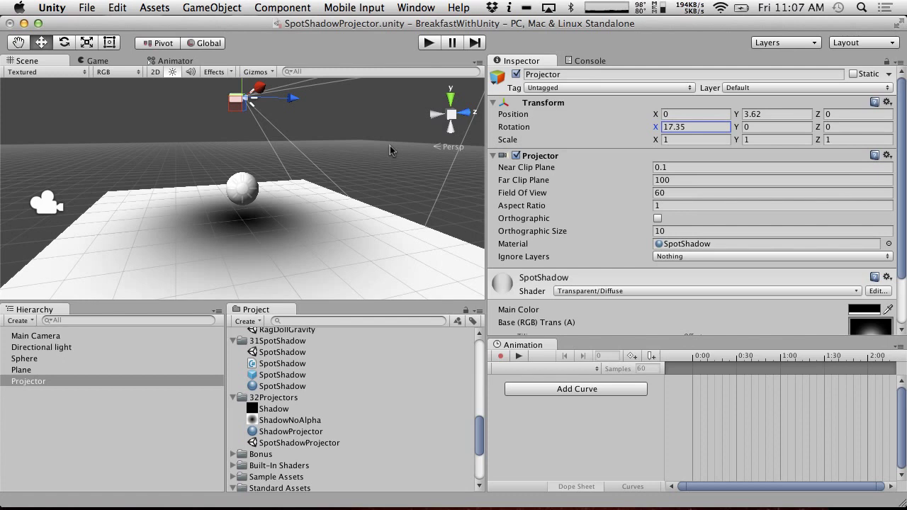
{"action": "left_click_drag", "start_coordinate": [390, 145], "coordinate": [2, 225]}
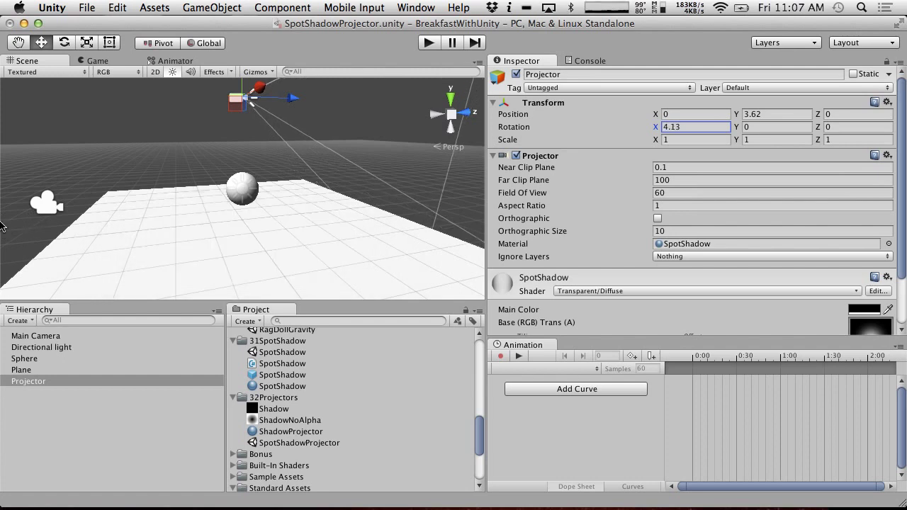
Inspect the Projector Light shader's import settings in the Standard Assets projector sources, and return to the Projector object.
{"action": "scroll", "coordinate": [333, 401], "scroll_direction": "down", "scroll_amount": 6}
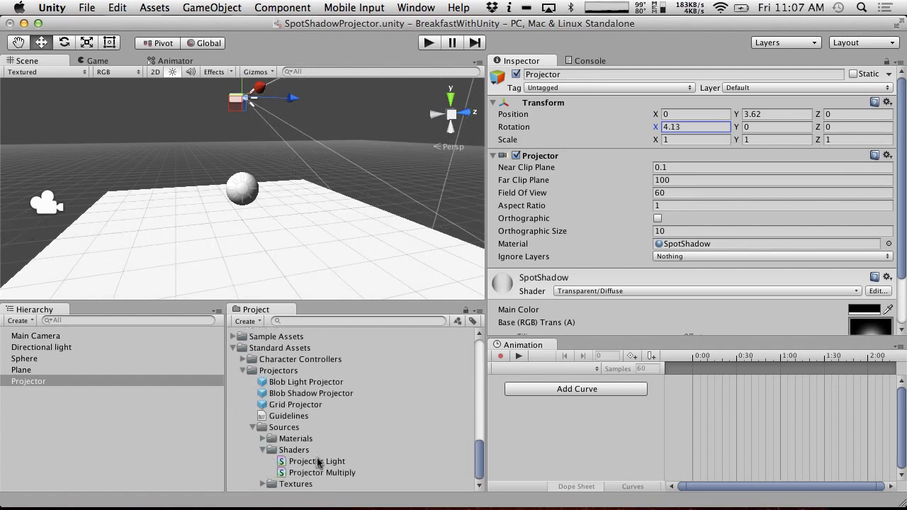
{"action": "left_click", "coordinate": [318, 461]}
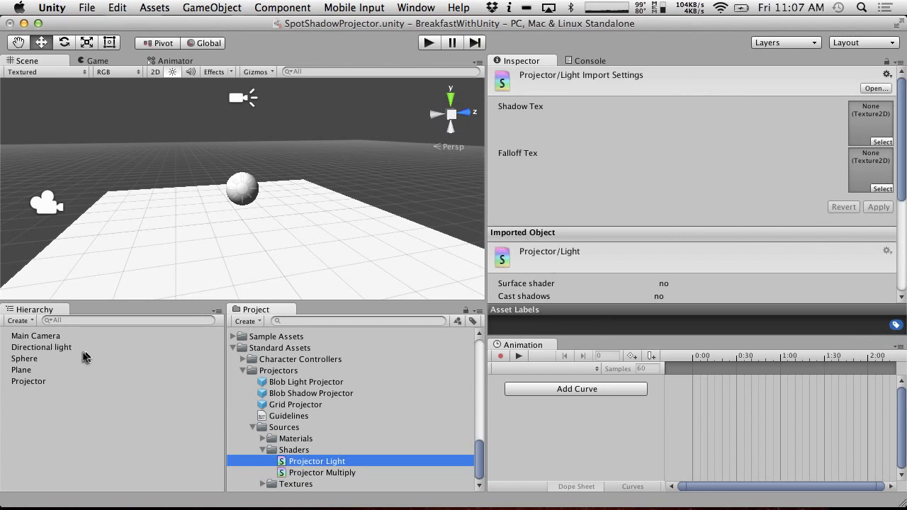
{"action": "left_click", "coordinate": [44, 381]}
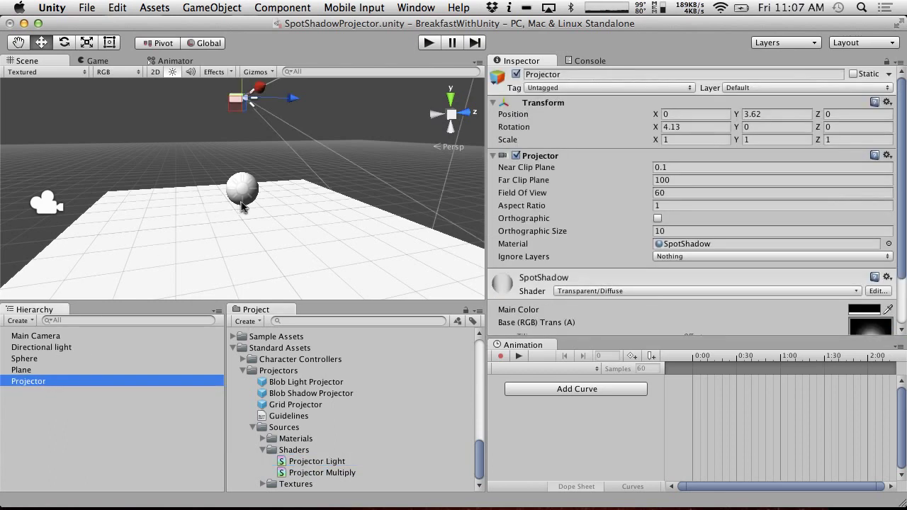
Assign the ShadowProjector material from the 32Projectors folder to the Projector component.
{"action": "scroll", "coordinate": [270, 431], "scroll_direction": "up", "scroll_amount": 5}
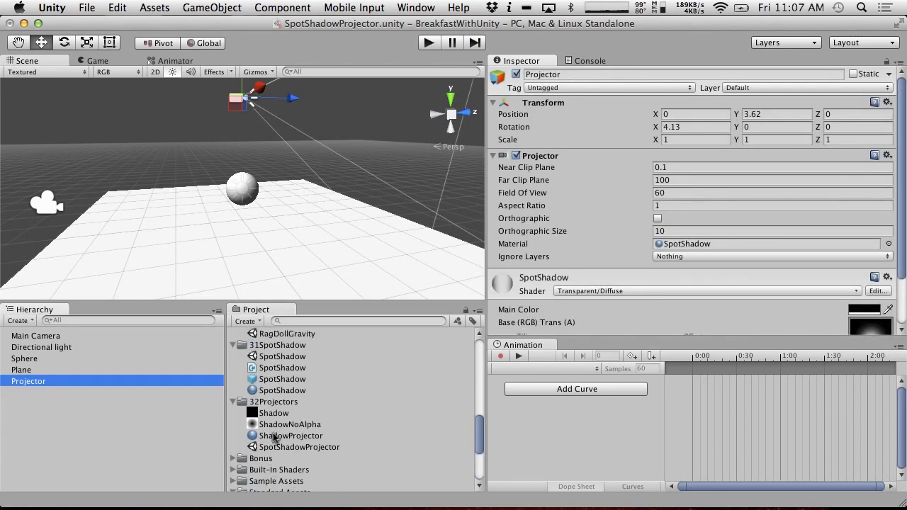
{"action": "left_click_drag", "start_coordinate": [273, 438], "coordinate": [708, 245]}
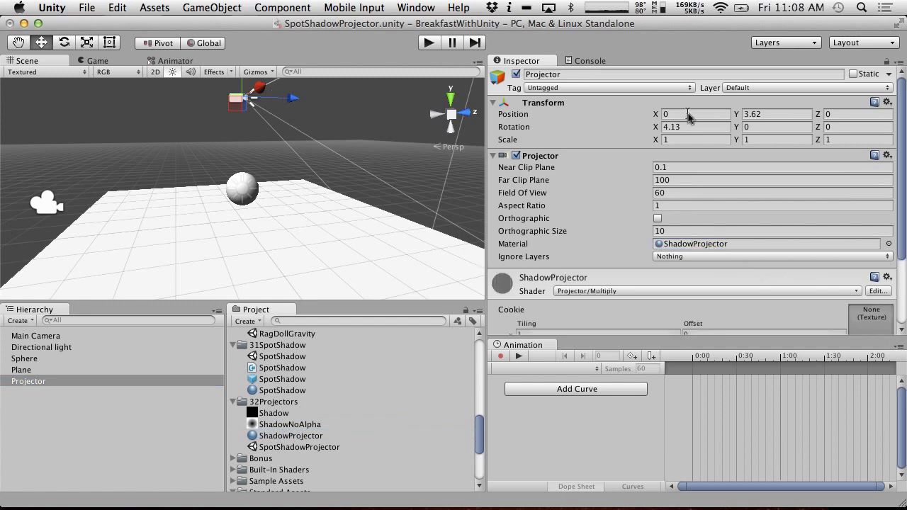
Set the Projector object's X rotation to 90 degrees so it aims down at the sphere and plane.
{"action": "mouse_move", "coordinate": [656, 133]}
{"action": "left_mouse_down"}
{"action": "mouse_move", "coordinate": [777, 116]}
{"action": "mouse_move", "coordinate": [170, 71]}
{"action": "mouse_move", "coordinate": [360, 46]}
{"action": "mouse_move", "coordinate": [1, 4]}
{"action": "mouse_move", "coordinate": [2, 163]}
{"action": "mouse_move", "coordinate": [144, 227]}
{"action": "left_mouse_up"}
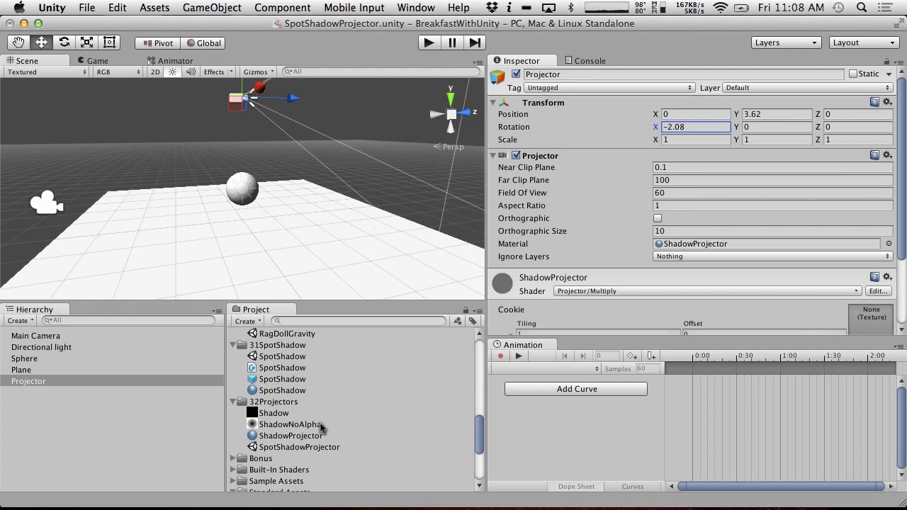
{"action": "left_click", "coordinate": [291, 436]}
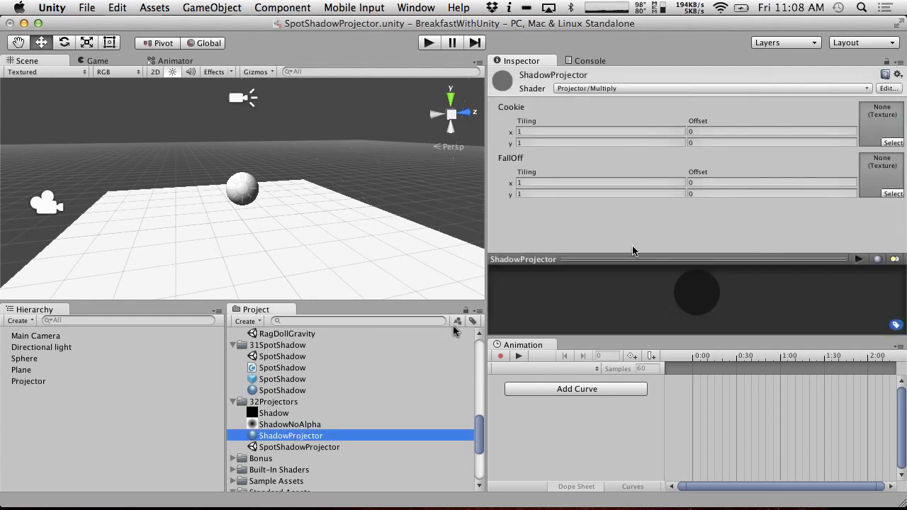
{"action": "left_click", "coordinate": [242, 97]}
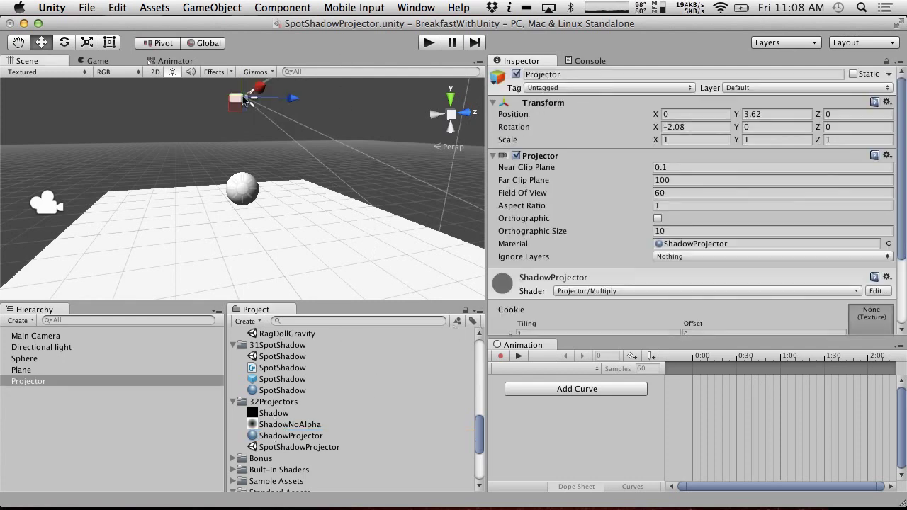
{"action": "left_click", "coordinate": [712, 127]}
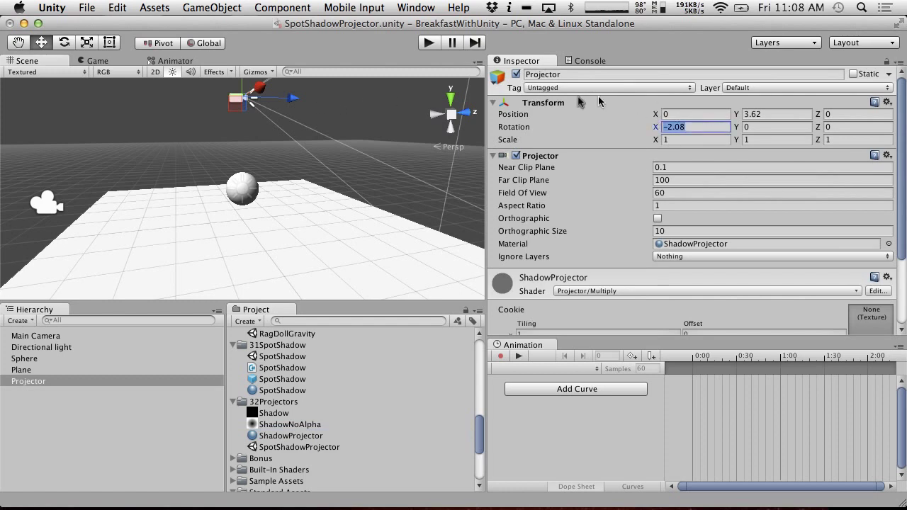
{"action": "type", "text": "90"}
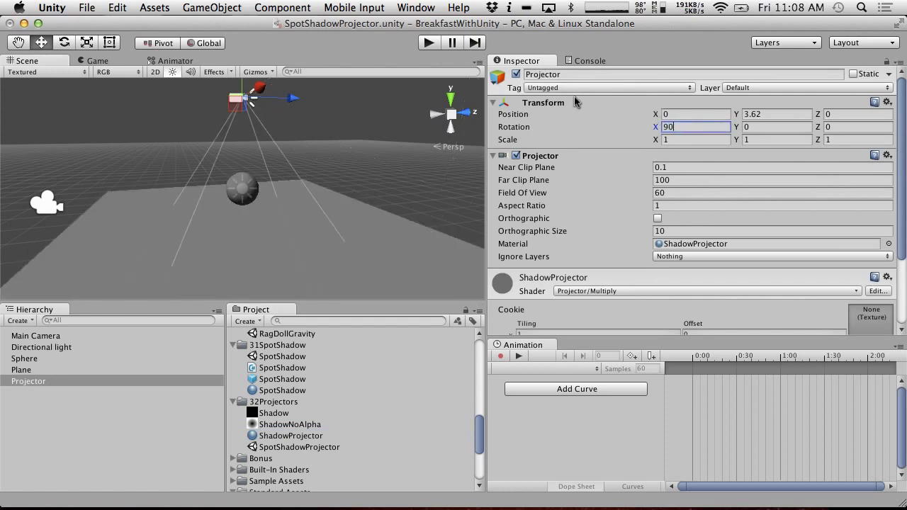
Set the Shadow texture's wrap mode to Repeat and apply the import settings.
{"action": "left_click", "coordinate": [282, 424]}
{"action": "left_click", "coordinate": [277, 414]}
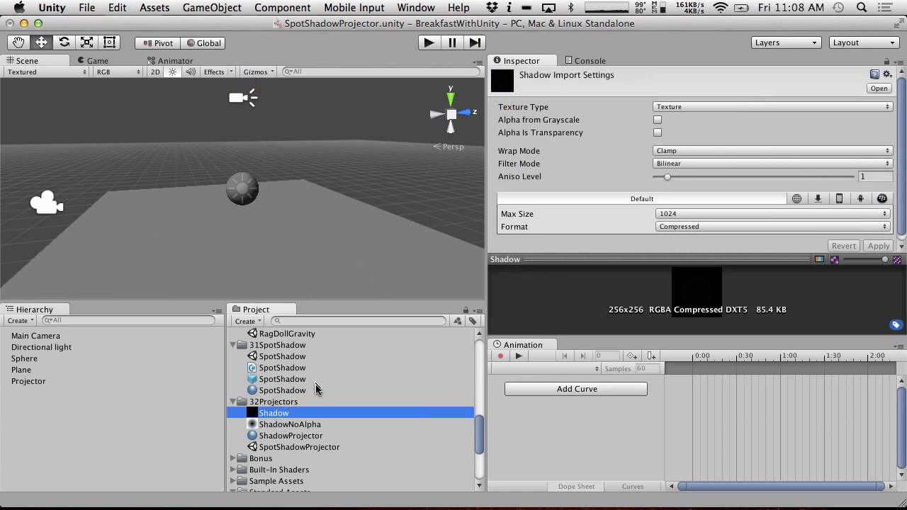
{"action": "left_click", "coordinate": [664, 151]}
{"action": "left_click", "coordinate": [677, 141]}
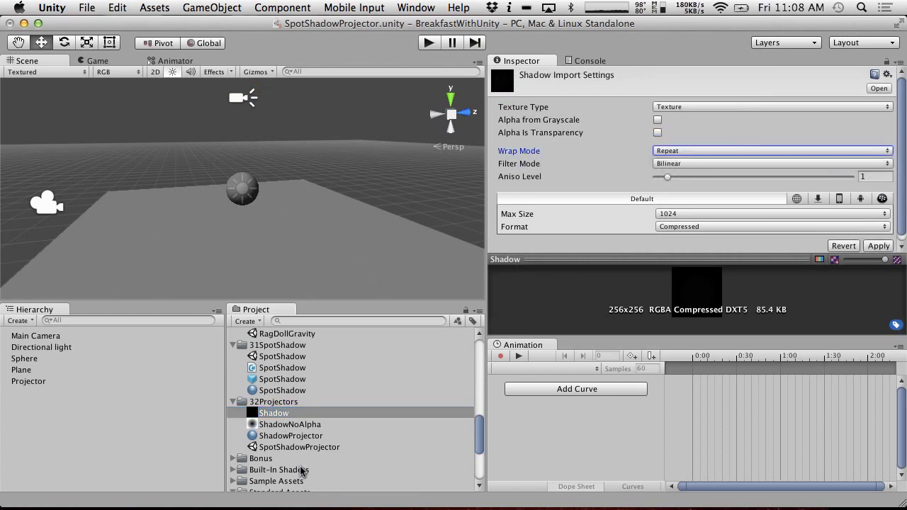
{"action": "left_click", "coordinate": [304, 427]}
{"action": "left_click", "coordinate": [567, 202]}
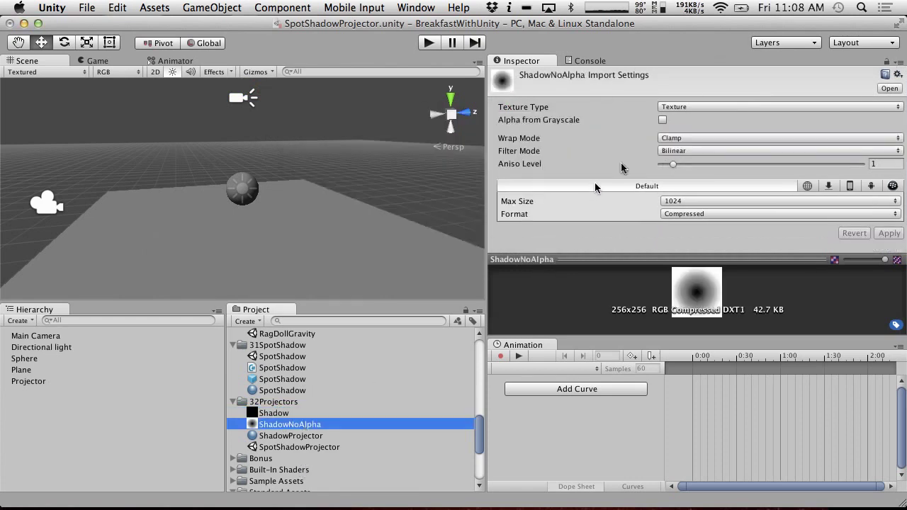
Set the ShadowNoAlpha texture's wrap mode to Repeat and apply the import settings.
{"action": "left_click", "coordinate": [673, 138]}
{"action": "left_click", "coordinate": [674, 127]}
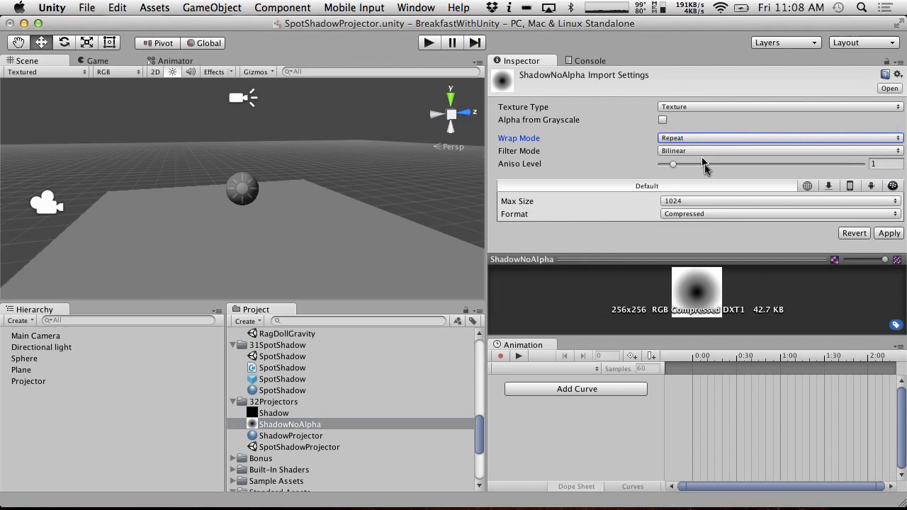
{"action": "left_click", "coordinate": [894, 235]}
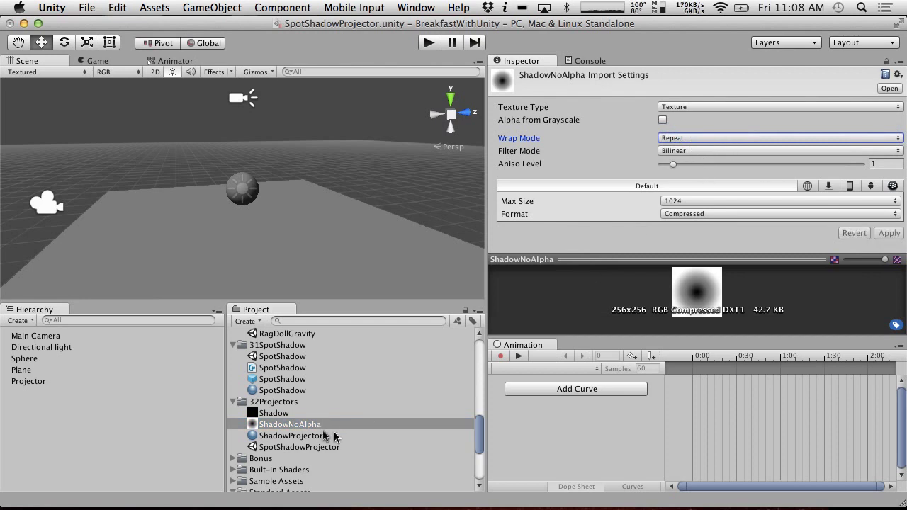
Compare the import settings and previews of the Shadow and ShadowNoAlpha textures.
{"action": "left_click", "coordinate": [281, 414]}
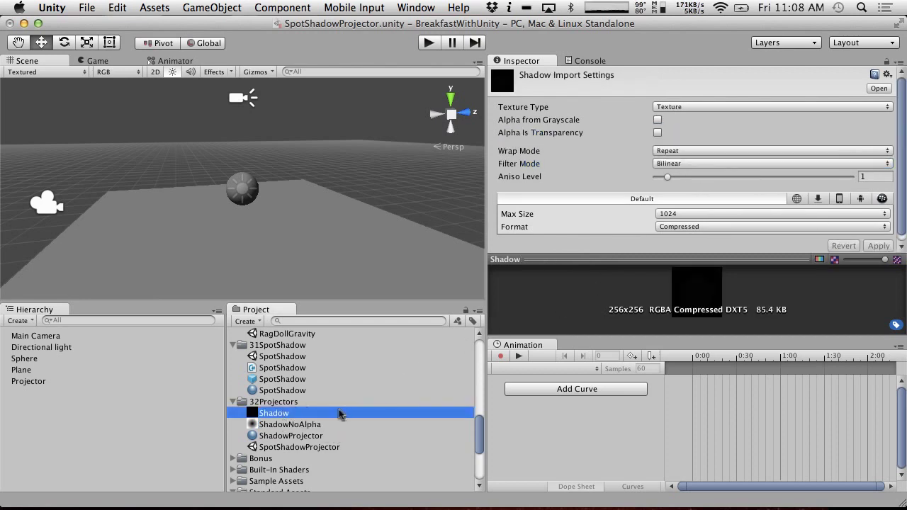
{"action": "left_click", "coordinate": [309, 425]}
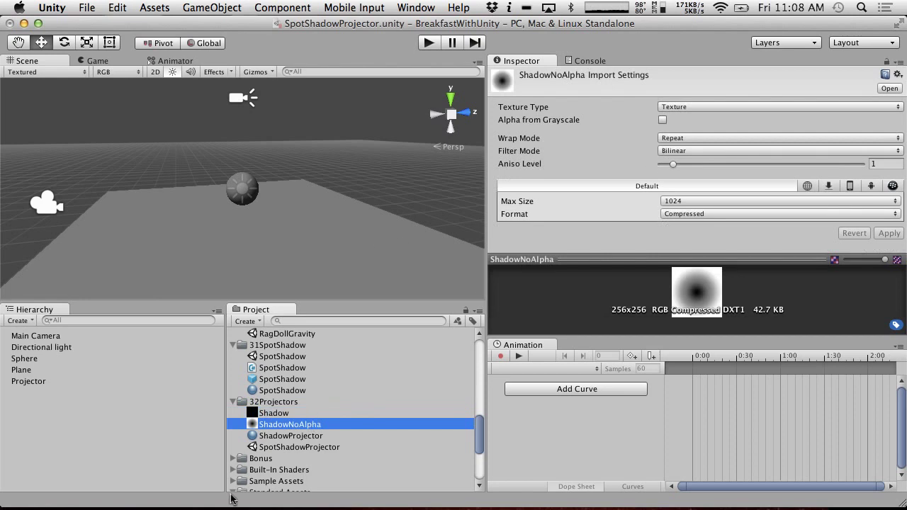
{"action": "left_click", "coordinate": [282, 413]}
{"action": "left_click", "coordinate": [284, 424]}
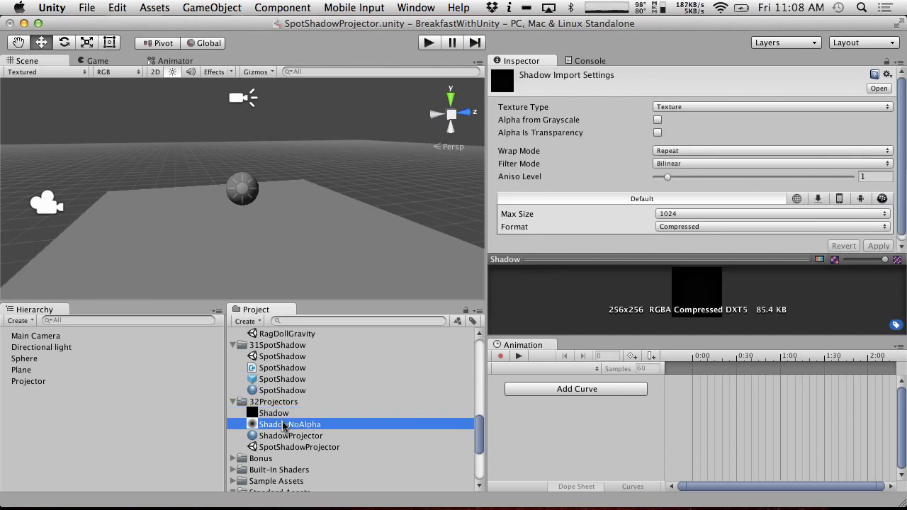
{"action": "left_click", "coordinate": [282, 415]}
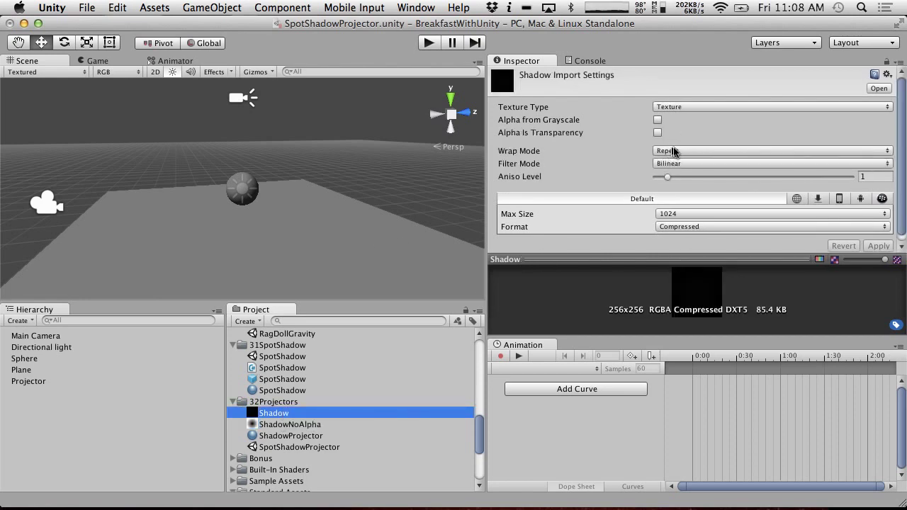
{"action": "left_click", "coordinate": [276, 433]}
Reveal the Shadow texture in Finder, preview Shadow.png, and return to the texture in Unity.
{"action": "left_click", "coordinate": [269, 414]}
{"action": "right_click", "coordinate": [282, 415]}
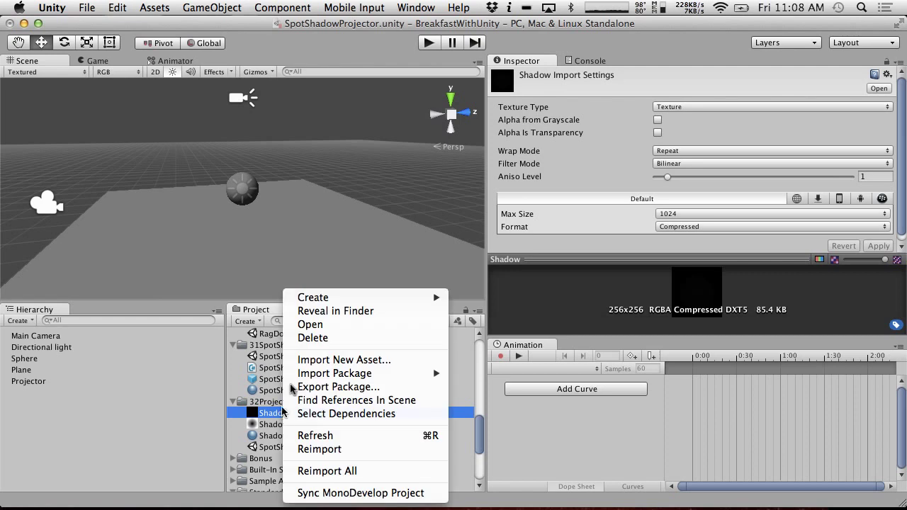
{"action": "left_click", "coordinate": [338, 316]}
{"action": "key", "text": "space"}
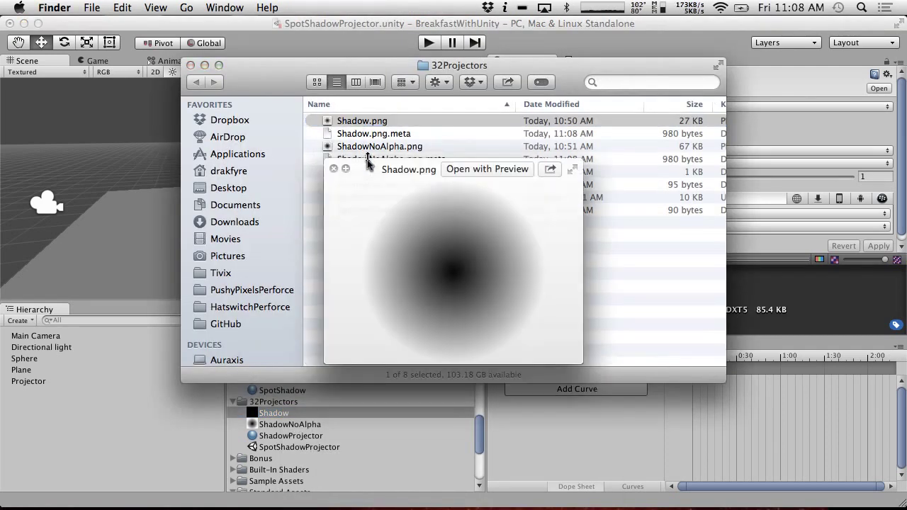
{"action": "key", "text": "space"}
{"action": "key", "text": "space"}
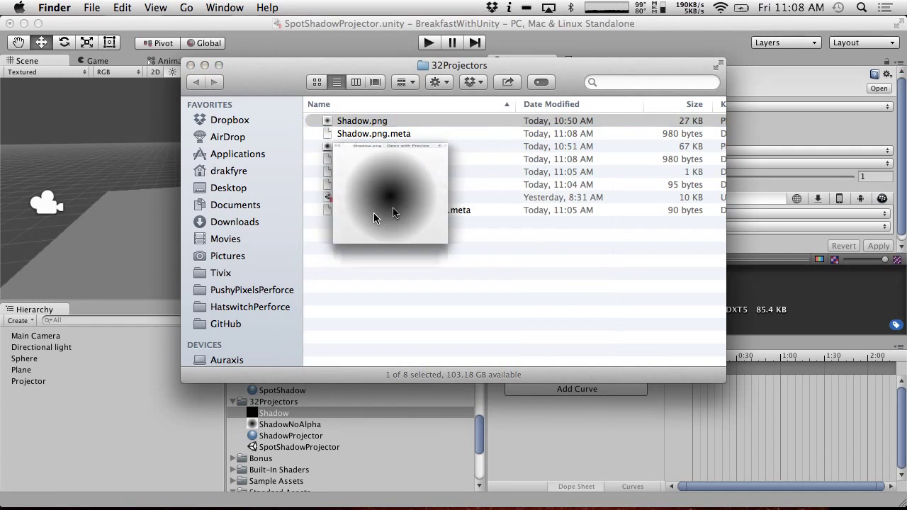
{"action": "key", "text": "space"}
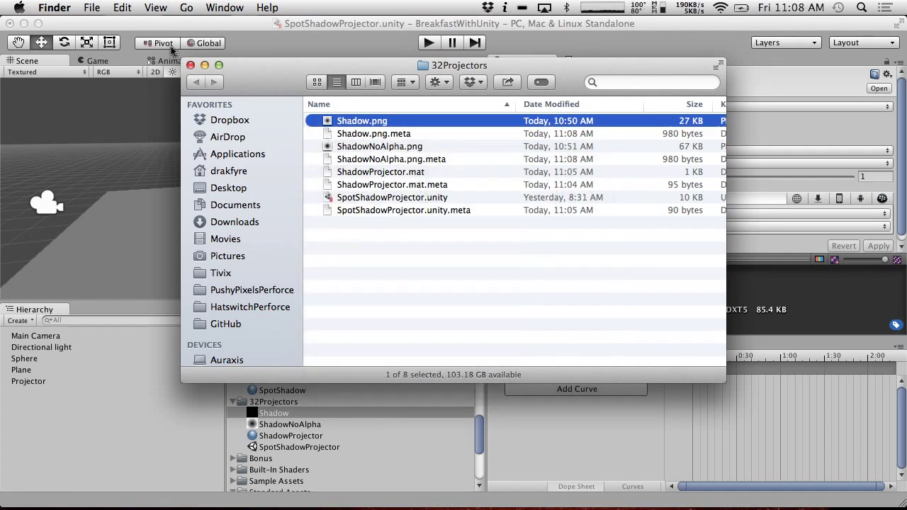
{"action": "left_click", "coordinate": [190, 64]}
{"action": "left_click", "coordinate": [262, 416]}
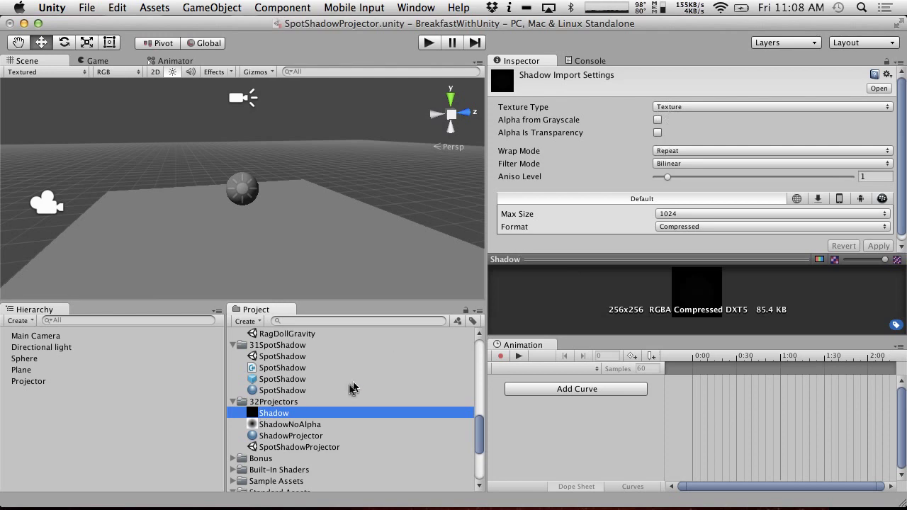
Try the Shadow texture as the Cookie of the ShadowProjector material.
{"action": "left_click", "coordinate": [270, 436]}
{"action": "left_click_drag", "start_coordinate": [264, 414], "coordinate": [879, 120]}
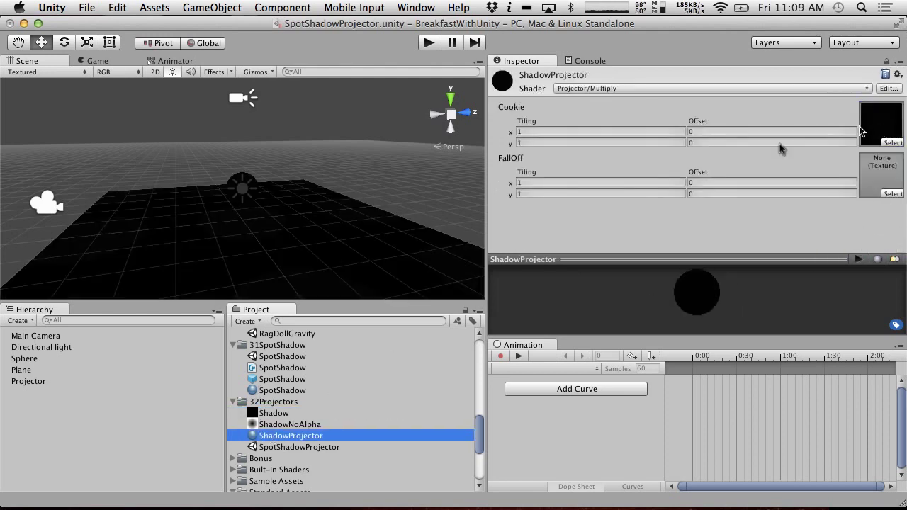
{"action": "left_click", "coordinate": [278, 426]}
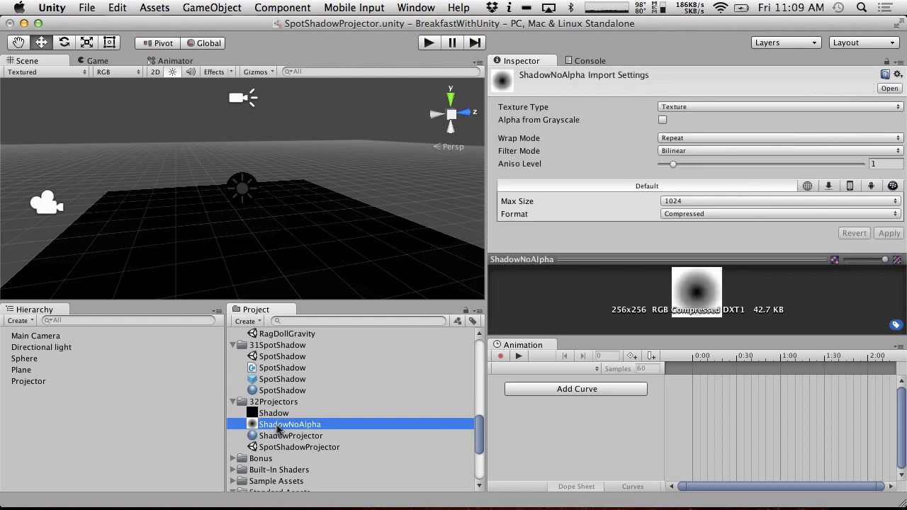
{"action": "left_click", "coordinate": [283, 437]}
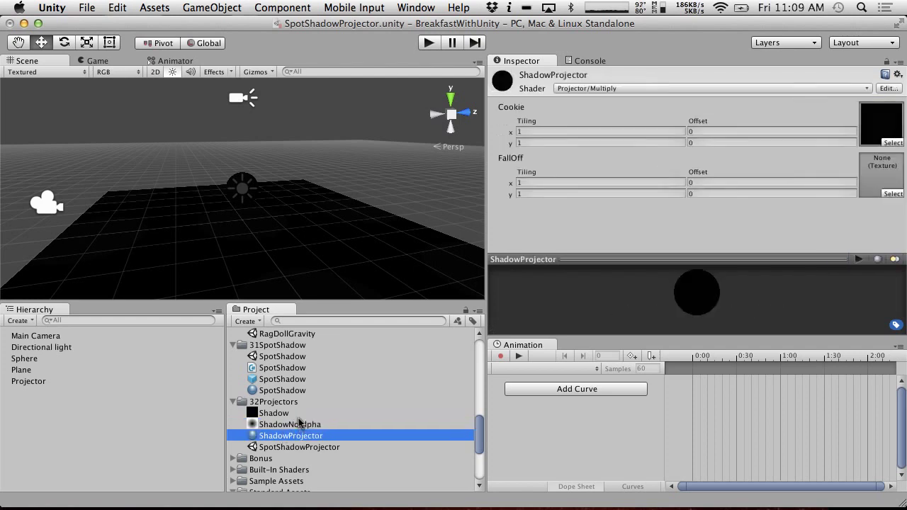
Apply Alpha Is Transparency to the Shadow texture's import settings, and turn it off again.
{"action": "left_click", "coordinate": [286, 414]}
{"action": "left_click", "coordinate": [657, 133]}
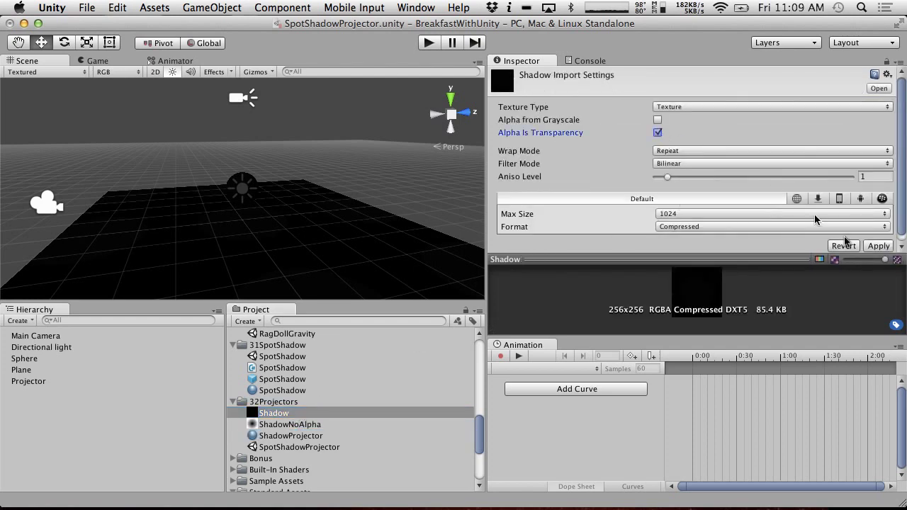
{"action": "left_click", "coordinate": [879, 246]}
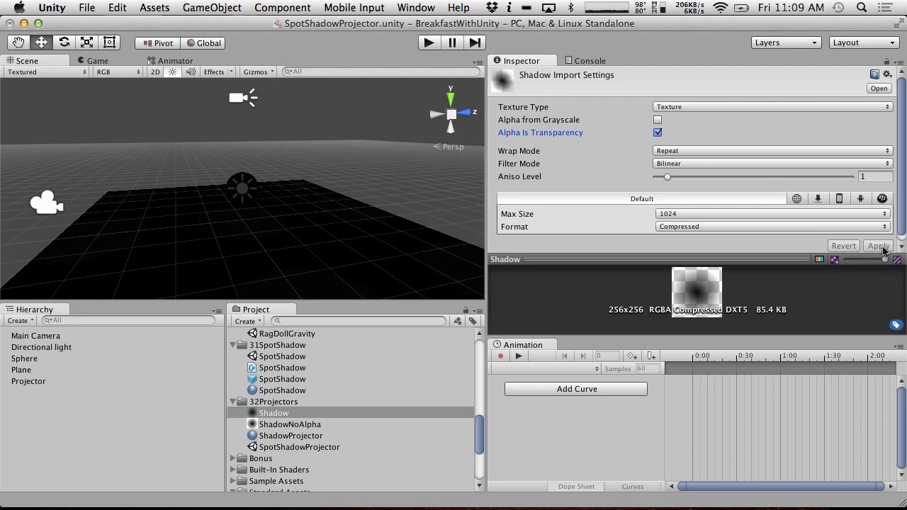
{"action": "left_click", "coordinate": [658, 133]}
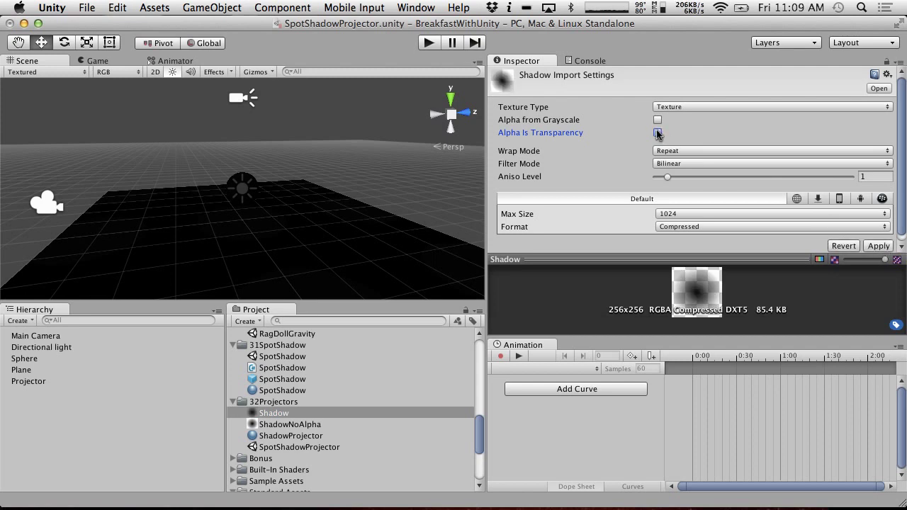
{"action": "left_click", "coordinate": [879, 246]}
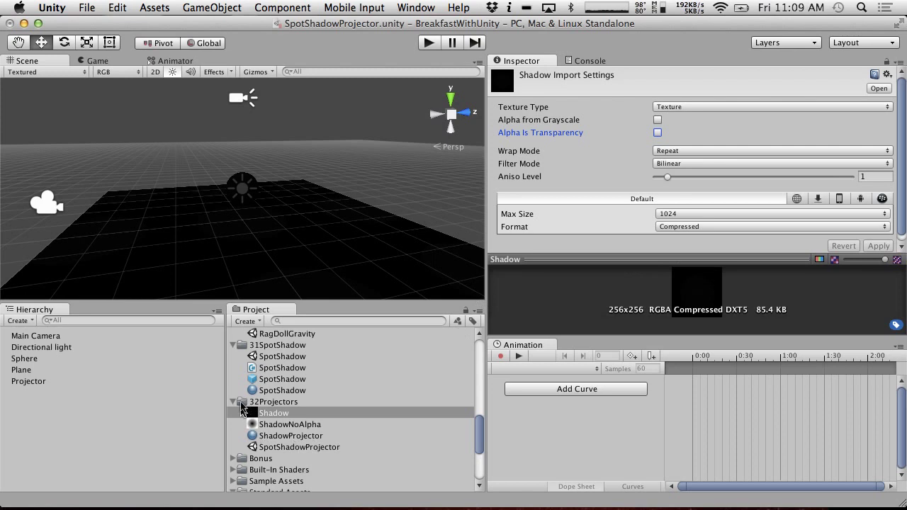
Compare the SpotShadow material with the Shadow and ShadowNoAlpha textures, viewing the ShadowNoAlpha image in Preview.
{"action": "left_click", "coordinate": [282, 392]}
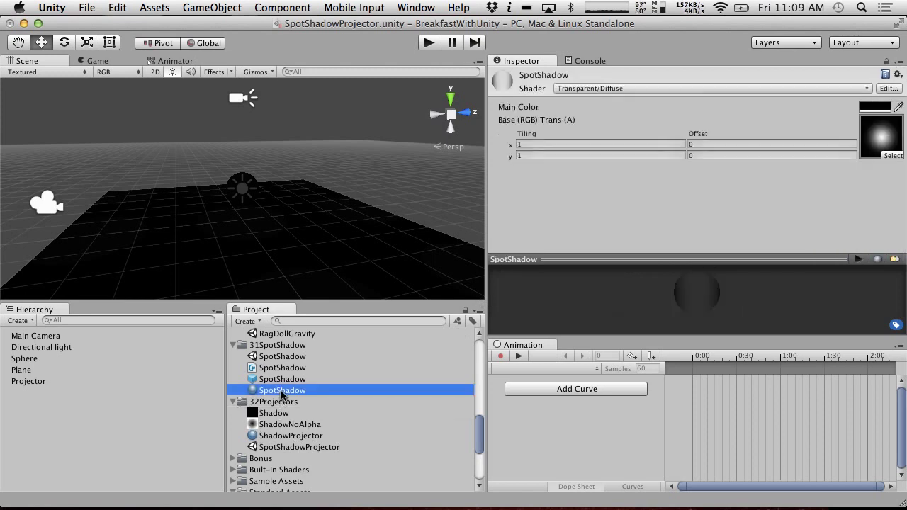
{"action": "left_click", "coordinate": [273, 414]}
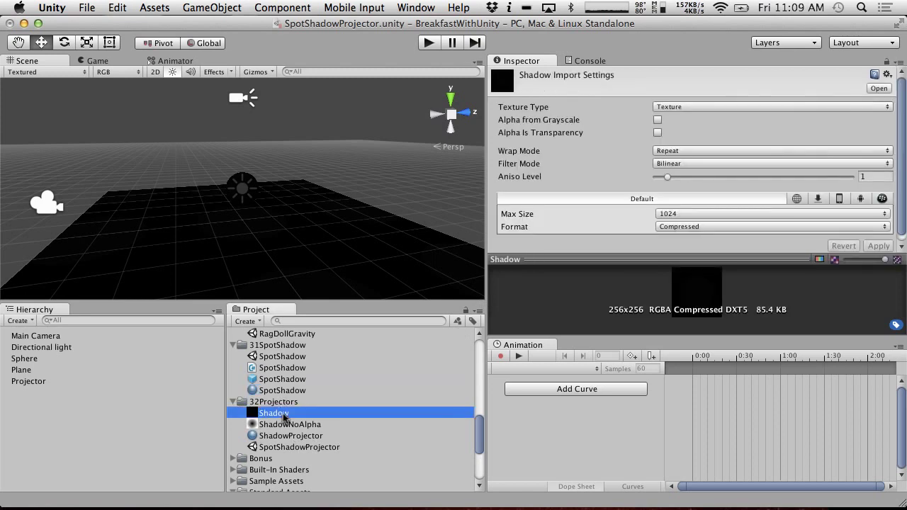
{"action": "left_click", "coordinate": [278, 391]}
{"action": "left_click", "coordinate": [285, 425]}
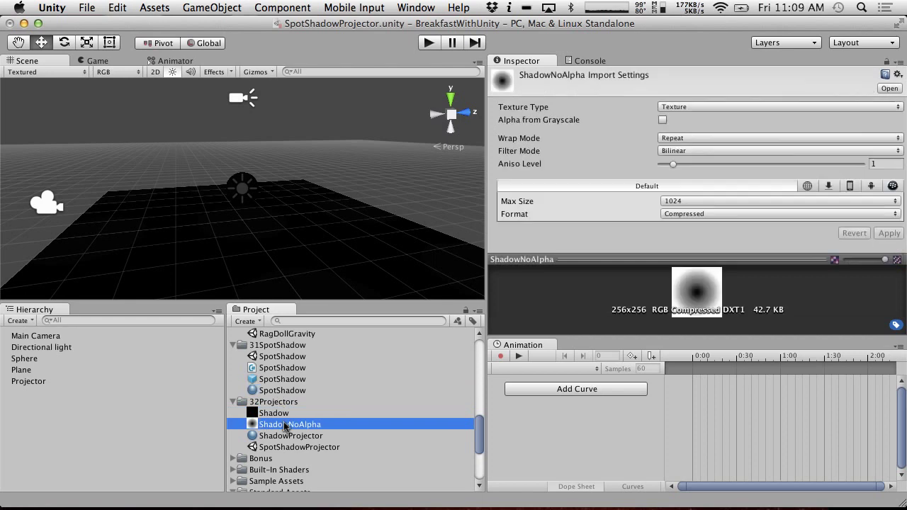
{"action": "double_click", "coordinate": [276, 426]}
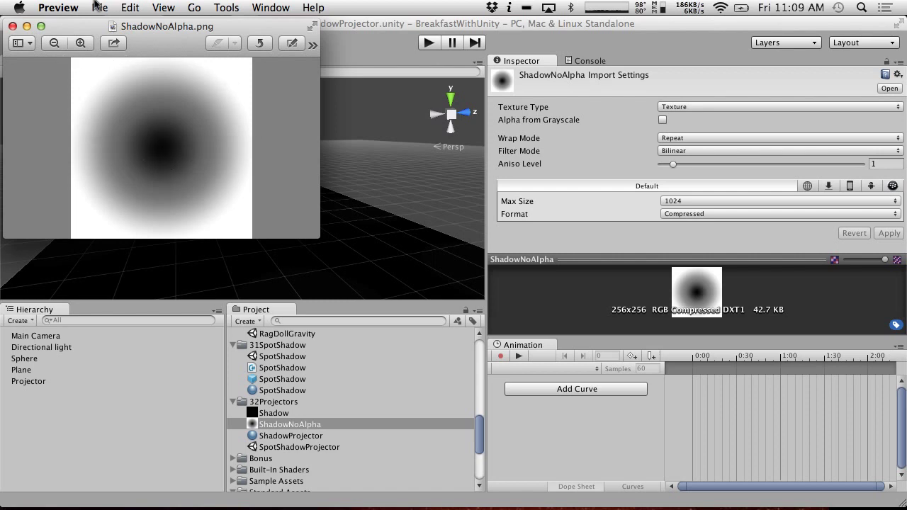
{"action": "left_click", "coordinate": [12, 26]}
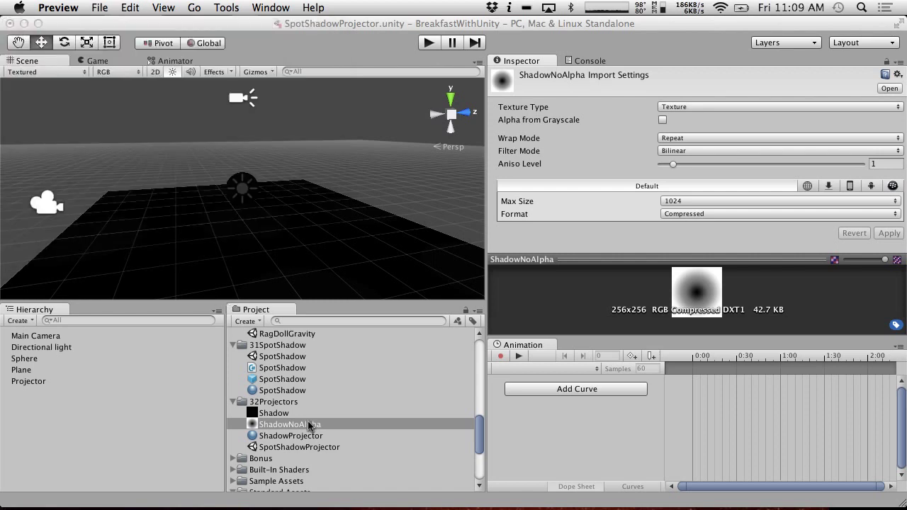
Assign the ShadowNoAlpha texture as the Cookie of the ShadowProjector material and check the projection in the scene.
{"action": "left_click", "coordinate": [280, 435]}
{"action": "left_click_drag", "start_coordinate": [264, 424], "coordinate": [881, 124]}
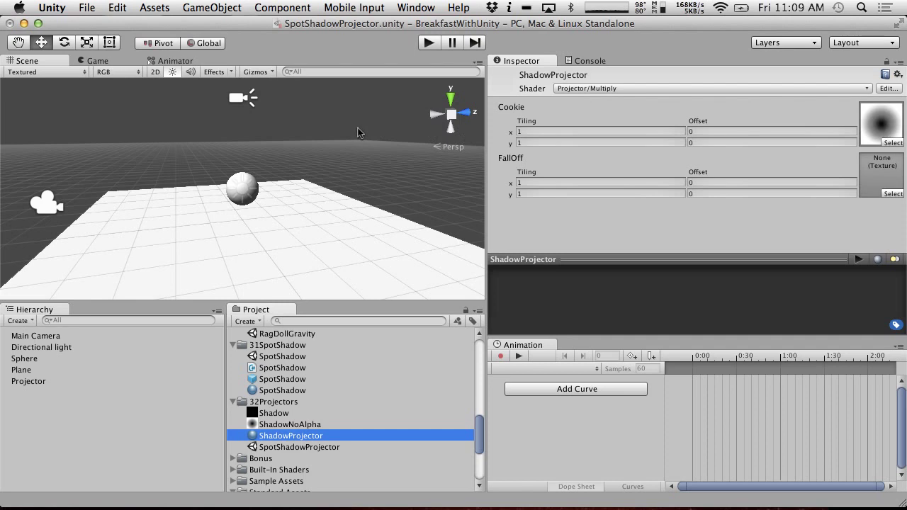
{"action": "scroll", "coordinate": [267, 168], "scroll_direction": "down", "scroll_amount": 5}
{"action": "scroll", "coordinate": [267, 168], "scroll_direction": "up", "scroll_amount": 3}
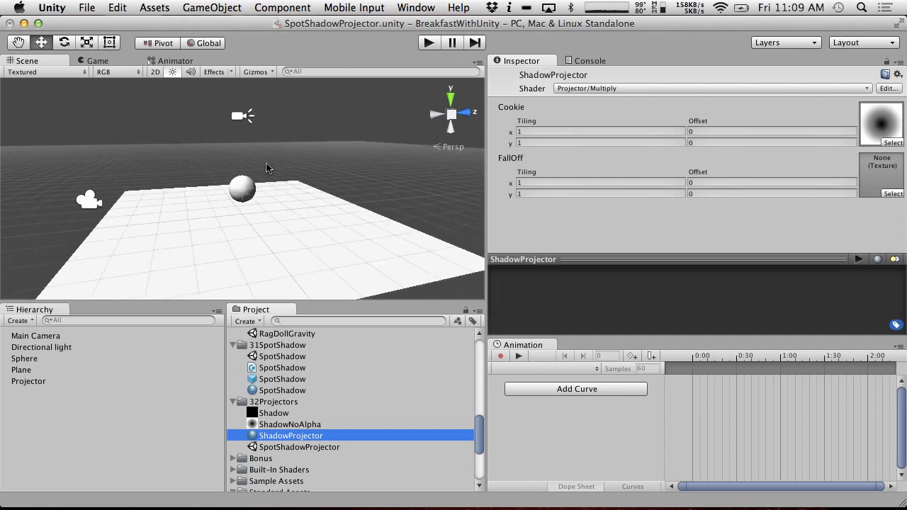
Apply Alpha from Grayscale in the ShadowNoAlpha texture's import settings.
{"action": "left_click", "coordinate": [286, 425]}
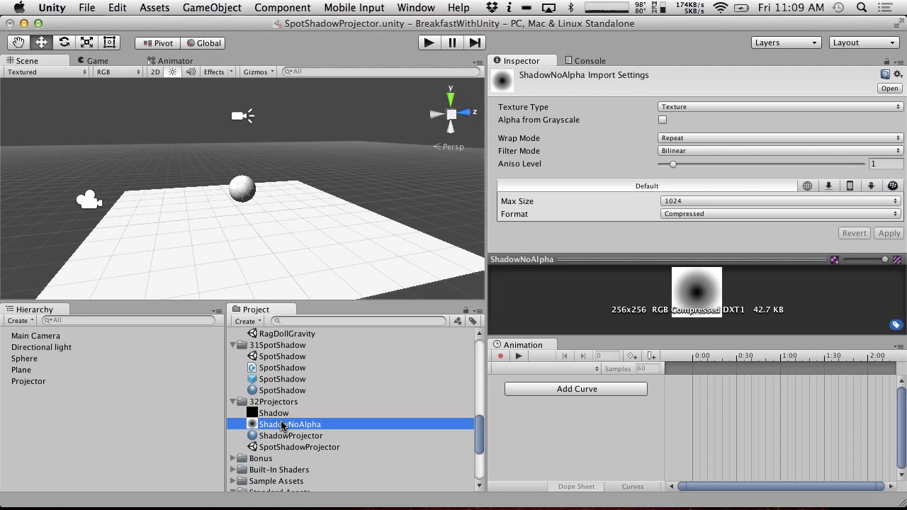
{"action": "left_click", "coordinate": [662, 120]}
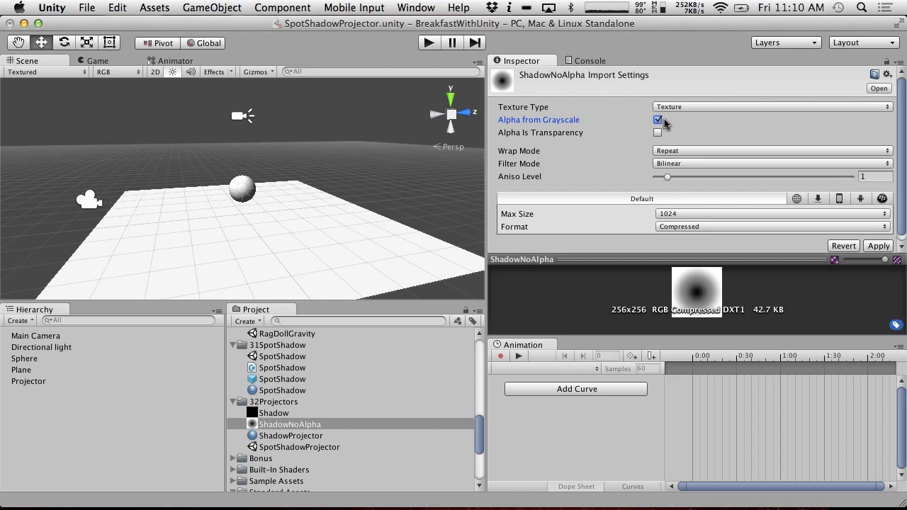
{"action": "left_click", "coordinate": [879, 246]}
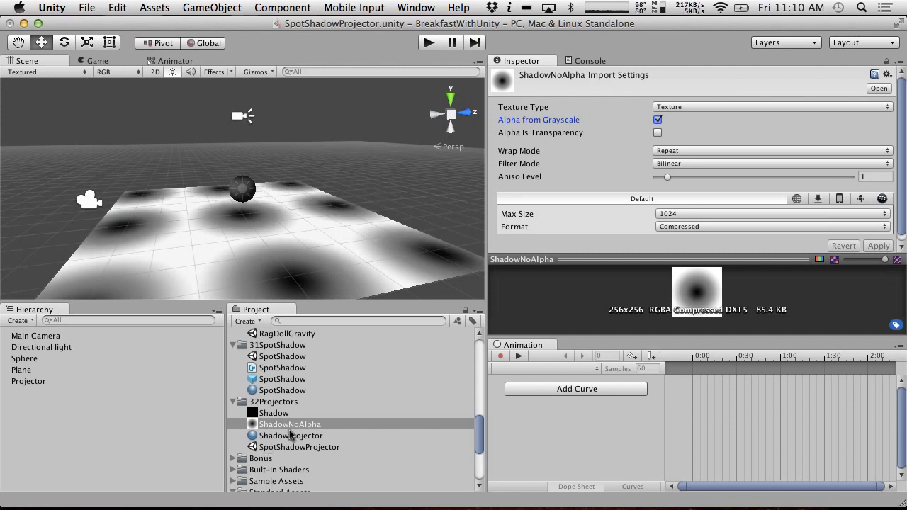
Apply the Clamp wrap mode to the ShadowNoAlpha texture and check the projected shadow around the sphere.
{"action": "left_click", "coordinate": [655, 151]}
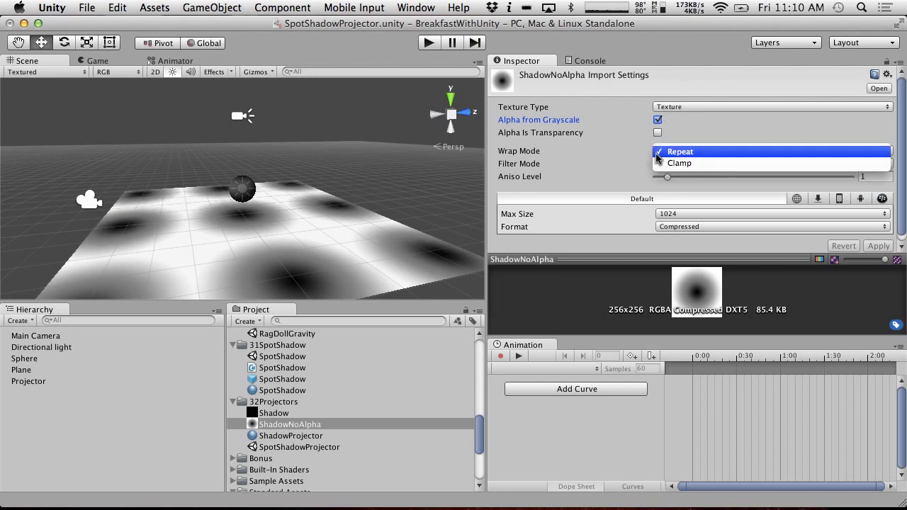
{"action": "left_click", "coordinate": [682, 164]}
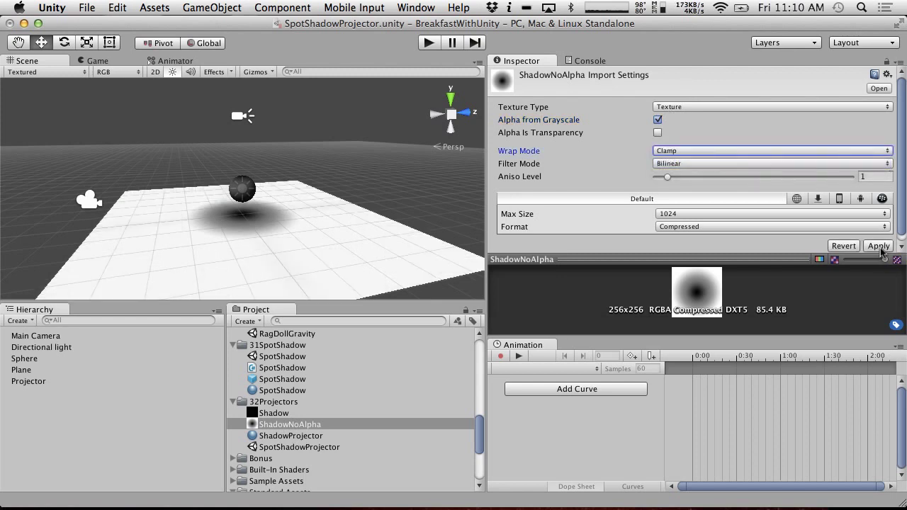
{"action": "left_click", "coordinate": [878, 246]}
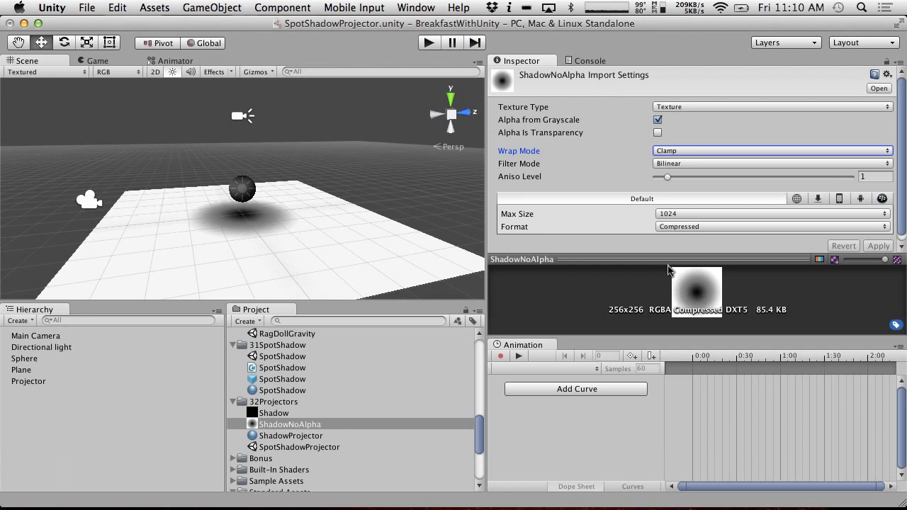
{"action": "scroll", "coordinate": [282, 165], "scroll_direction": "up", "scroll_amount": 10}
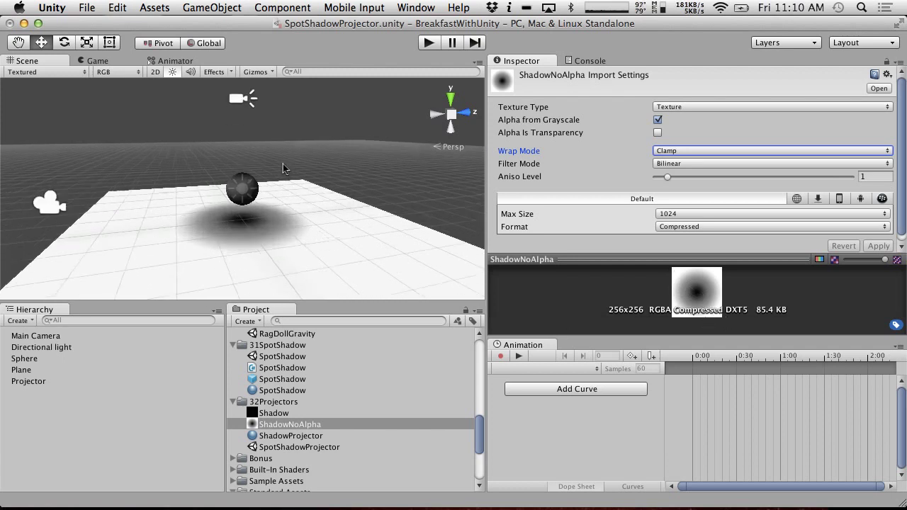
{"action": "left_click_drag", "start_coordinate": [282, 167], "coordinate": [374, 196], "text": "alt"}
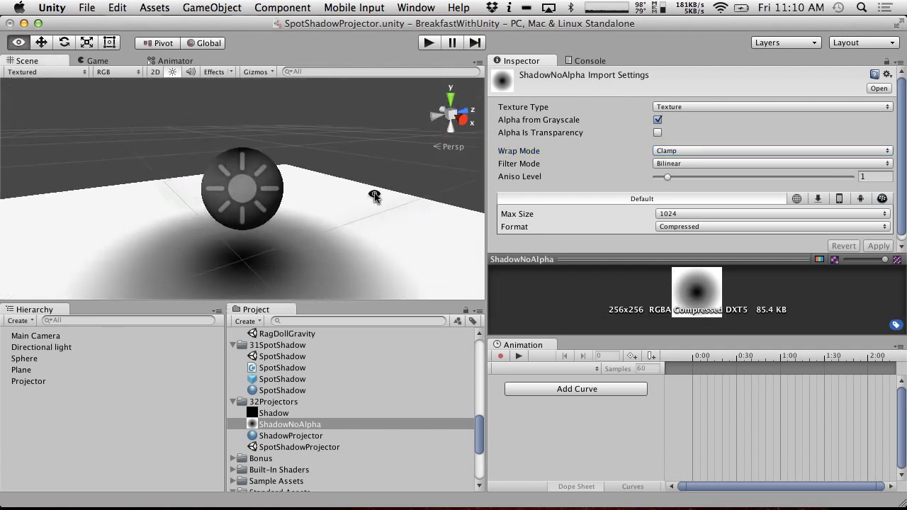
{"action": "scroll", "coordinate": [374, 195], "scroll_direction": "down", "scroll_amount": 8}
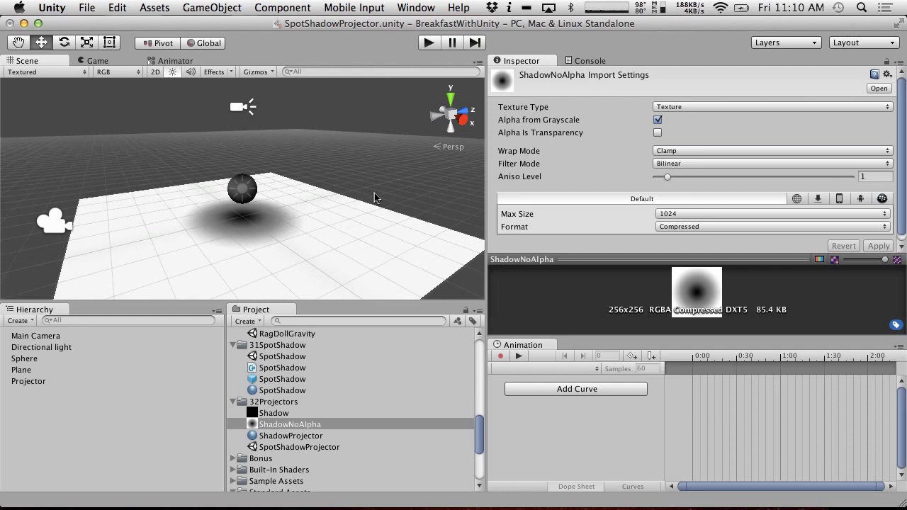
Switch the ShadowNoAlpha wrap mode to Repeat and back to Clamp, and apply the import settings.
{"action": "left_click", "coordinate": [675, 151]}
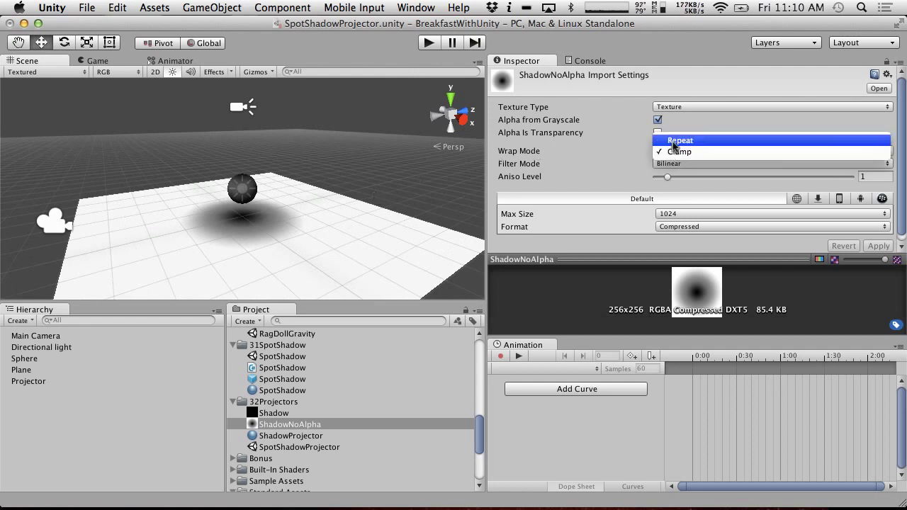
{"action": "left_click", "coordinate": [674, 141]}
{"action": "left_click", "coordinate": [676, 152]}
{"action": "left_click", "coordinate": [669, 165]}
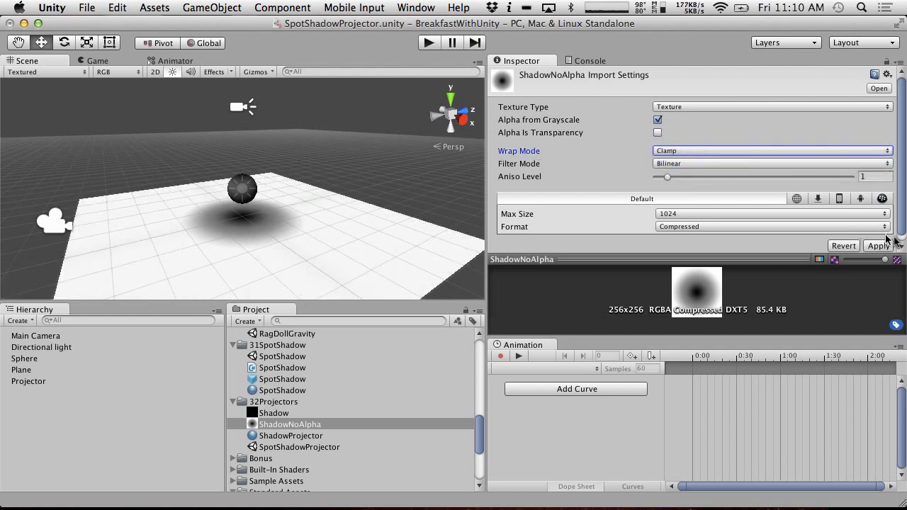
{"action": "left_click", "coordinate": [887, 246]}
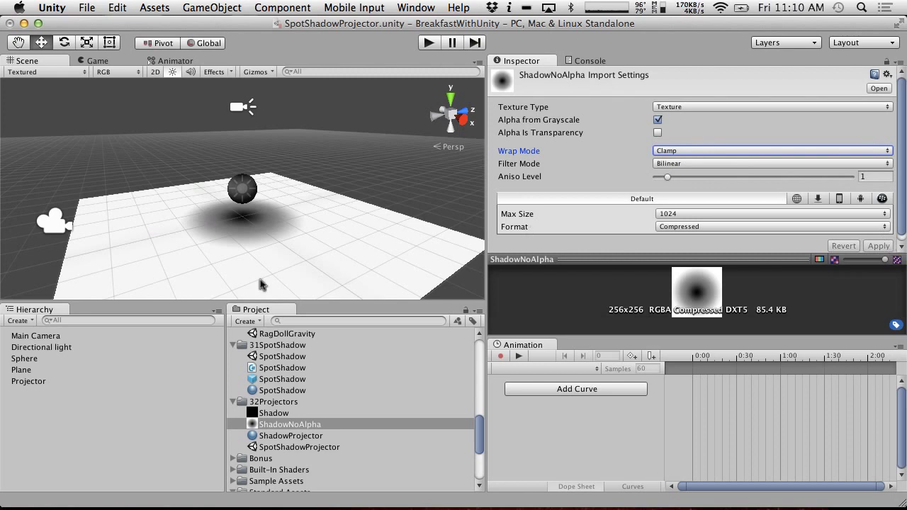
Inspect the projected shadow beneath the sphere from several angles and examine the Projector's settings and projection cone.
{"action": "scroll", "coordinate": [280, 168], "scroll_direction": "up", "scroll_amount": 3}
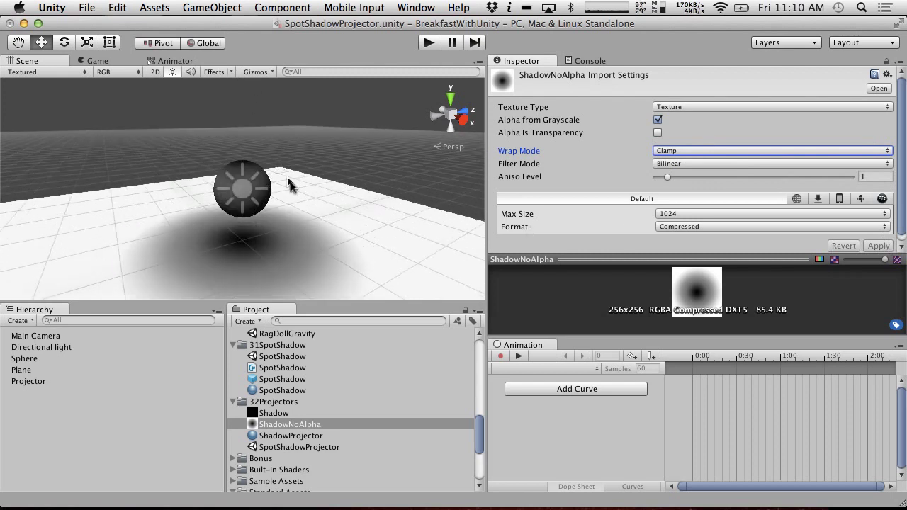
{"action": "left_click_drag", "start_coordinate": [290, 182], "coordinate": [411, 276], "text": "alt"}
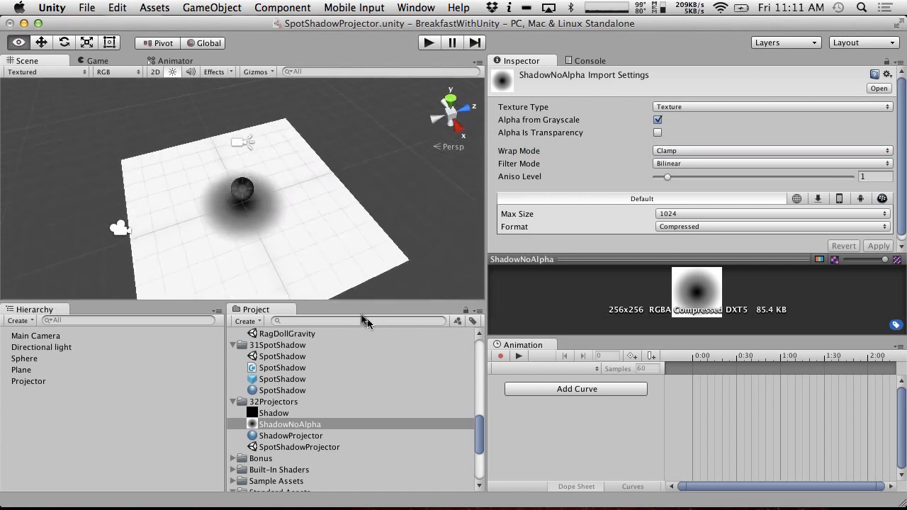
{"action": "left_click_drag", "start_coordinate": [354, 298], "coordinate": [340, 165], "text": "alt"}
{"action": "scroll", "coordinate": [340, 165], "scroll_direction": "down", "scroll_amount": 5}
{"action": "scroll", "coordinate": [340, 165], "scroll_direction": "up", "scroll_amount": 8}
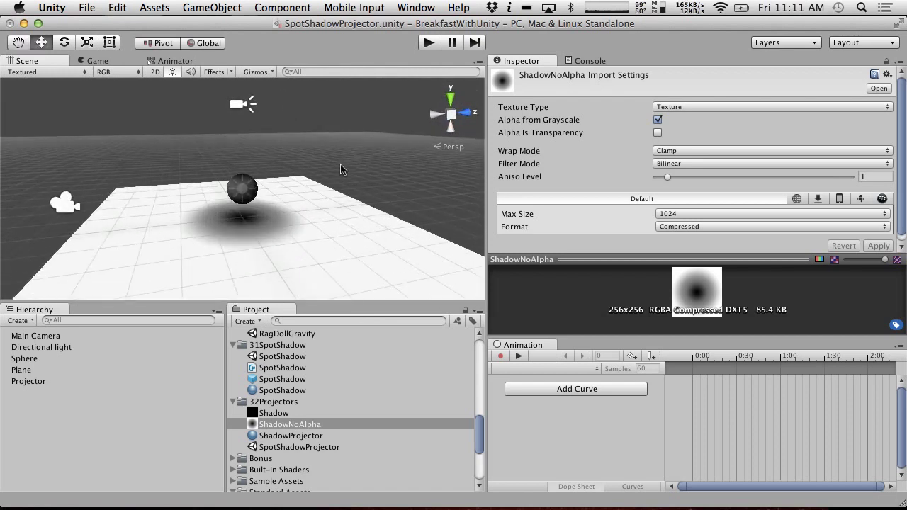
{"action": "left_click", "coordinate": [246, 105]}
{"action": "scroll", "coordinate": [337, 269], "scroll_direction": "down", "scroll_amount": 4}
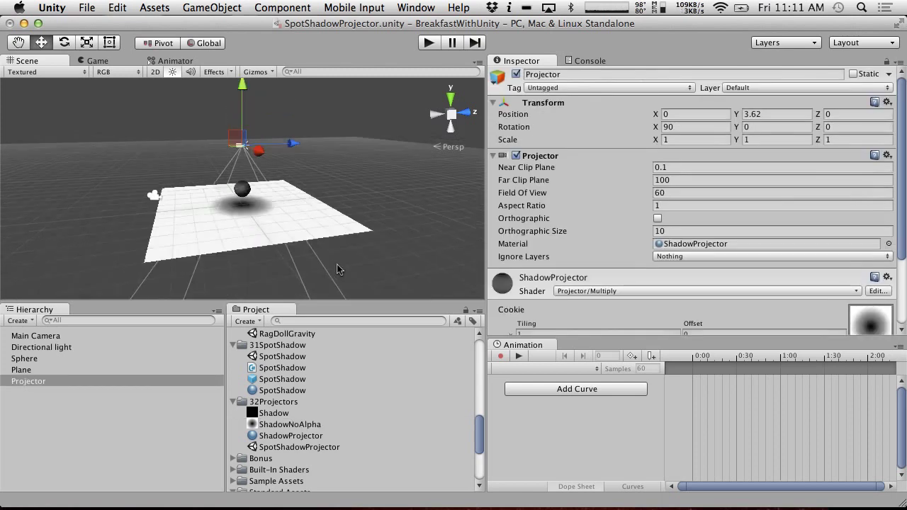
Duplicate the Plane and raise the copy to a Y position of about 0.43.
{"action": "left_click", "coordinate": [42, 360]}
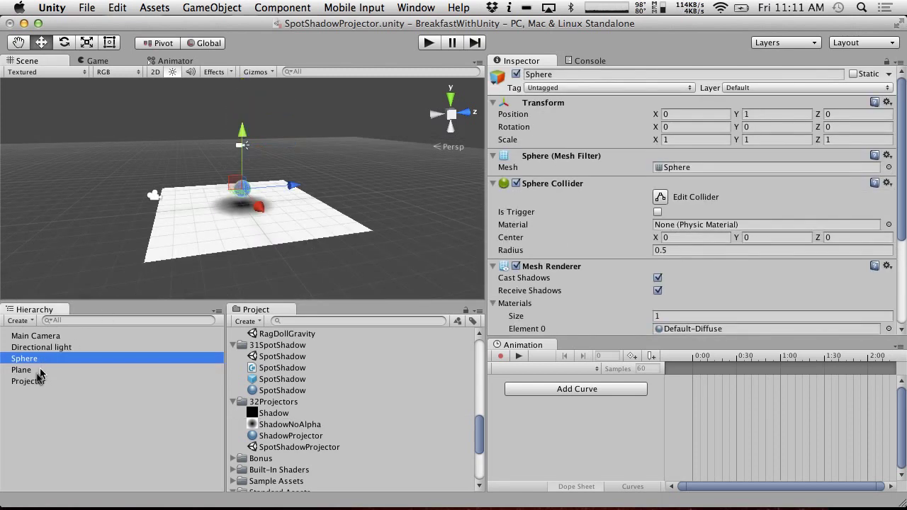
{"action": "left_click", "coordinate": [33, 372]}
{"action": "left_click", "coordinate": [40, 359]}
{"action": "left_click", "coordinate": [43, 371]}
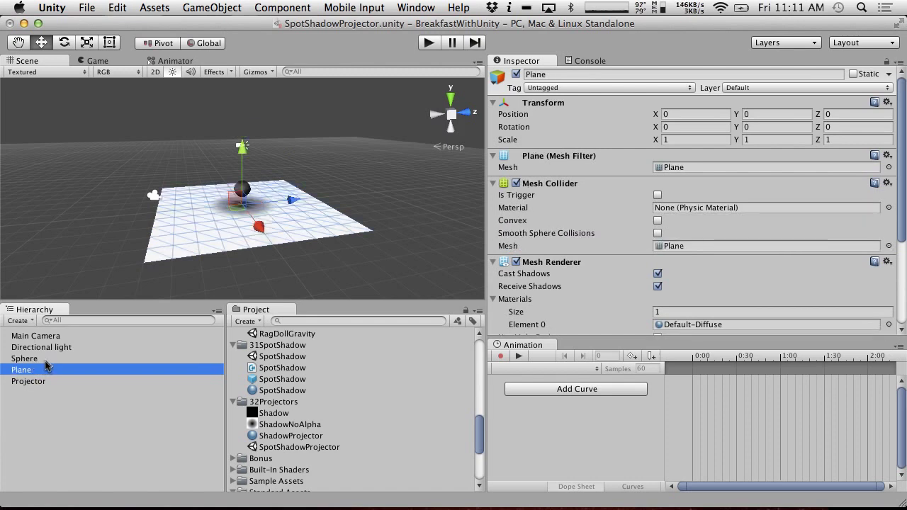
{"action": "key", "text": "super+d"}
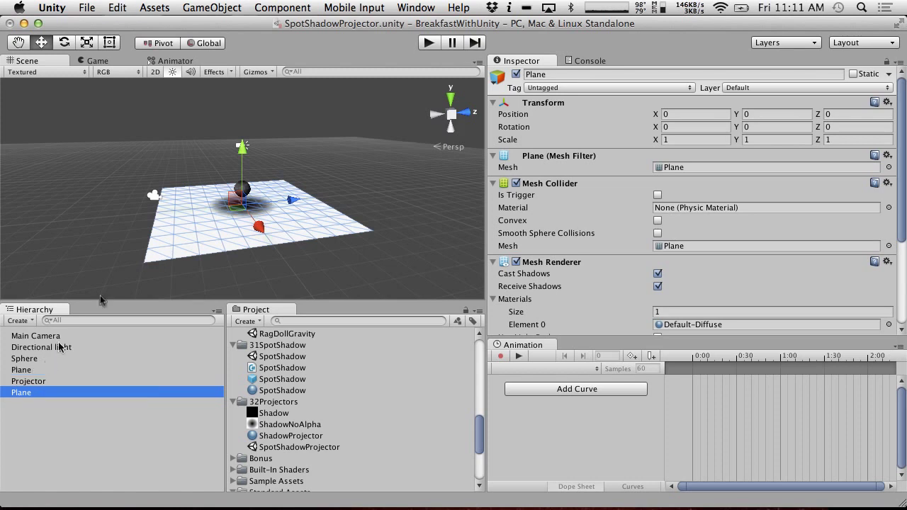
{"action": "left_click_drag", "start_coordinate": [238, 153], "coordinate": [239, 144]}
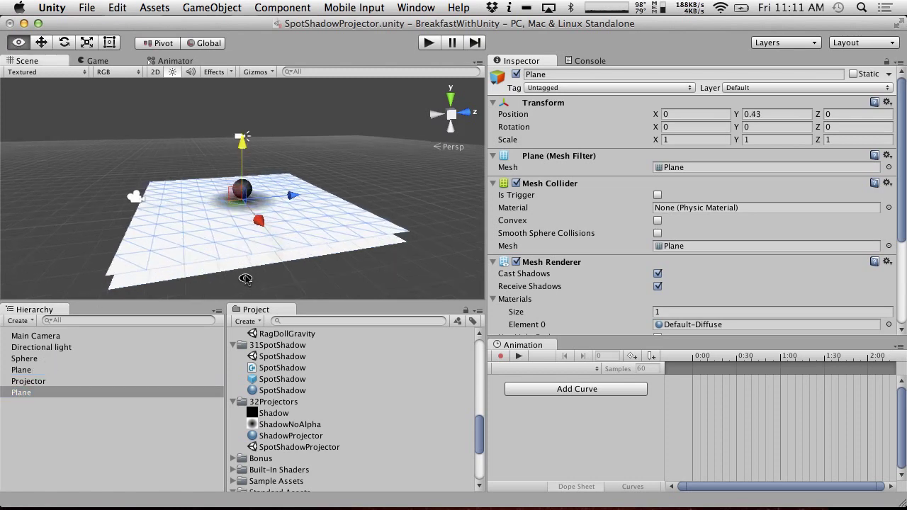
Compare the shadow projected onto the upper and lower planes from a low viewing angle.
{"action": "left_click_drag", "start_coordinate": [245, 285], "coordinate": [239, 211], "text": "alt"}
{"action": "left_click", "coordinate": [227, 216]}
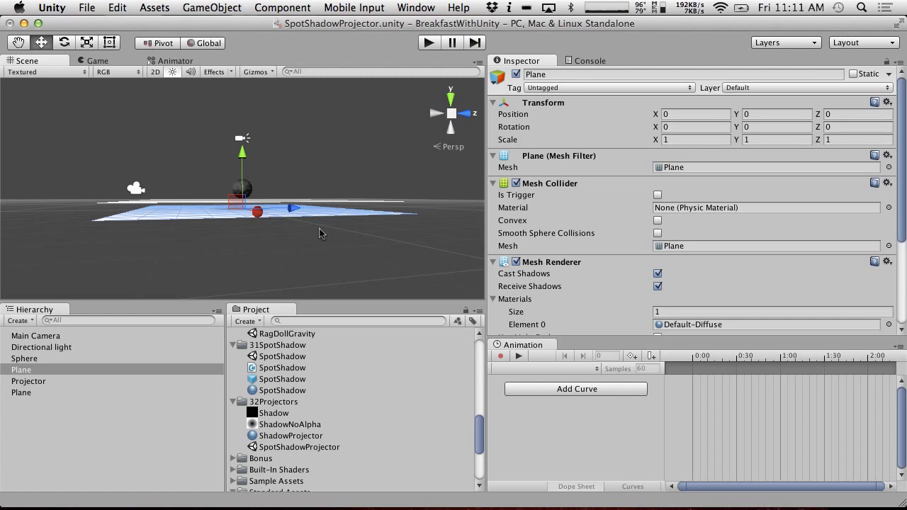
{"action": "left_click_drag", "start_coordinate": [318, 226], "coordinate": [275, 208], "text": "alt"}
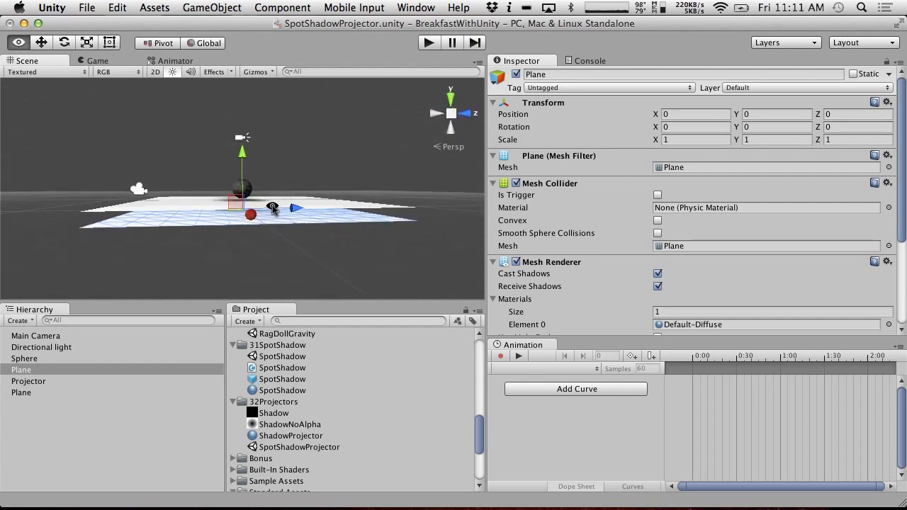
{"action": "left_click", "coordinate": [209, 205]}
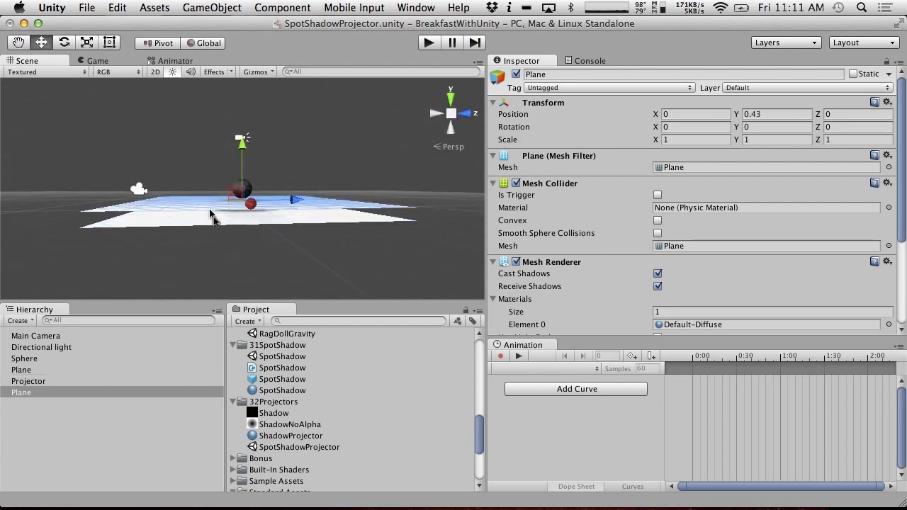
{"action": "left_click", "coordinate": [212, 212]}
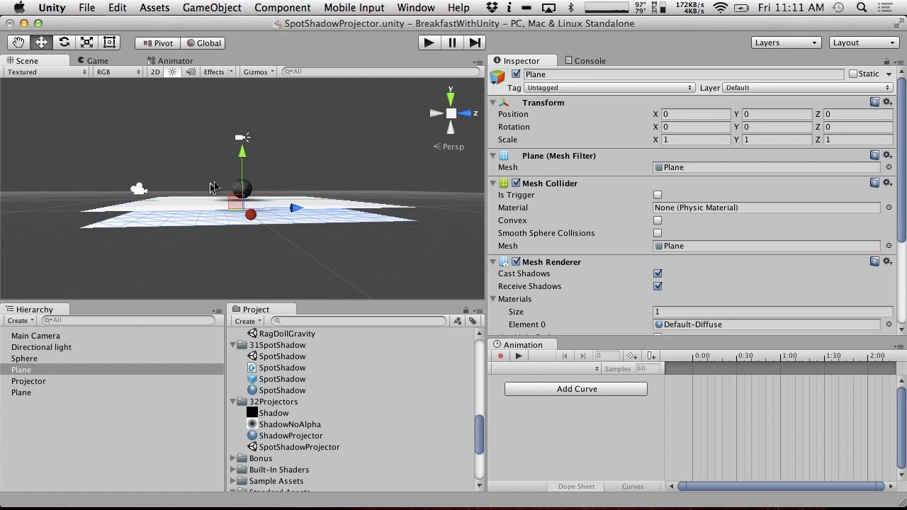
Add a point light to the scene and deactivate the Directional light object.
{"action": "left_click", "coordinate": [21, 321]}
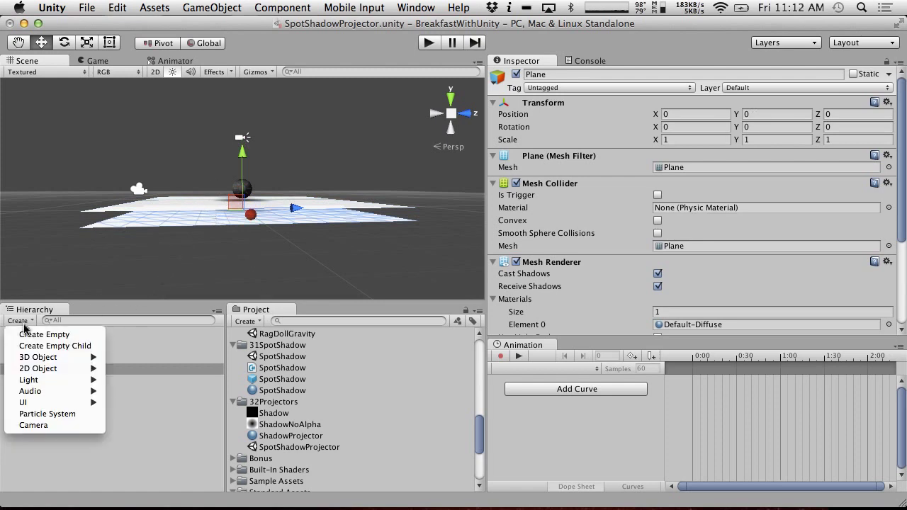
{"action": "mouse_move", "coordinate": [58, 382]}
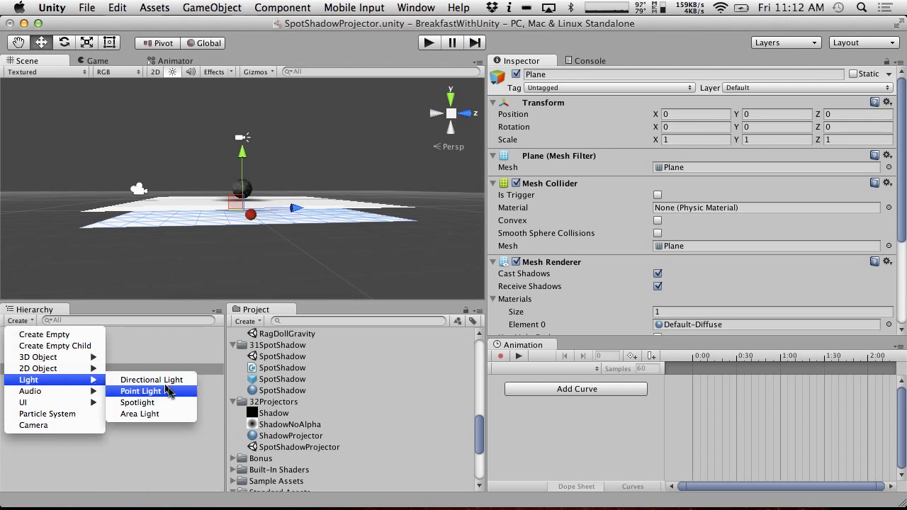
{"action": "left_click", "coordinate": [142, 391]}
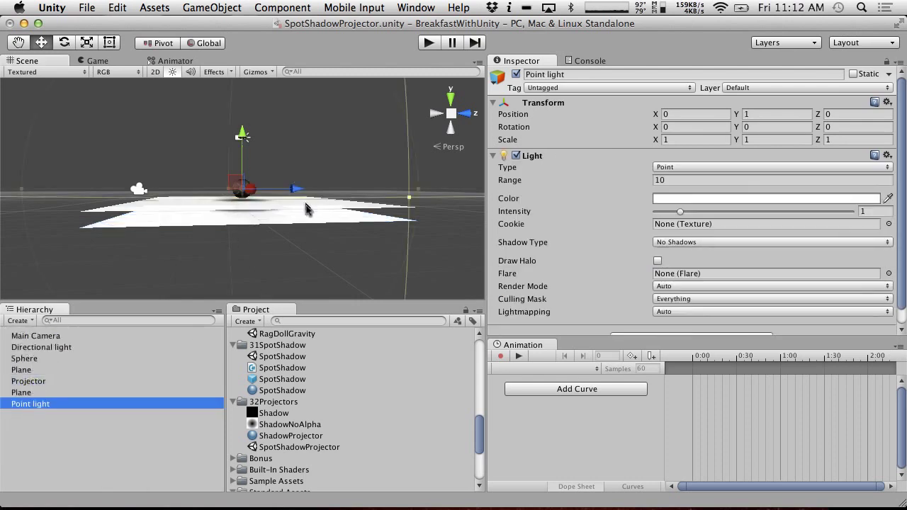
{"action": "left_click", "coordinate": [31, 346]}
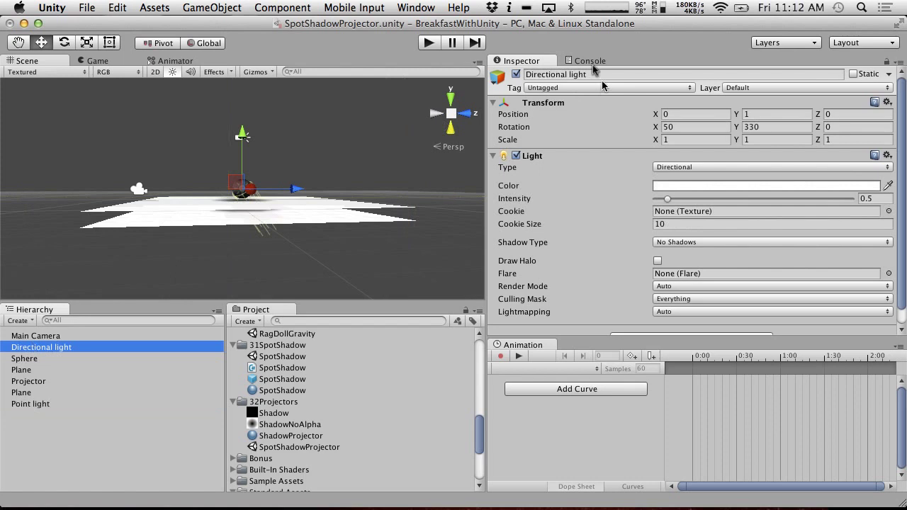
{"action": "left_click", "coordinate": [516, 75]}
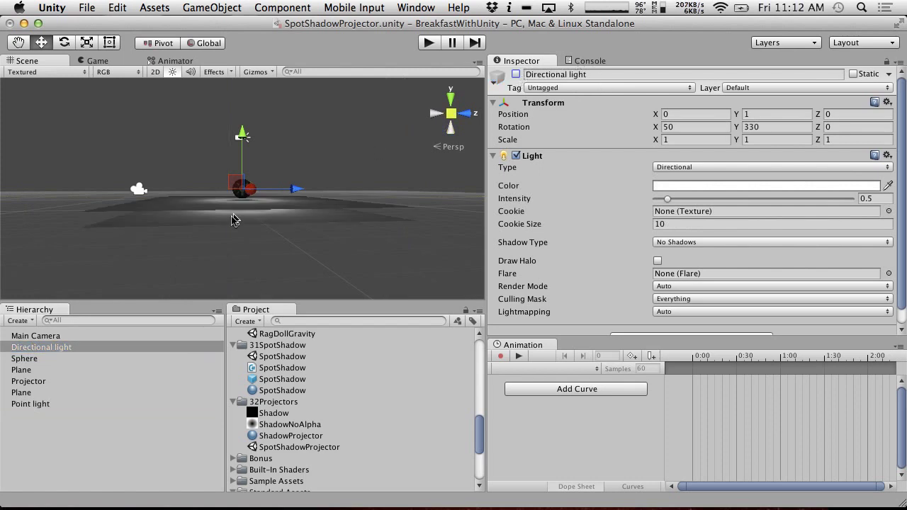
Raise the point light above the sphere to a Y position of 3.8 and check the shadows on both planes.
{"action": "scroll", "coordinate": [233, 218], "scroll_direction": "up", "scroll_amount": 5}
{"action": "mouse_move", "coordinate": [232, 216]}
{"action": "left_mouse_down", "text": "alt"}
{"action": "mouse_move", "coordinate": [291, 126]}
{"action": "mouse_move", "coordinate": [354, 255]}
{"action": "mouse_move", "coordinate": [243, 196]}
{"action": "mouse_move", "coordinate": [242, 212]}
{"action": "left_mouse_up", "text": "alt"}
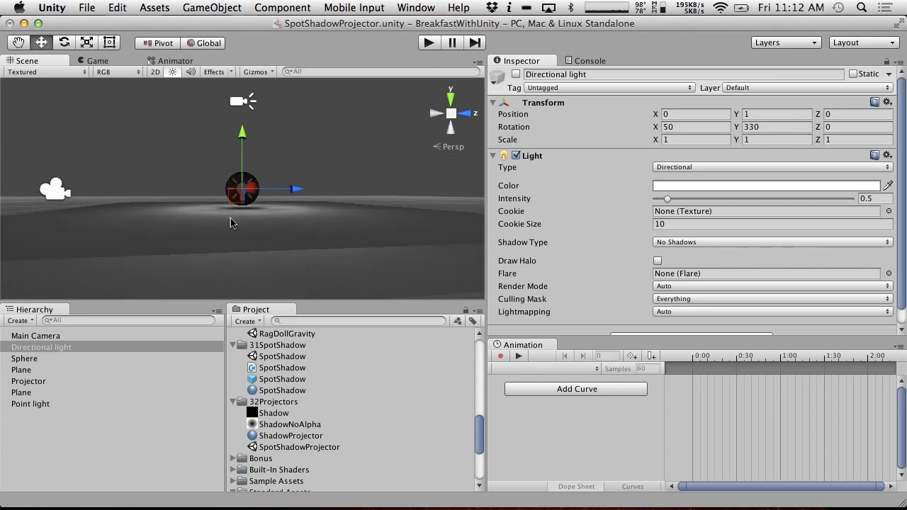
{"action": "left_click", "coordinate": [263, 258]}
{"action": "left_click", "coordinate": [263, 263]}
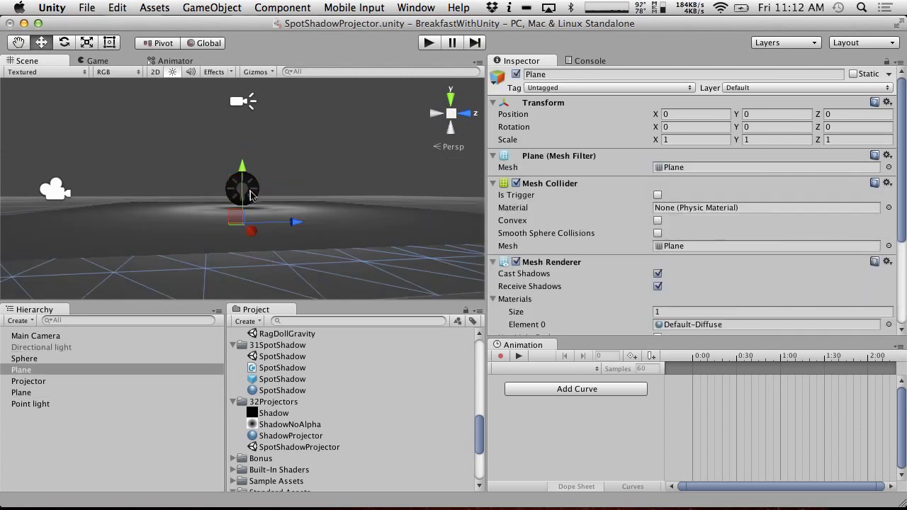
{"action": "left_click", "coordinate": [35, 404]}
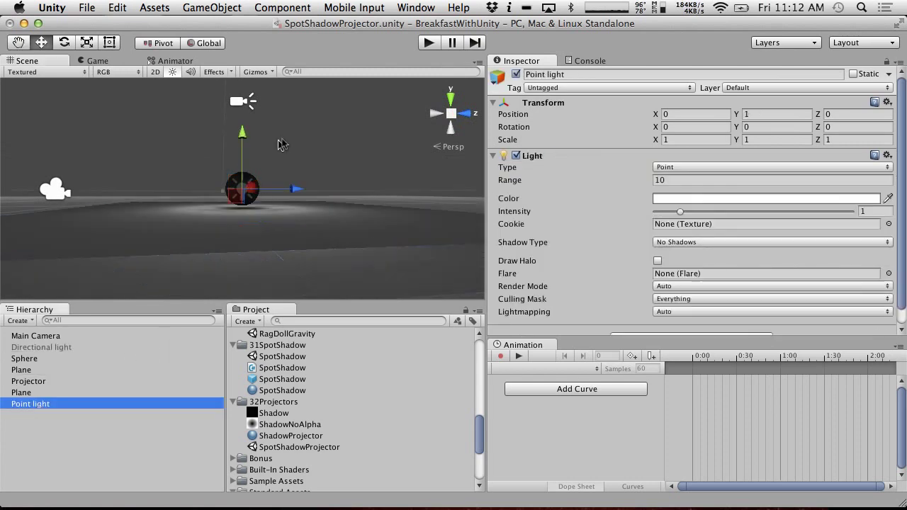
{"action": "left_click_drag", "start_coordinate": [244, 141], "coordinate": [241, 162]}
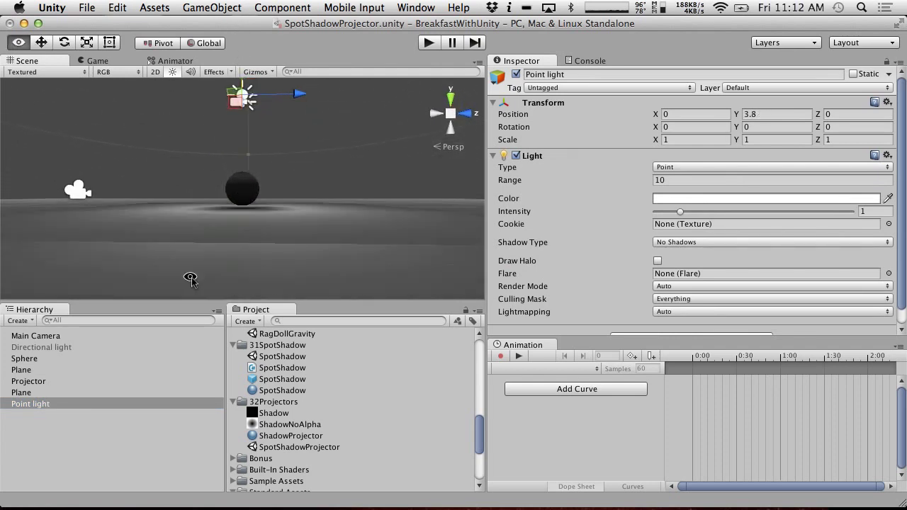
{"action": "left_click_drag", "start_coordinate": [239, 273], "coordinate": [247, 276], "text": "alt"}
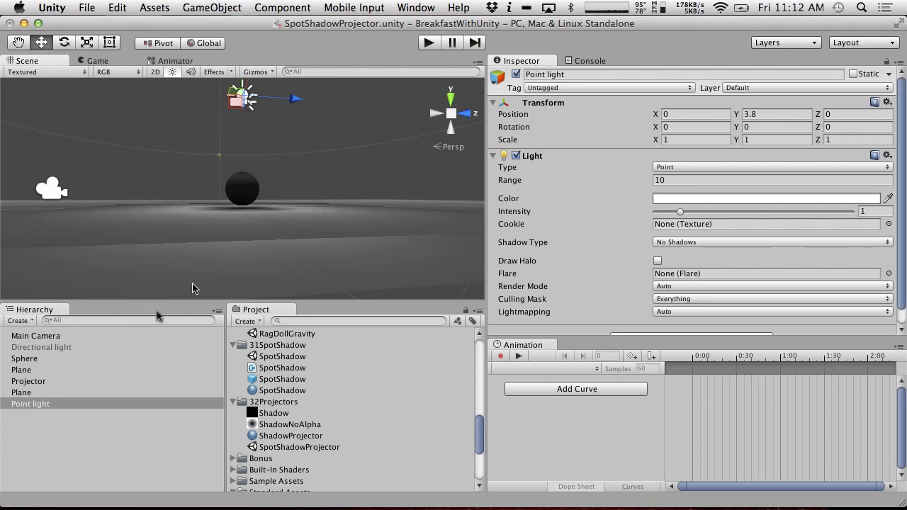
Delete the point light and reactivate the Directional light object.
{"action": "right_click", "coordinate": [42, 403]}
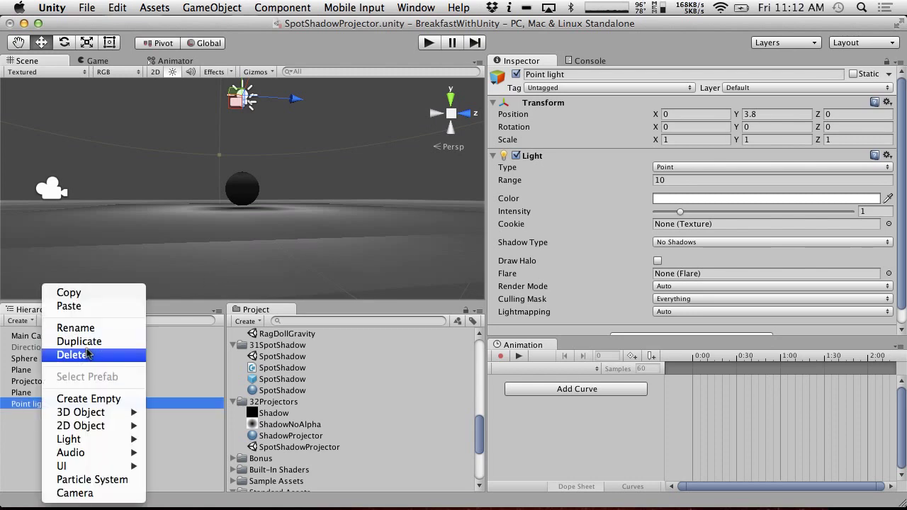
{"action": "left_click", "coordinate": [88, 355]}
{"action": "left_click", "coordinate": [43, 347]}
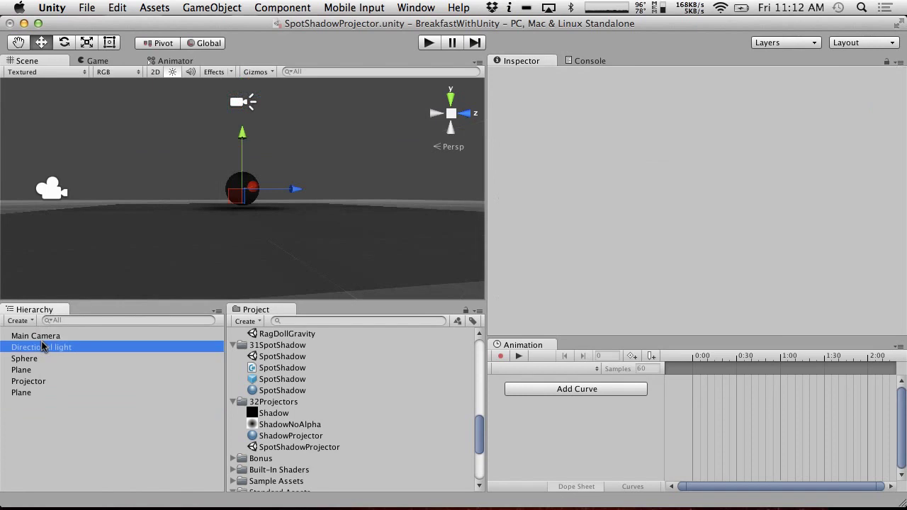
{"action": "left_click", "coordinate": [516, 73]}
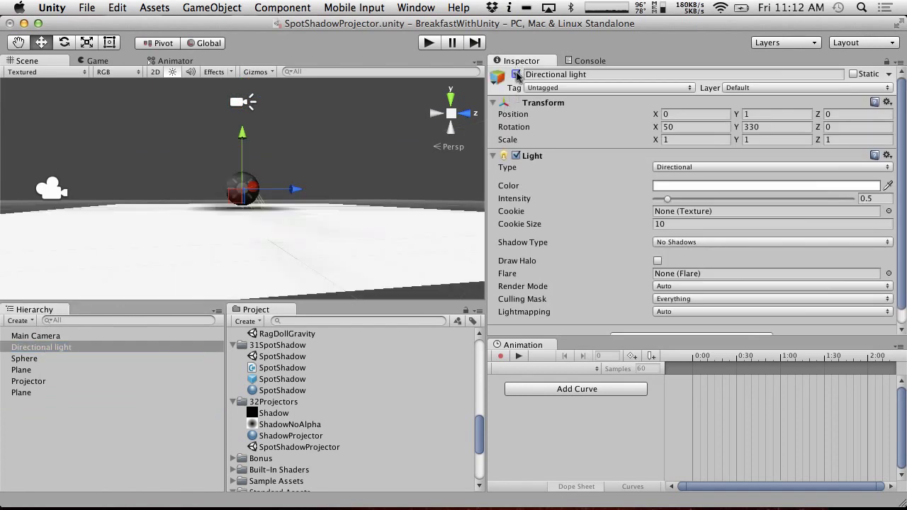
Remove the duplicated upper Plane from the scene.
{"action": "left_click", "coordinate": [279, 222]}
{"action": "left_click_drag", "start_coordinate": [278, 223], "coordinate": [231, 231], "text": "alt"}
{"action": "key", "text": "super+z"}
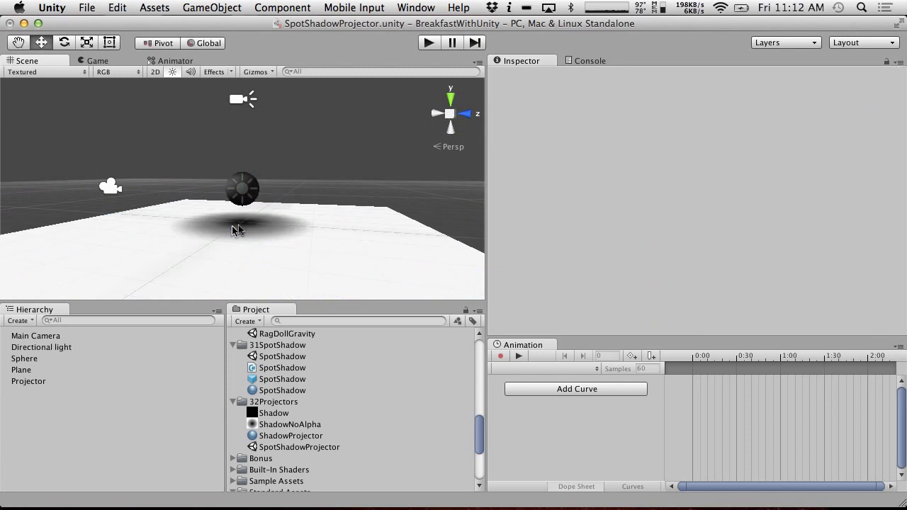
Lower the Projector to a Y position of about 2 and set its far clip plane to 5.
{"action": "left_click", "coordinate": [256, 240]}
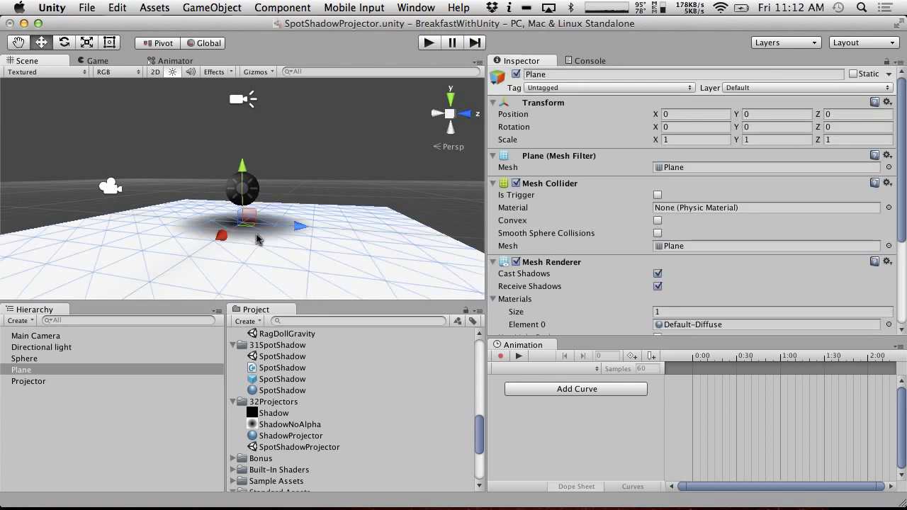
{"action": "scroll", "coordinate": [258, 240], "scroll_direction": "down", "scroll_amount": 5}
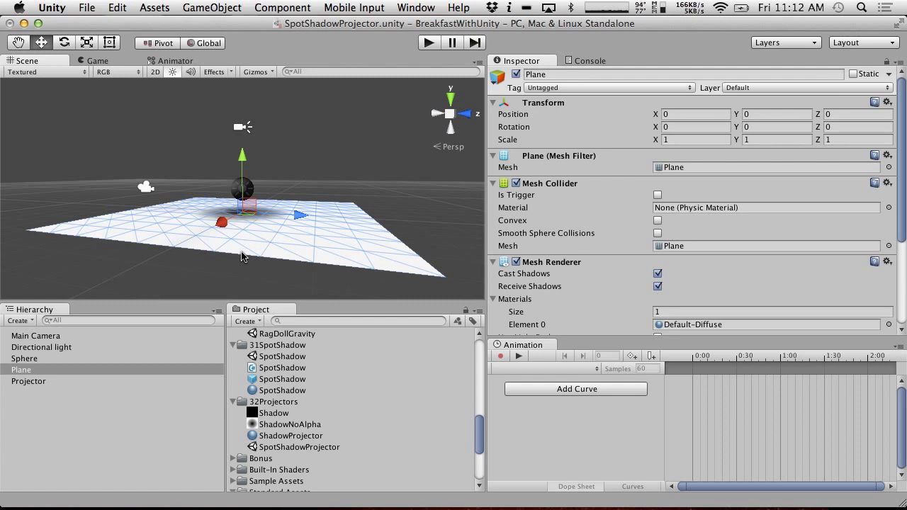
{"action": "scroll", "coordinate": [260, 191], "scroll_direction": "up", "scroll_amount": 5}
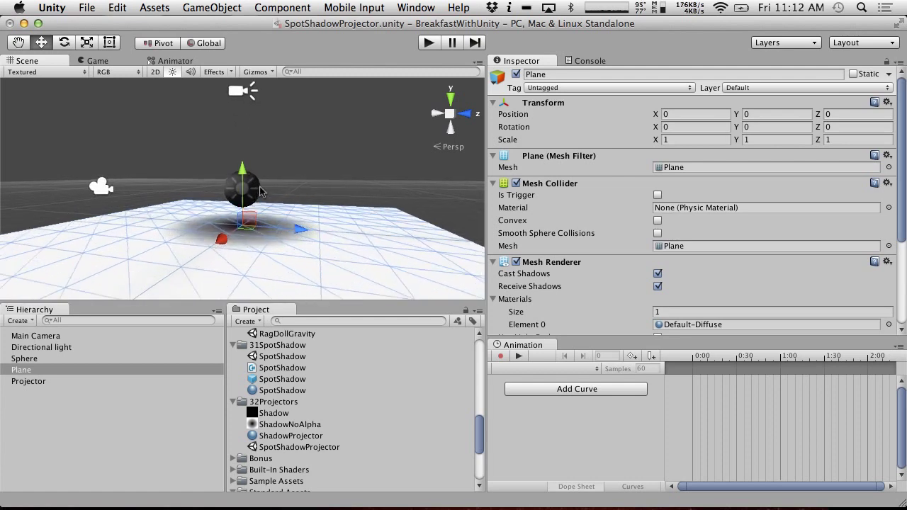
{"action": "scroll", "coordinate": [268, 179], "scroll_direction": "down", "scroll_amount": 5}
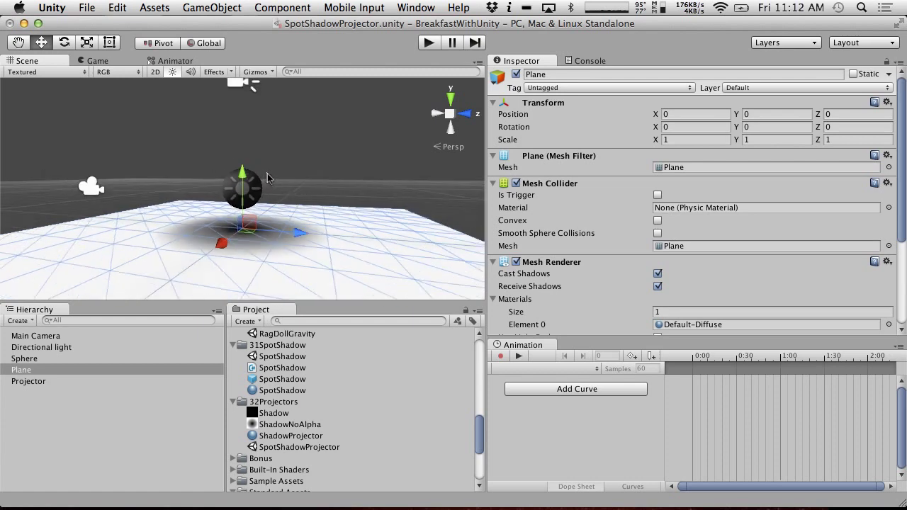
{"action": "left_click", "coordinate": [244, 86]}
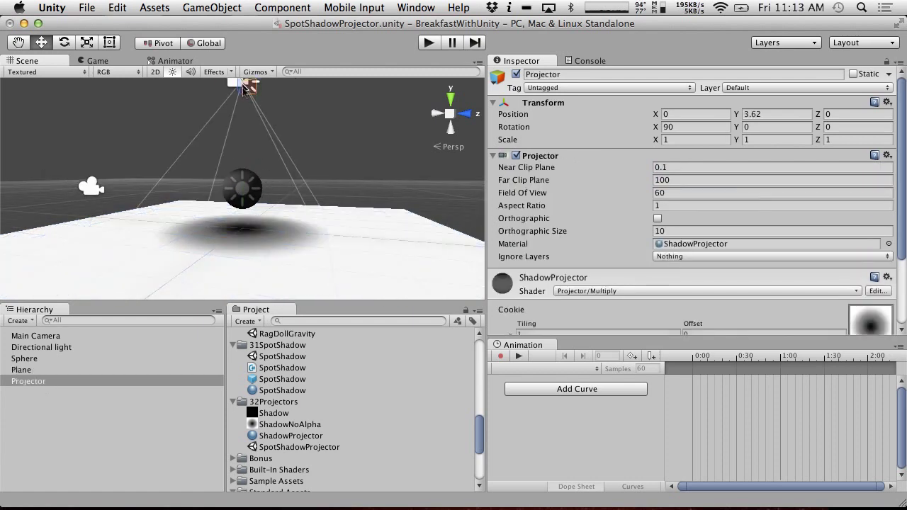
{"action": "left_click_drag", "start_coordinate": [245, 86], "coordinate": [243, 150]}
{"action": "left_click", "coordinate": [693, 182]}
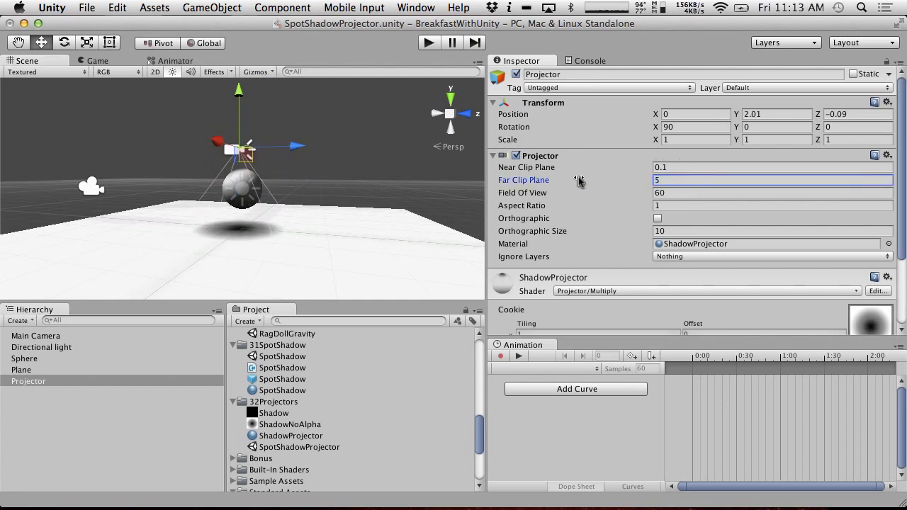
Raise the Projector to a Y position of about 4.29 to compare the shadow size, and bring it down to about 2.77.
{"action": "left_click_drag", "start_coordinate": [232, 113], "coordinate": [262, 49]}
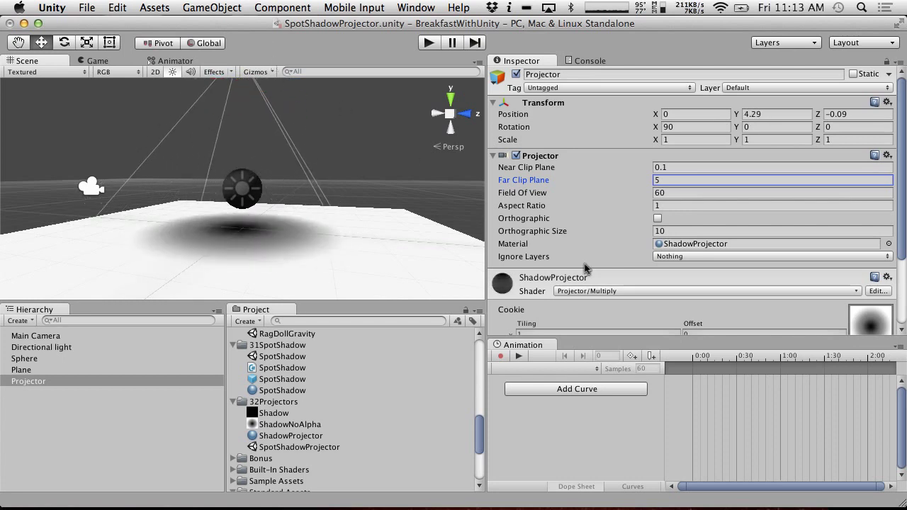
{"action": "scroll", "coordinate": [273, 116], "scroll_direction": "up", "scroll_amount": 2}
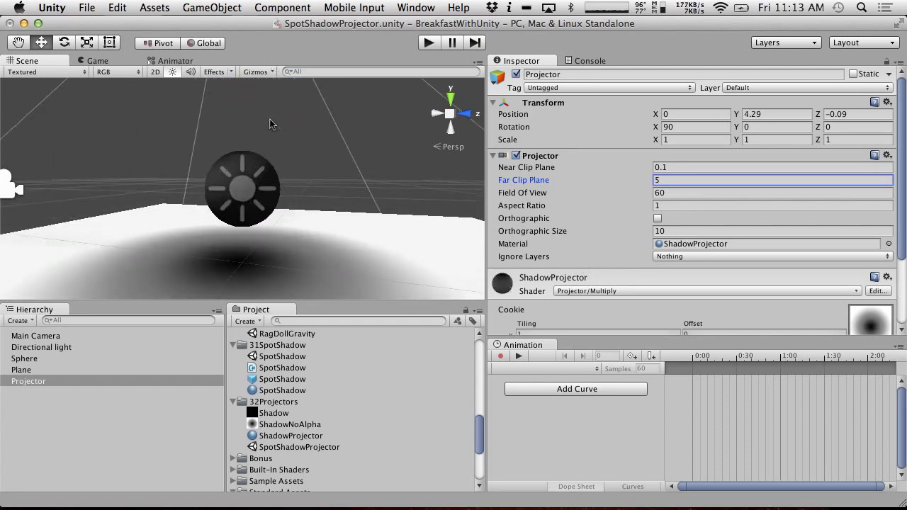
{"action": "scroll", "coordinate": [273, 116], "scroll_direction": "down", "scroll_amount": 5}
{"action": "left_click_drag", "start_coordinate": [242, 91], "coordinate": [243, 129]}
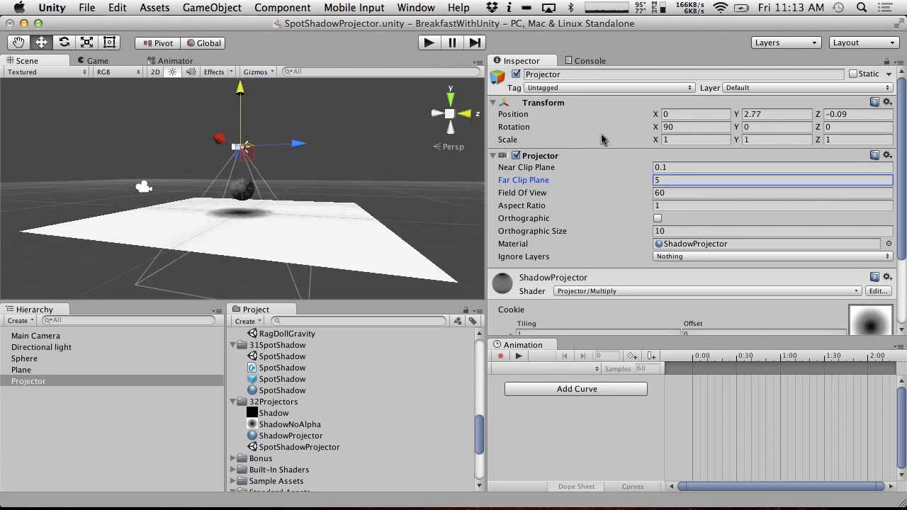
Tilt the Projector to an X rotation of about 45.6, examine the projection on the plane, and rotate it to about 100.2.
{"action": "left_click_drag", "start_coordinate": [659, 128], "coordinate": [132, 44]}
{"action": "scroll", "coordinate": [132, 197], "scroll_direction": "up", "scroll_amount": 4}
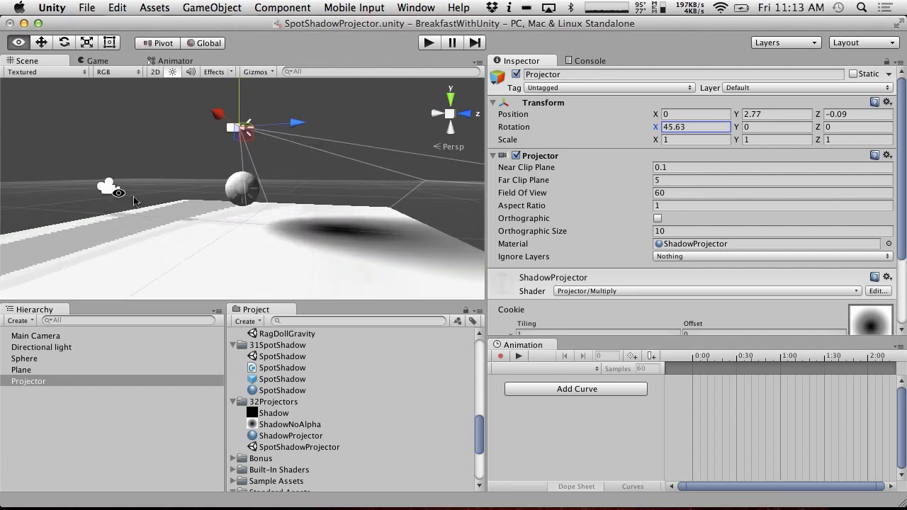
{"action": "left_click_drag", "start_coordinate": [133, 198], "coordinate": [340, 213], "text": "alt"}
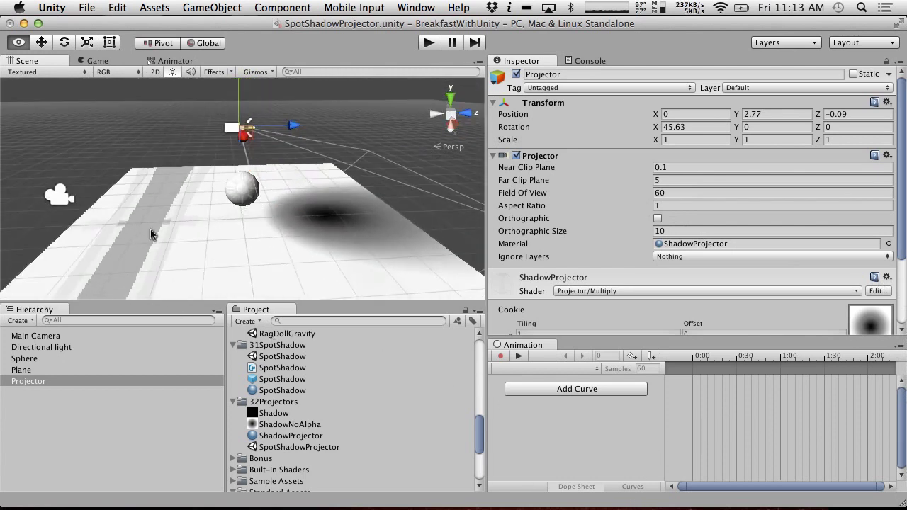
{"action": "left_click_drag", "start_coordinate": [646, 138], "coordinate": [656, 235]}
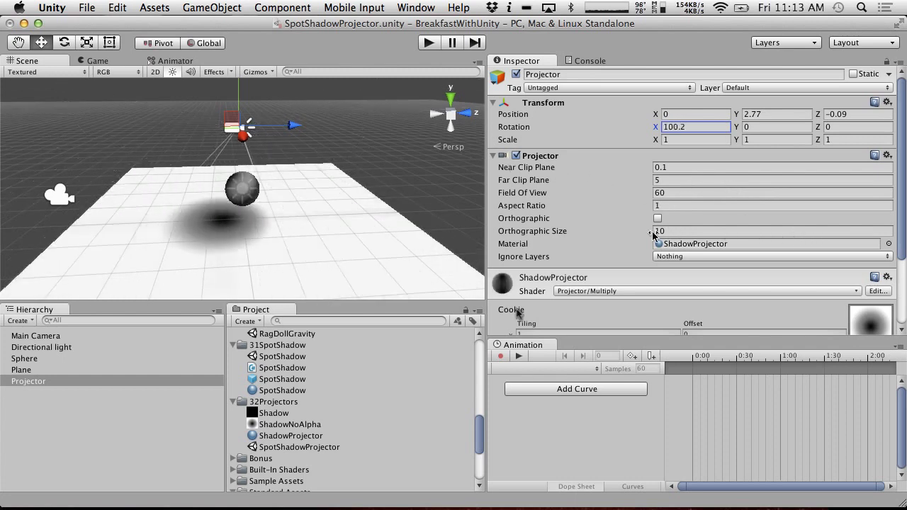
Switch to Pixelmator and create a new 256 by 256 pixel document at 72 pixels/inch.
{"action": "mouse_move", "coordinate": [407, 481]}
{"action": "key", "text": "alt+space"}
{"action": "type", "text": "pix"}
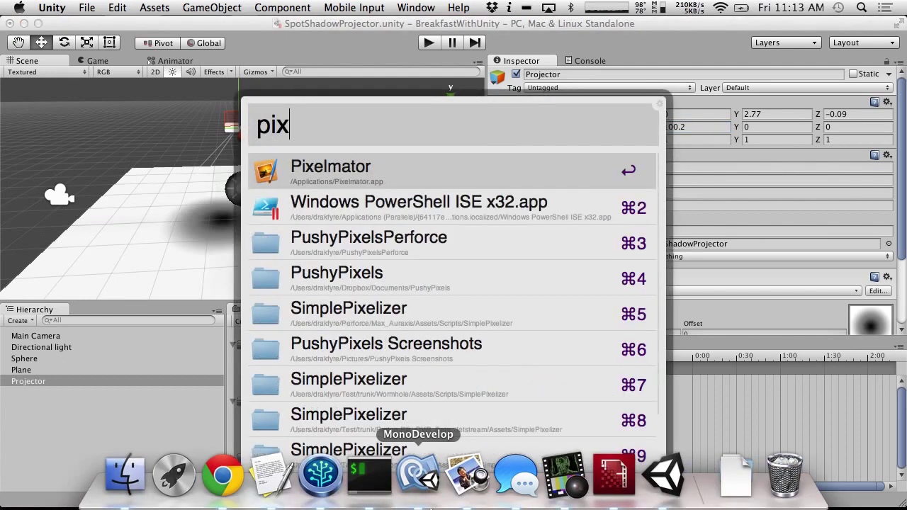
{"action": "key", "text": "Escape"}
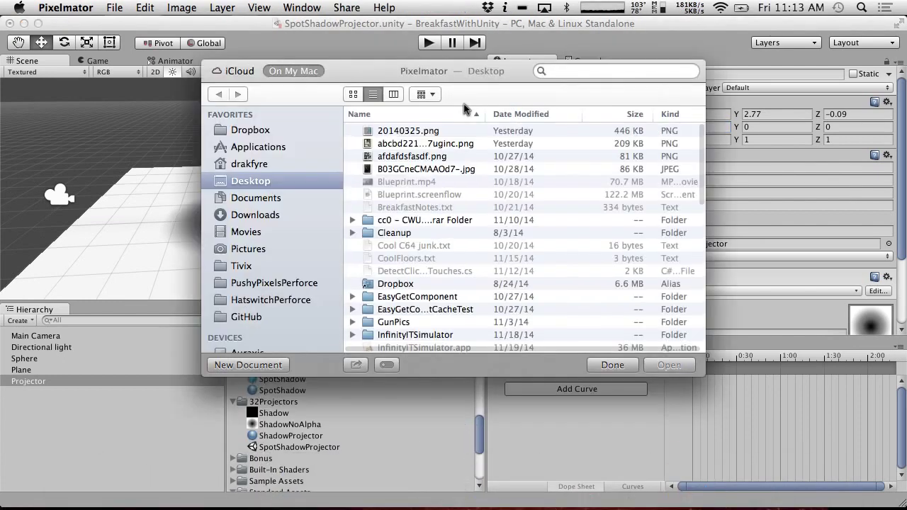
{"action": "left_click", "coordinate": [227, 365]}
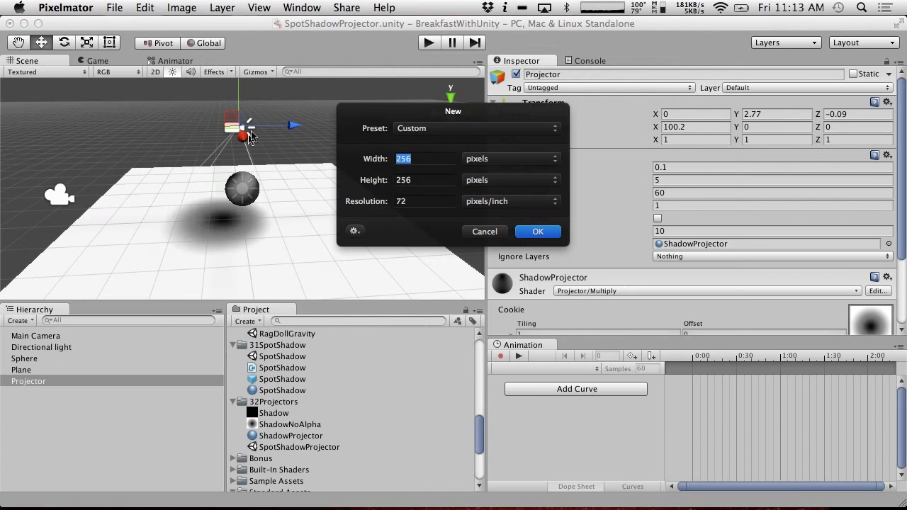
{"action": "left_click", "coordinate": [546, 231]}
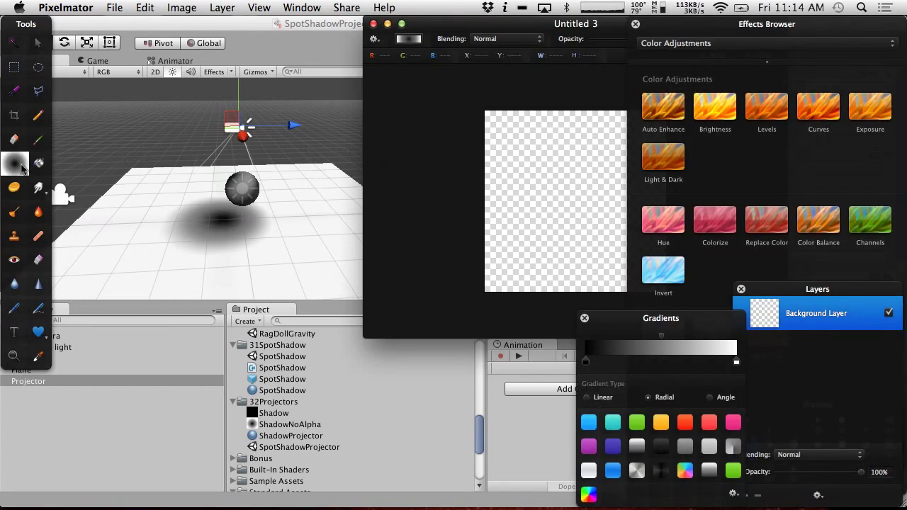
Try a radial gradient running from a white centre to black edges on the blank canvas, and undo it.
{"action": "left_click", "coordinate": [22, 167]}
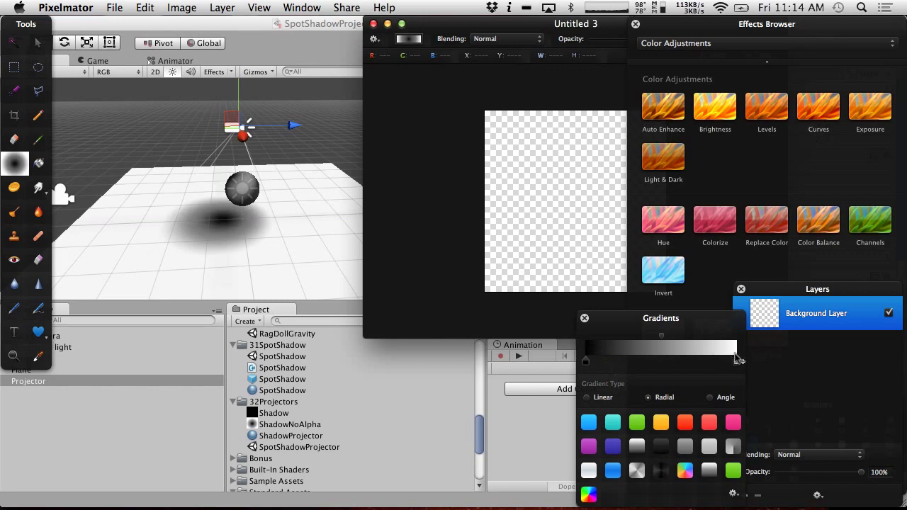
{"action": "double_click", "coordinate": [585, 362]}
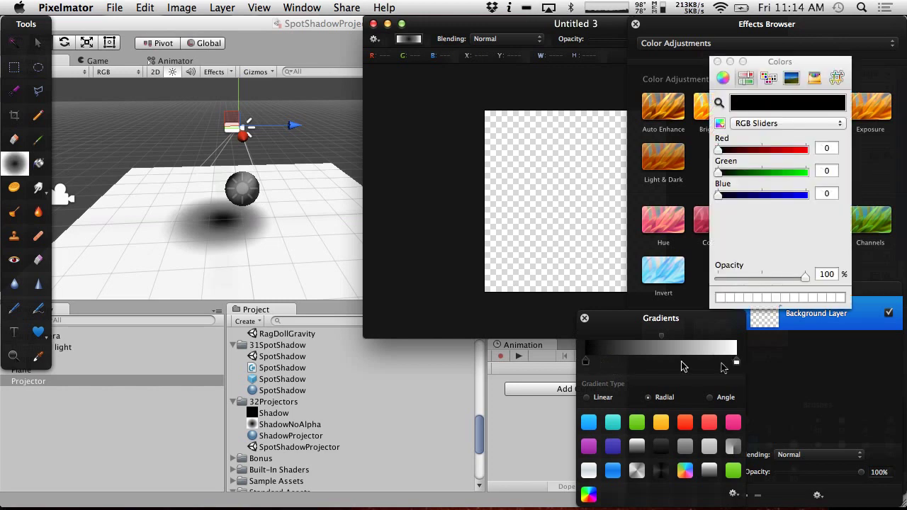
{"action": "left_click_drag", "start_coordinate": [737, 364], "coordinate": [658, 364]}
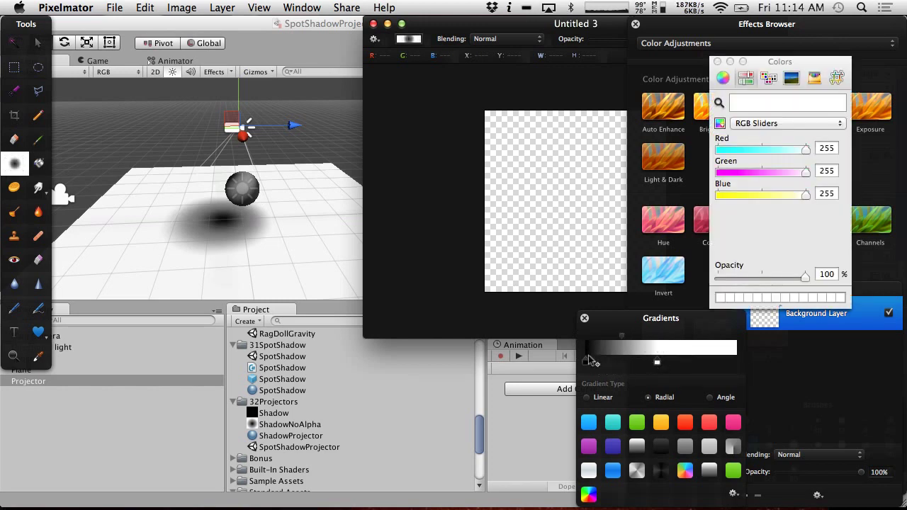
{"action": "left_click_drag", "start_coordinate": [588, 362], "coordinate": [747, 362]}
{"action": "left_click_drag", "start_coordinate": [657, 362], "coordinate": [585, 362]}
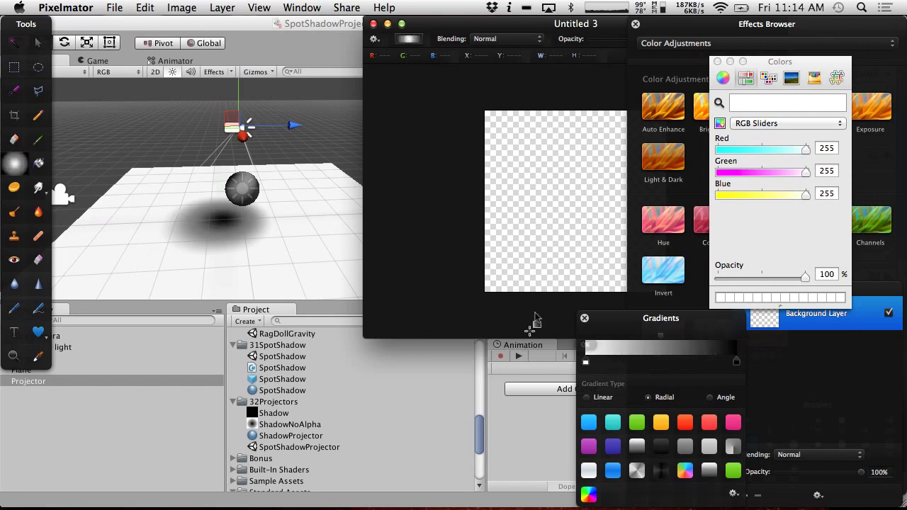
{"action": "left_click_drag", "start_coordinate": [528, 206], "coordinate": [636, 209]}
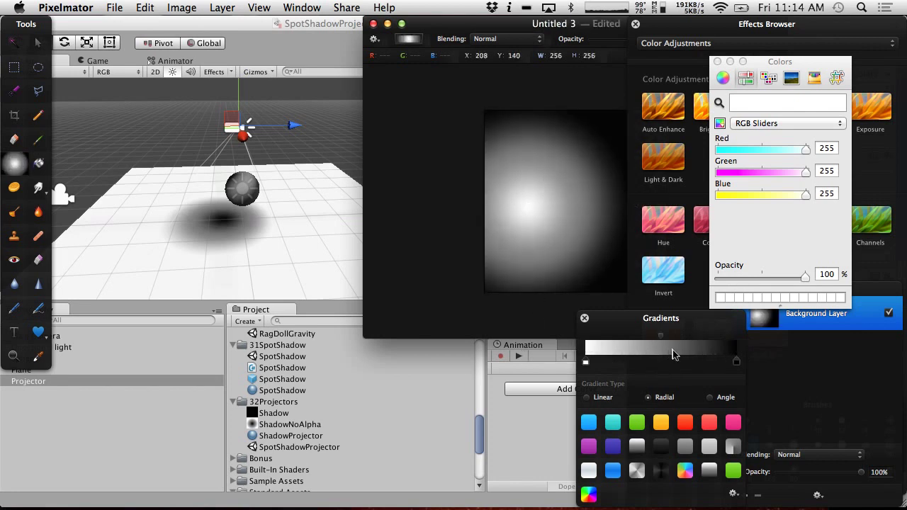
{"action": "key", "text": "super+z"}
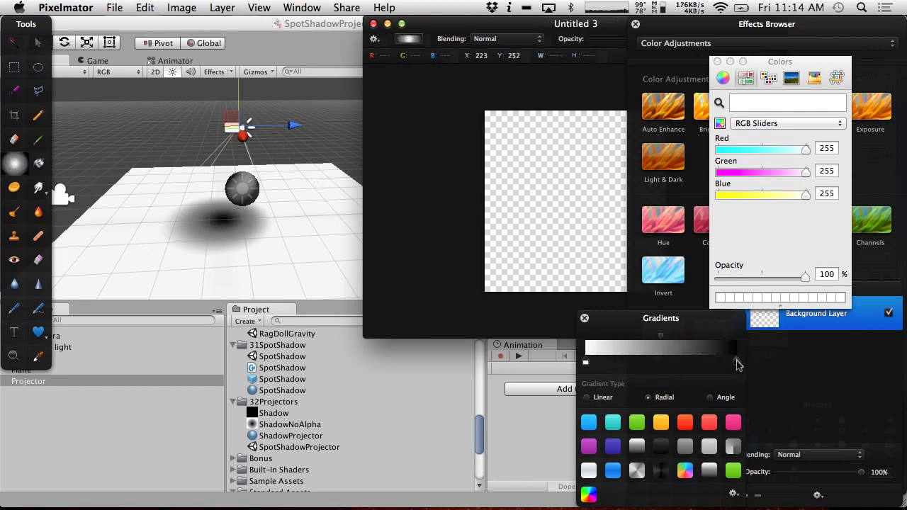
Flip the gradient stops to run from black to white, try the radial gradient on the canvas, and undo it.
{"action": "left_click_drag", "start_coordinate": [736, 362], "coordinate": [667, 362]}
{"action": "left_click_drag", "start_coordinate": [587, 362], "coordinate": [724, 361], "text": "alt"}
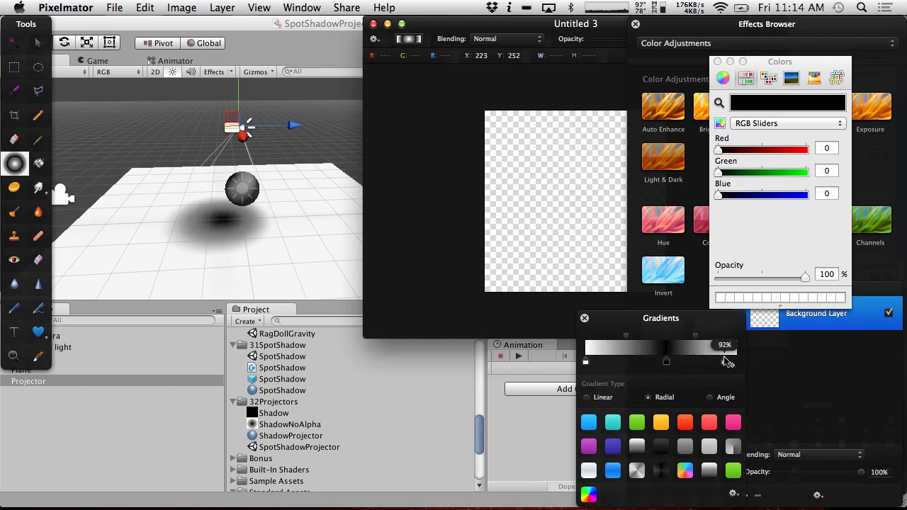
{"action": "left_click_drag", "start_coordinate": [586, 362], "coordinate": [590, 467]}
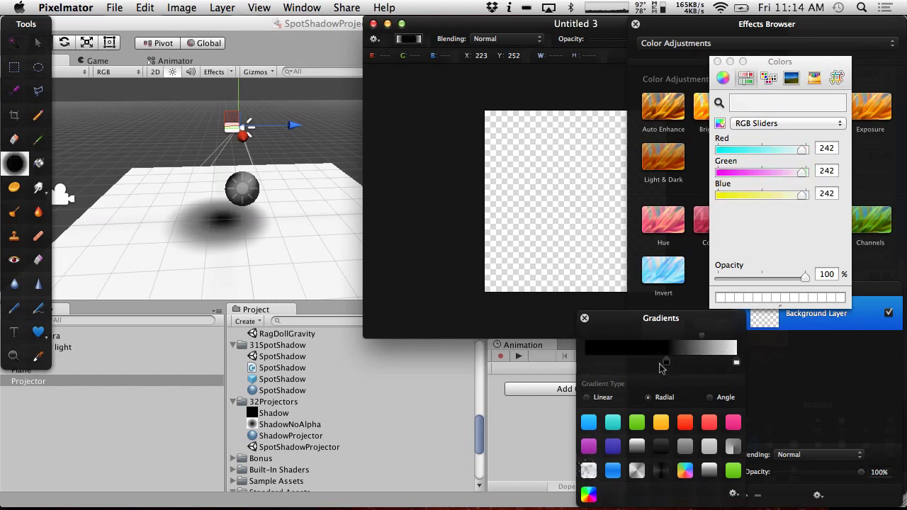
{"action": "left_click_drag", "start_coordinate": [664, 363], "coordinate": [585, 357]}
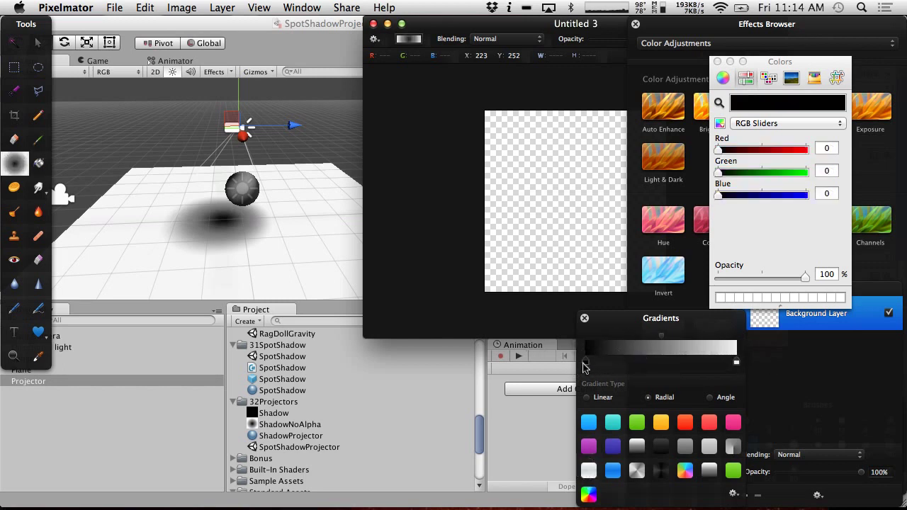
{"action": "left_click_drag", "start_coordinate": [560, 238], "coordinate": [607, 128]}
{"action": "key", "text": "cmd+z"}
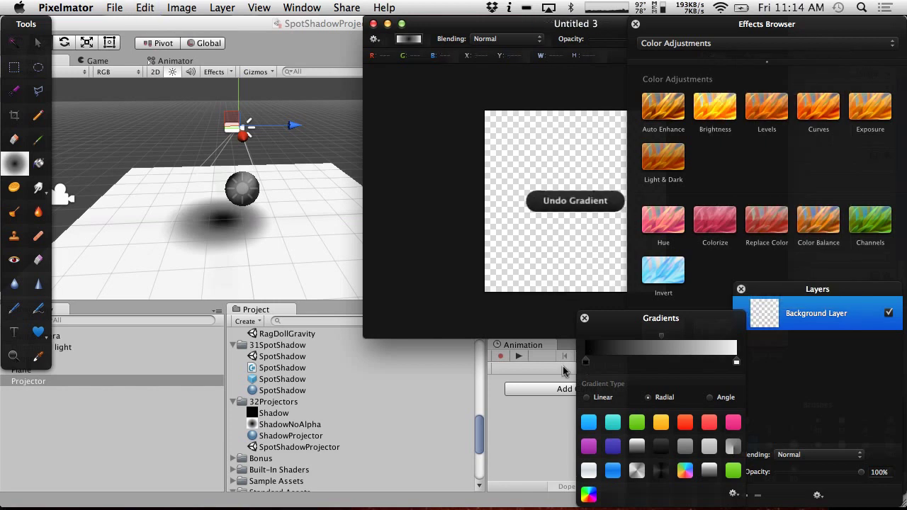
Change the gradient's black starting stop to white (RGB 255, 255, 255) with 0% opacity and close the colour picker.
{"action": "double_click", "coordinate": [586, 360]}
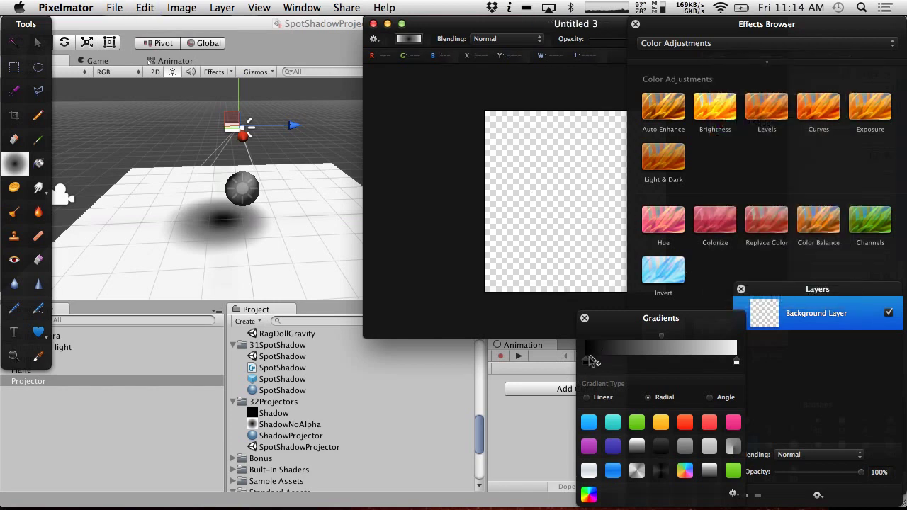
{"action": "double_click", "coordinate": [590, 359]}
{"action": "left_click_drag", "start_coordinate": [718, 150], "coordinate": [806, 150]}
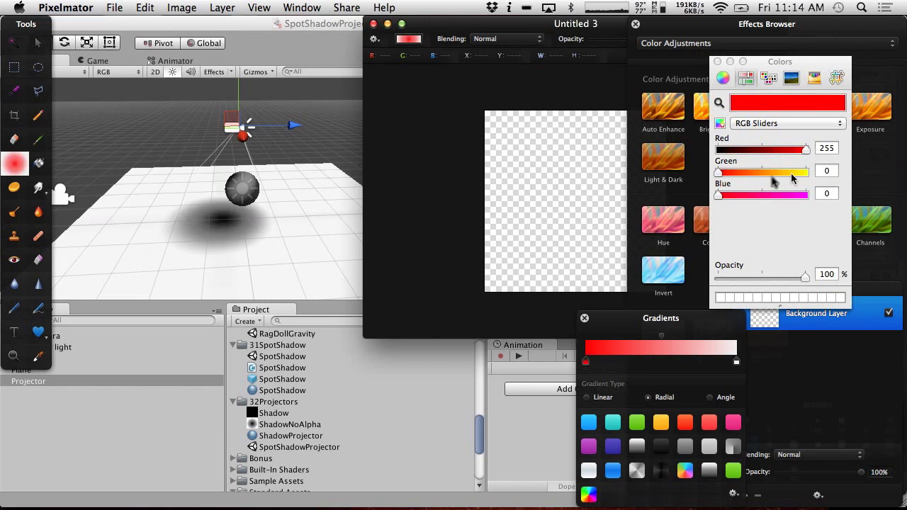
{"action": "left_click_drag", "start_coordinate": [718, 172], "coordinate": [880, 178]}
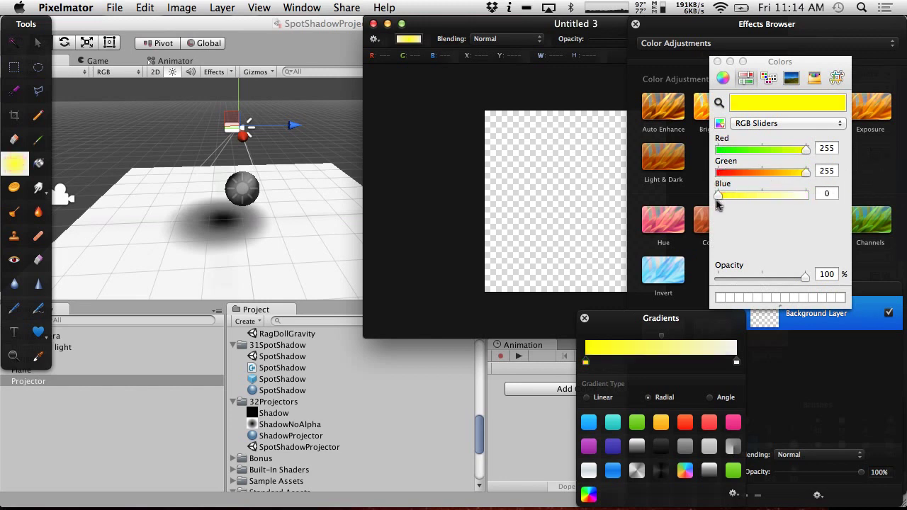
{"action": "left_click_drag", "start_coordinate": [718, 199], "coordinate": [839, 250]}
{"action": "left_click_drag", "start_coordinate": [809, 275], "coordinate": [615, 227]}
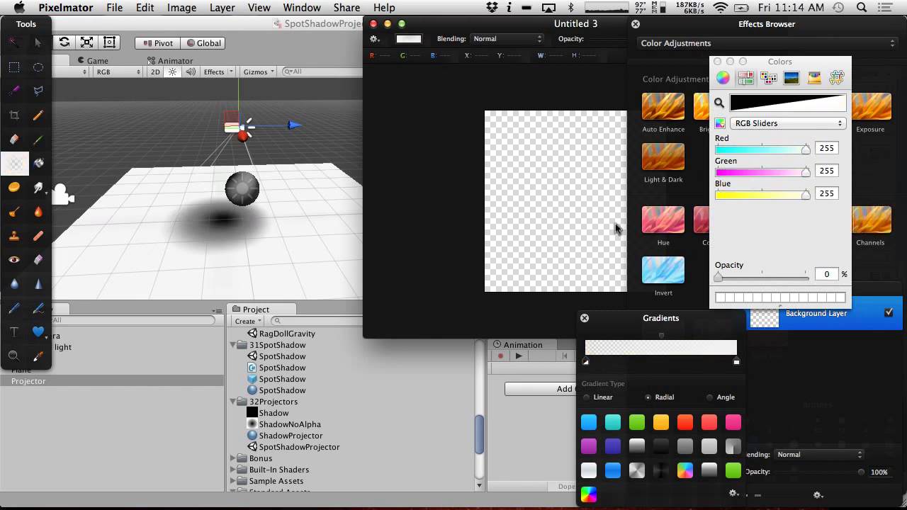
{"action": "left_click", "coordinate": [718, 62]}
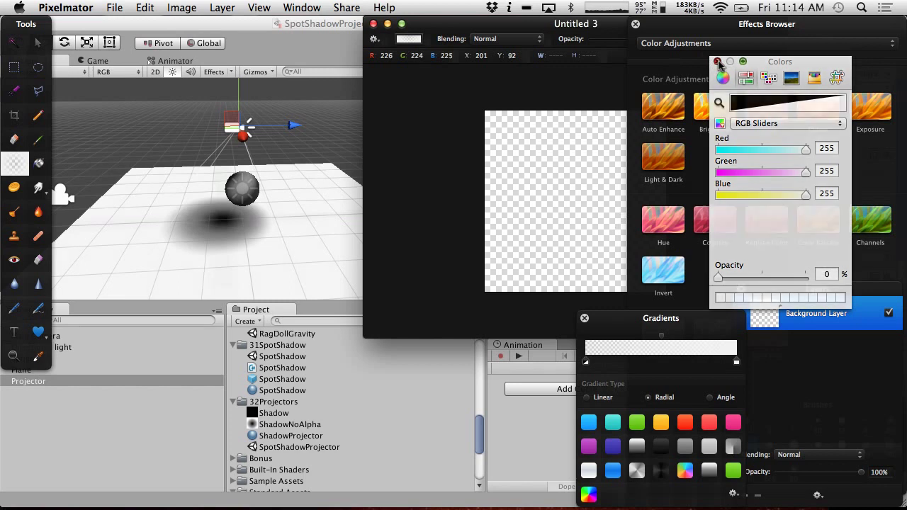
Paint the radial gradient from the canvas centre to its edge and save a PNG copy as ShadowAlphaType2 on the Desktop.
{"action": "left_click_drag", "start_coordinate": [473, 29], "coordinate": [313, 43]}
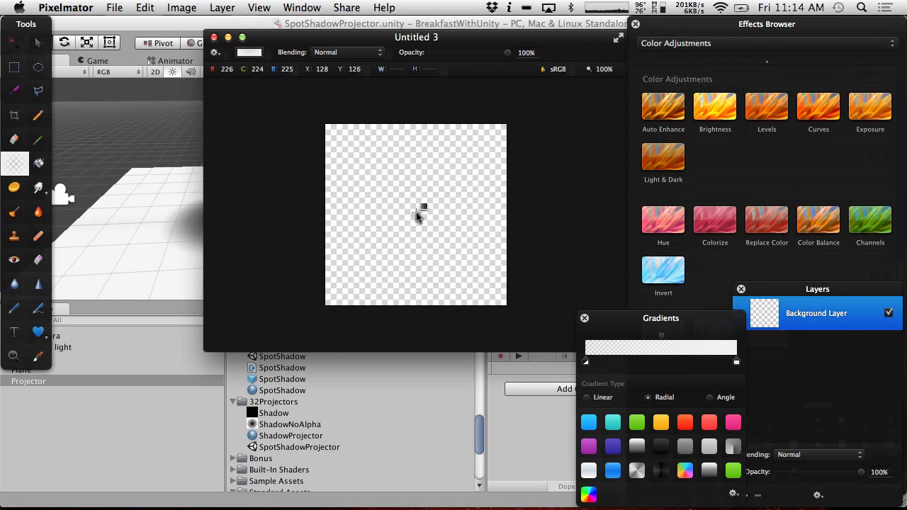
{"action": "left_click_drag", "start_coordinate": [416, 214], "coordinate": [508, 216]}
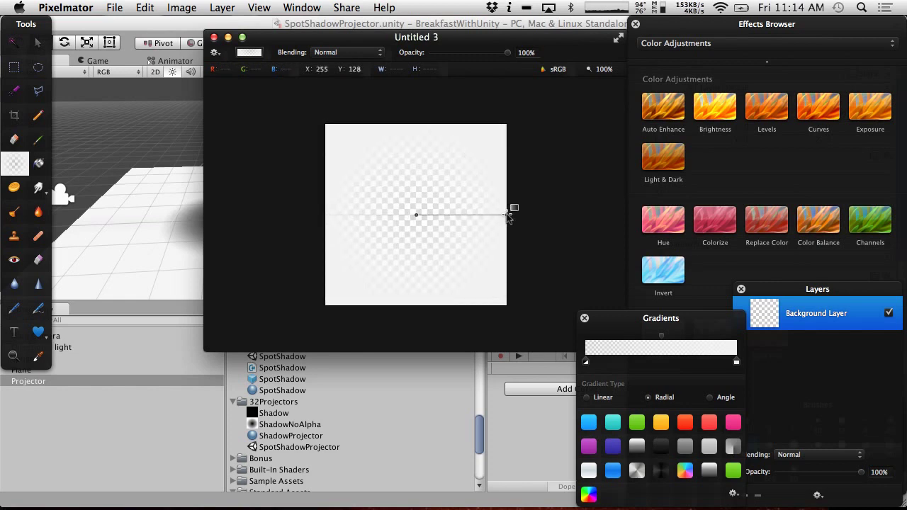
{"action": "left_click", "coordinate": [108, 7]}
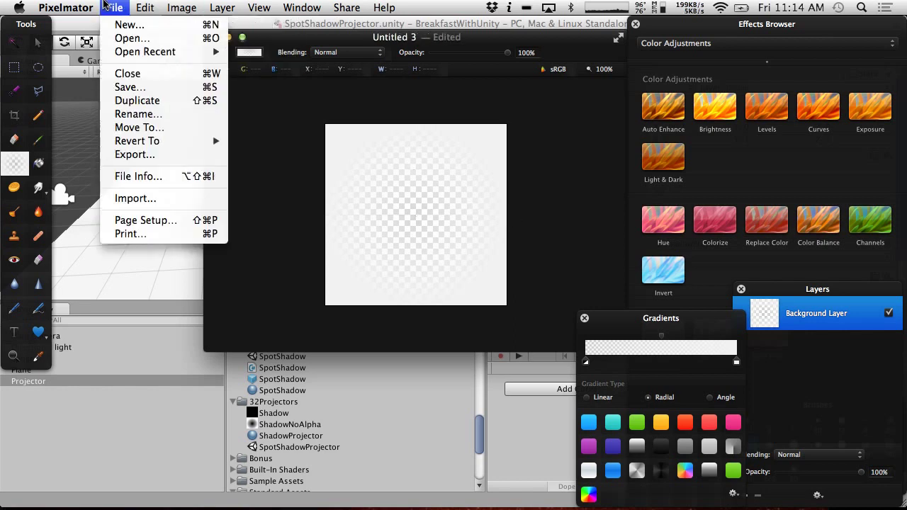
{"action": "left_click", "coordinate": [141, 87]}
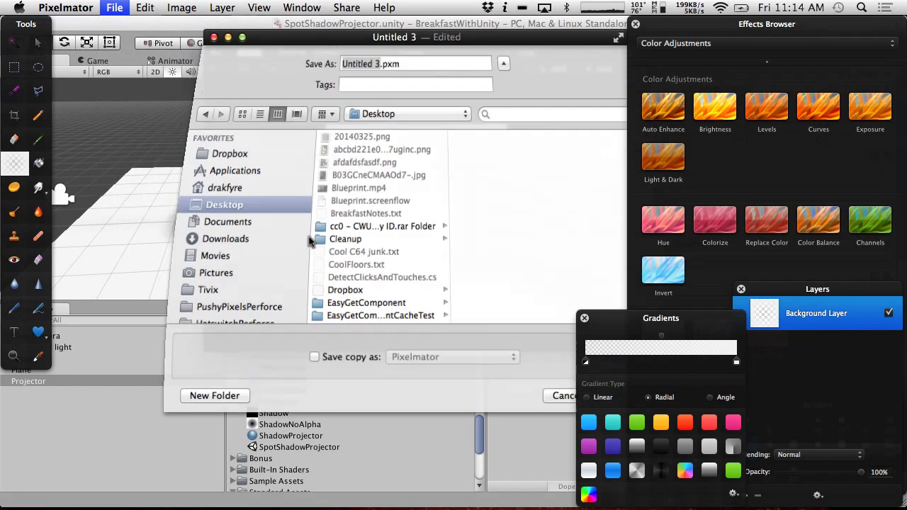
{"action": "left_click", "coordinate": [340, 362]}
{"action": "left_click", "coordinate": [414, 363]}
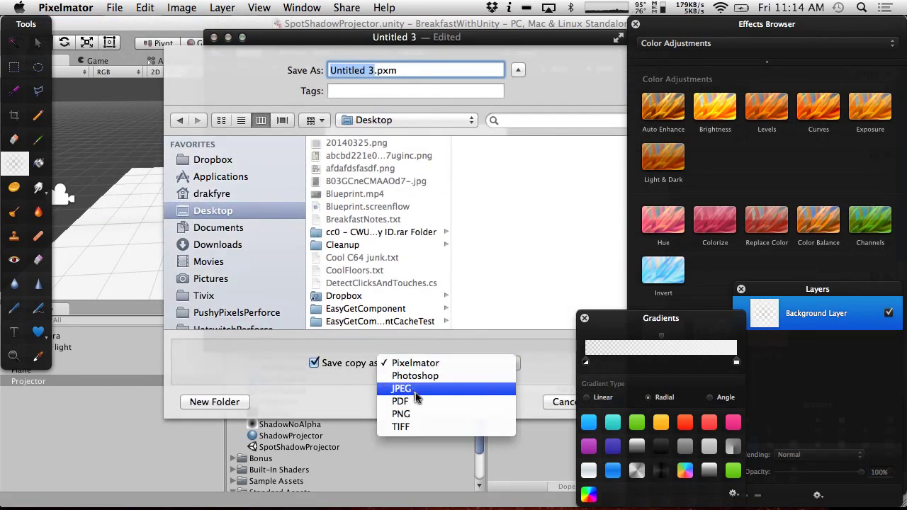
{"action": "left_click", "coordinate": [421, 415]}
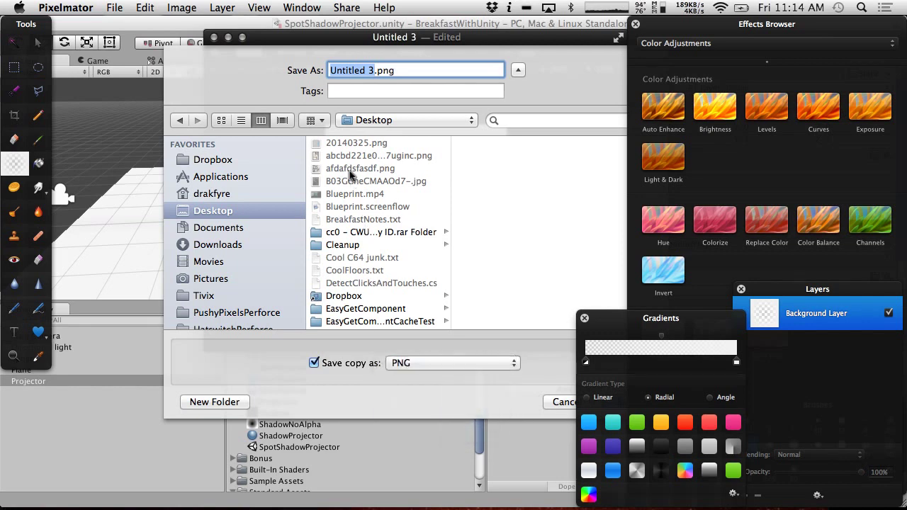
{"action": "type", "text": "ShadowAlphaType2"}
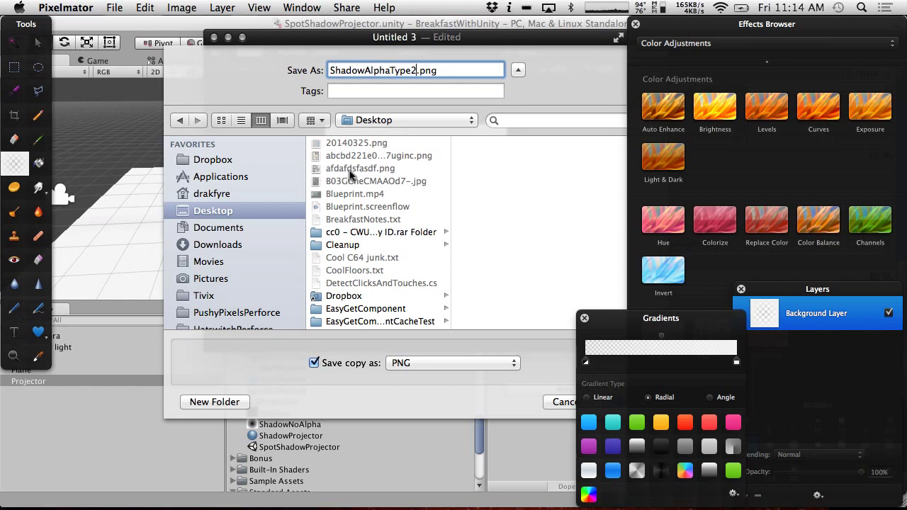
{"action": "key", "text": "Return"}
Import ShadowAlphaType2.png from the desktop into Unity's 32Projectors folder and select the imported texture.
{"action": "key", "text": "F11"}
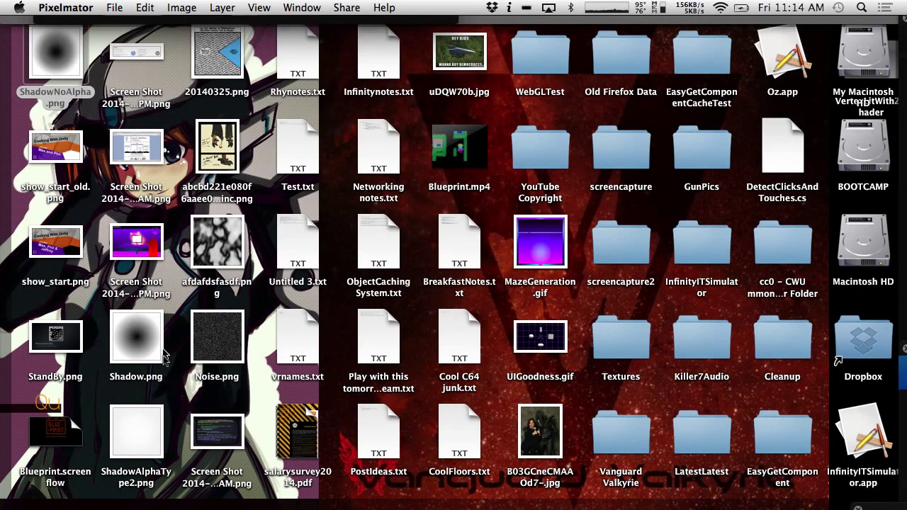
{"action": "left_click_drag", "start_coordinate": [142, 454], "coordinate": [287, 423]}
{"action": "key", "text": "F11"}
{"action": "left_click", "coordinate": [287, 423]}
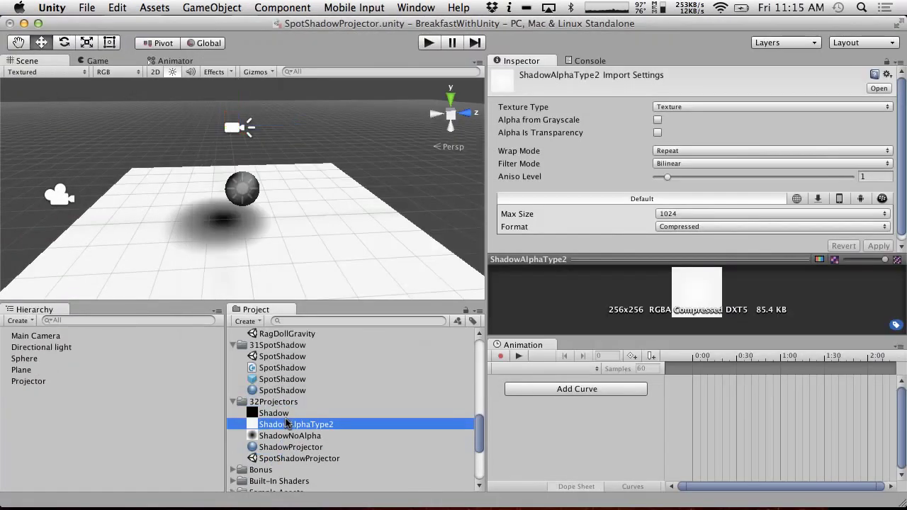
Try the ShadowAlphaType2 texture as the ShadowProjector material's Cookie and inspect the projection on the plane.
{"action": "left_click", "coordinate": [280, 447]}
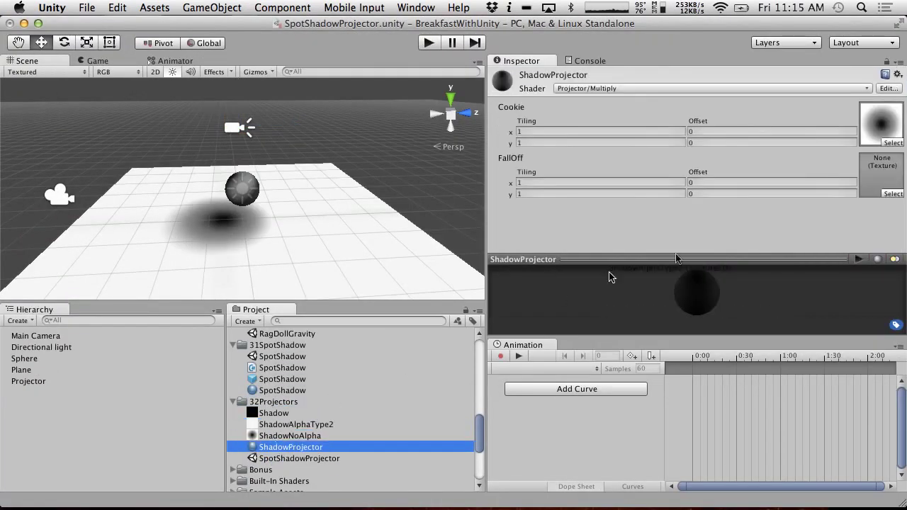
{"action": "left_click_drag", "start_coordinate": [676, 258], "coordinate": [890, 124]}
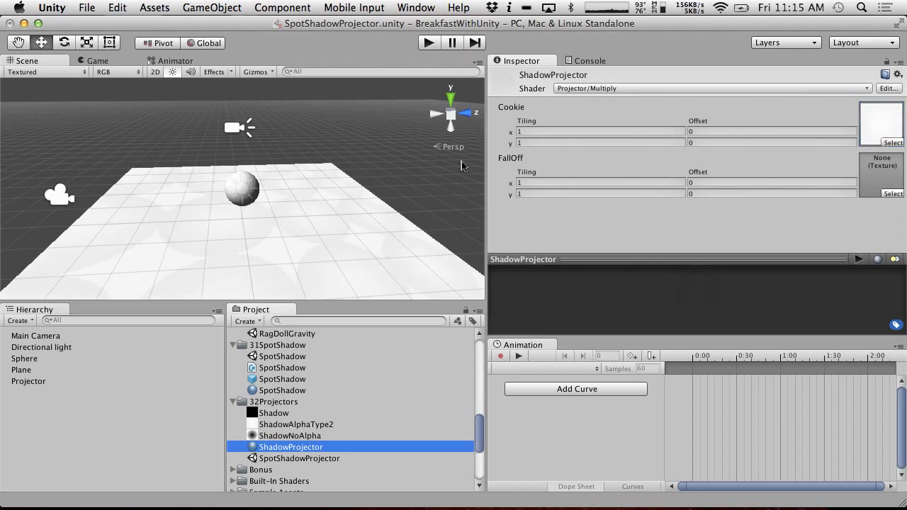
{"action": "scroll", "coordinate": [461, 161], "scroll_direction": "up", "scroll_amount": 3}
{"action": "scroll", "coordinate": [461, 161], "scroll_direction": "down", "scroll_amount": 3}
{"action": "scroll", "coordinate": [461, 161], "scroll_direction": "down", "scroll_amount": 3}
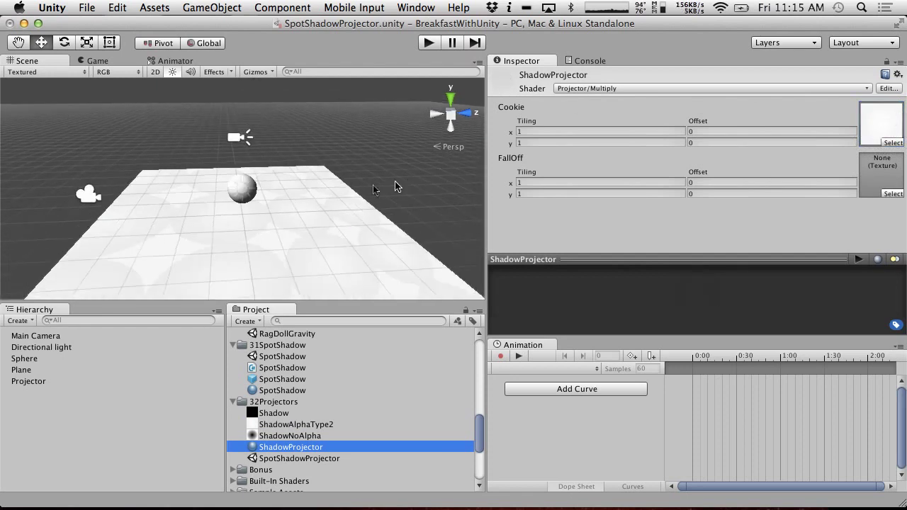
{"action": "left_click_drag", "start_coordinate": [273, 143], "coordinate": [314, 218], "text": "alt"}
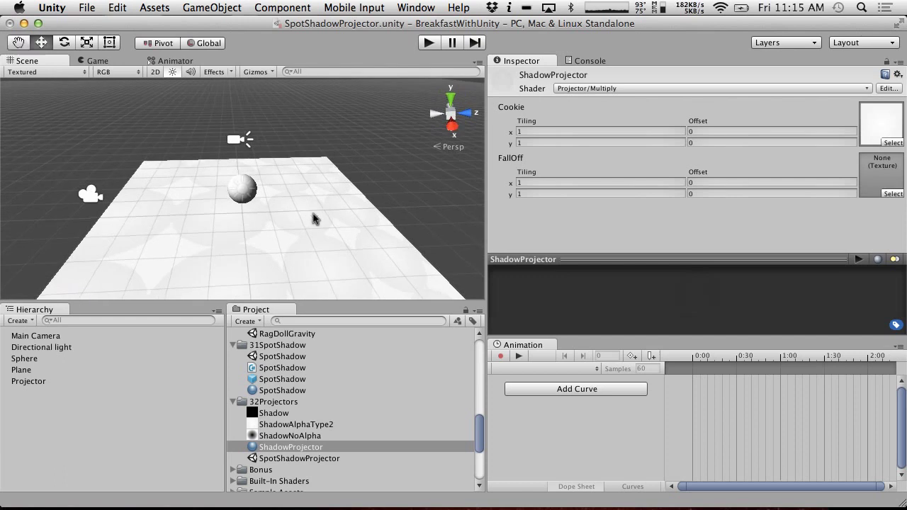
Compare the import settings of ShadowAlphaType2 and ShadowNoAlpha, and assign ShadowNoAlpha back as the ShadowProjector material's Cookie.
{"action": "left_click", "coordinate": [285, 425]}
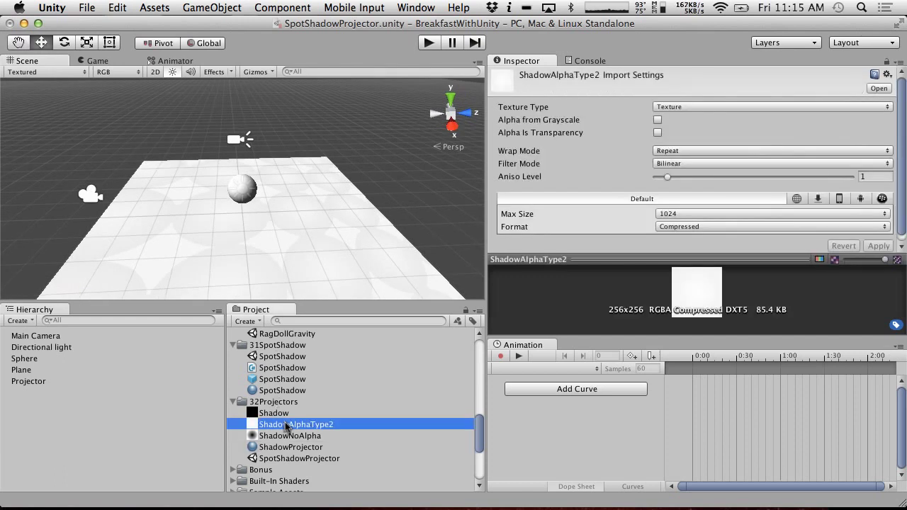
{"action": "left_click", "coordinate": [287, 437]}
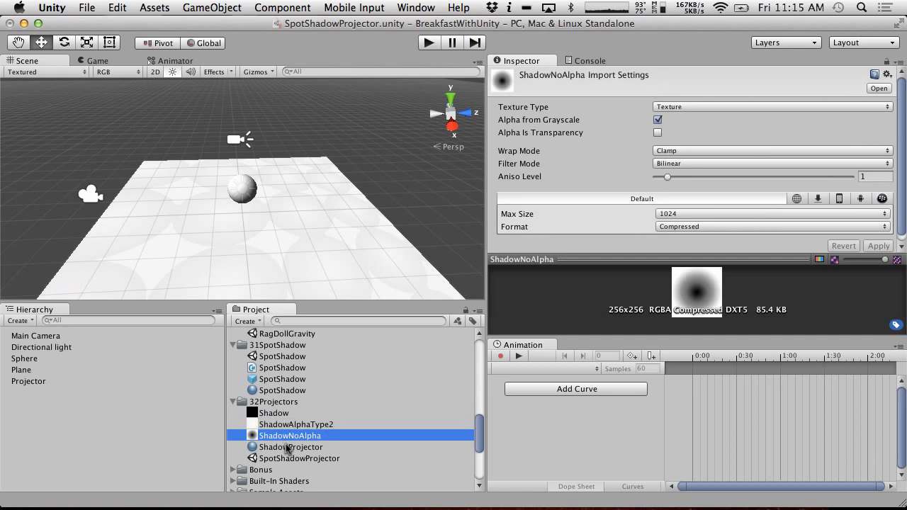
{"action": "left_click", "coordinate": [287, 446]}
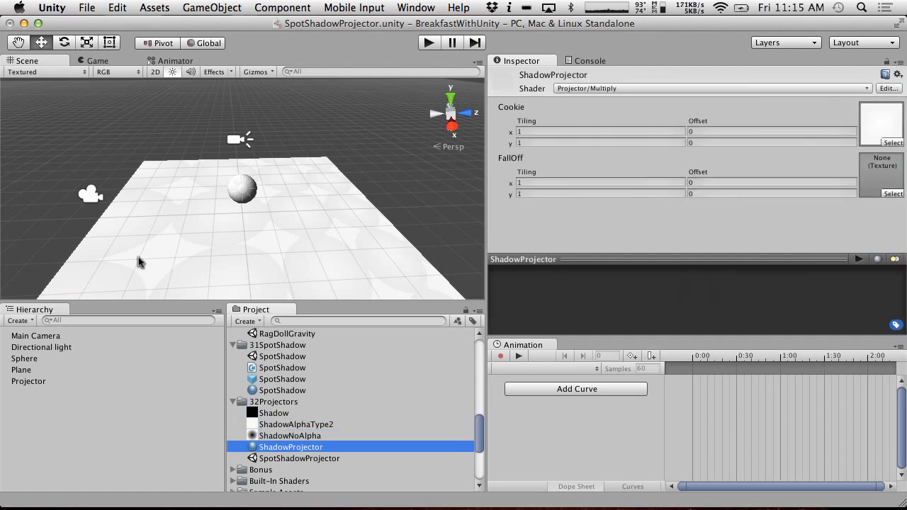
{"action": "left_click", "coordinate": [296, 436]}
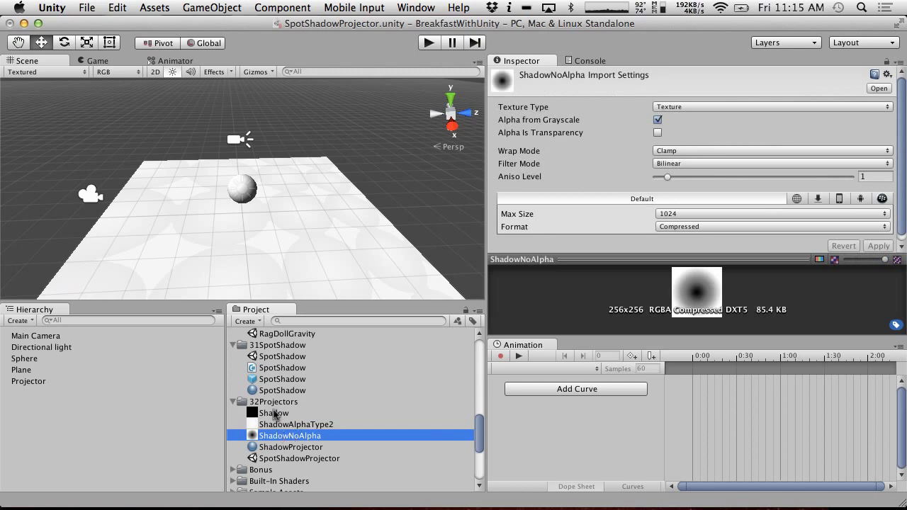
{"action": "left_click", "coordinate": [269, 446]}
{"action": "left_click_drag", "start_coordinate": [280, 436], "coordinate": [881, 124]}
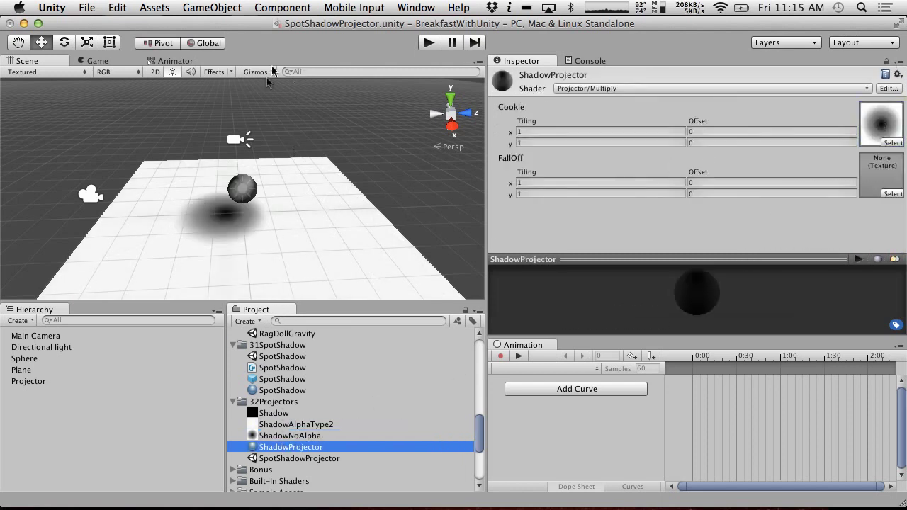
Tilt the Projector object to an X rotation of 48.4, and apply the Truecolor format to the ShadowNoAlpha texture.
{"action": "left_click", "coordinate": [241, 139]}
{"action": "left_click_drag", "start_coordinate": [655, 127], "coordinate": [488, 96]}
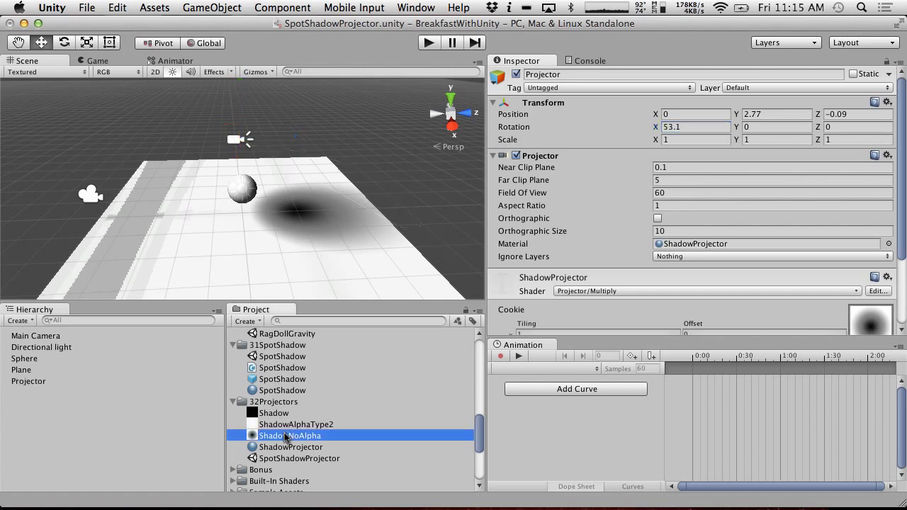
{"action": "left_click", "coordinate": [288, 434]}
{"action": "left_click", "coordinate": [701, 226]}
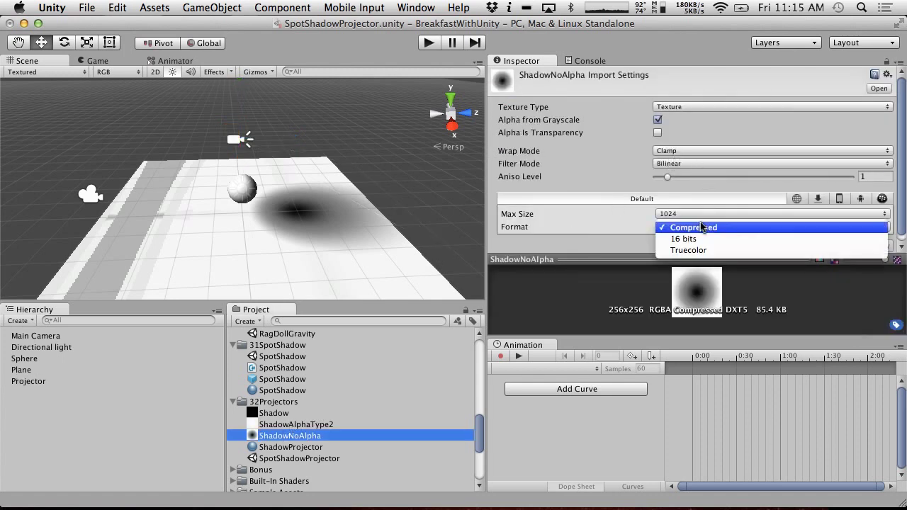
{"action": "left_click", "coordinate": [694, 251]}
{"action": "left_click", "coordinate": [878, 245]}
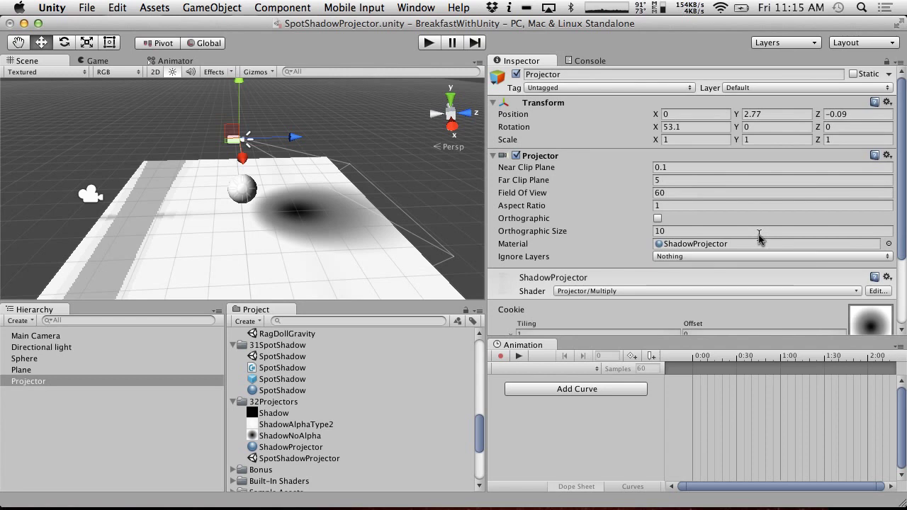
{"action": "left_click_drag", "start_coordinate": [656, 127], "coordinate": [553, 127]}
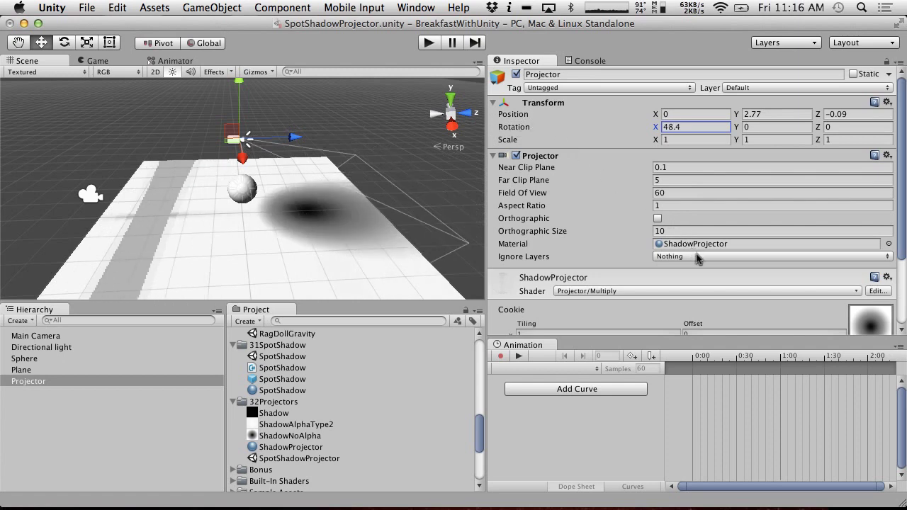
Try a Far Clip Plane of 100 on the Projector and restore it to 5.
{"action": "left_click", "coordinate": [676, 193]}
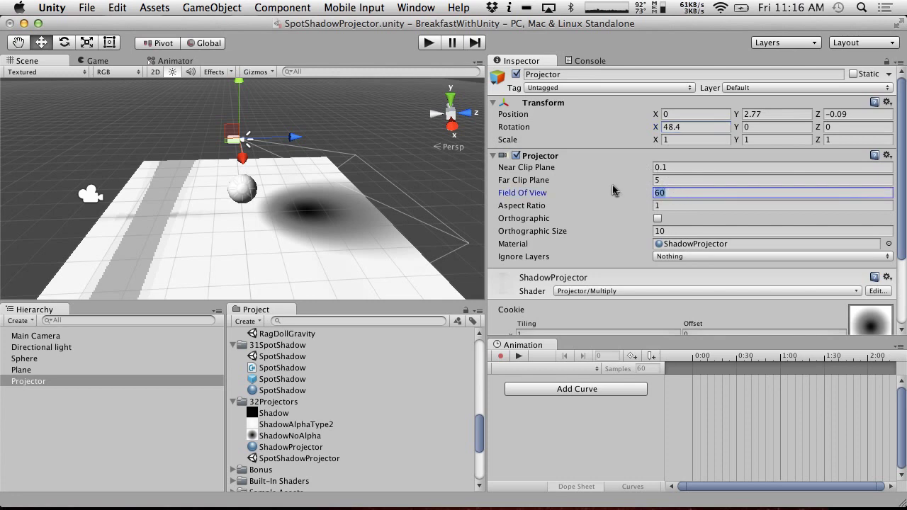
{"action": "left_click", "coordinate": [679, 181]}
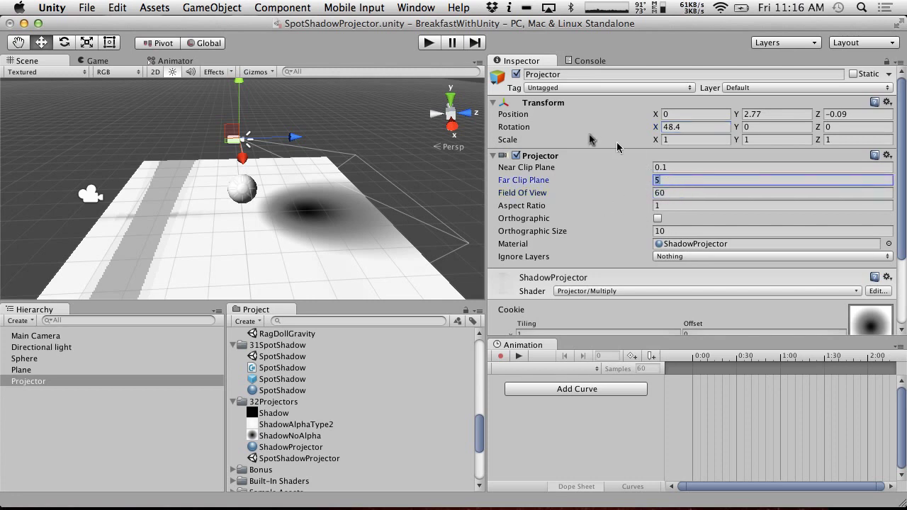
{"action": "type", "text": "100"}
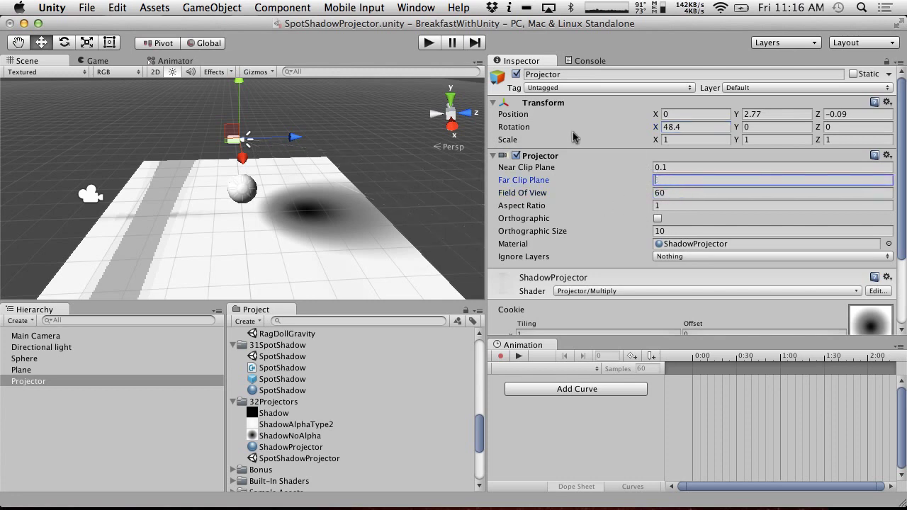
{"action": "key", "text": "BackSpace"}
{"action": "key", "text": "BackSpace"}
{"action": "key", "text": "BackSpace"}
{"action": "type", "text": "5"}
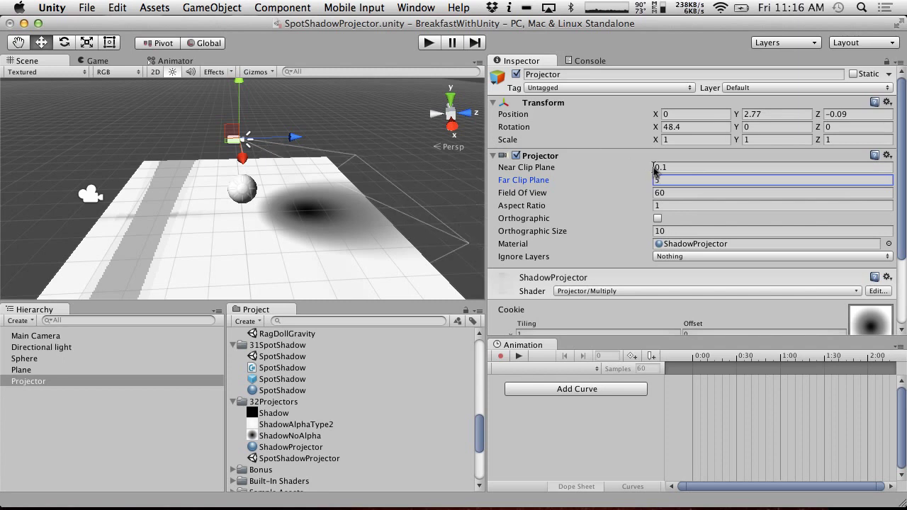
Switch the Projector's Orthographic option on and off twice to compare both projection modes.
{"action": "left_click", "coordinate": [657, 219]}
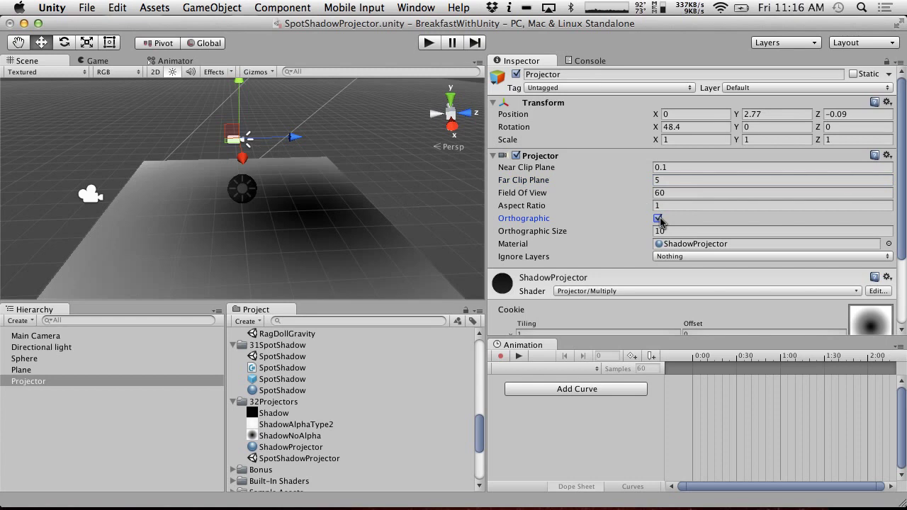
{"action": "left_click", "coordinate": [657, 219]}
{"action": "left_click", "coordinate": [657, 219]}
{"action": "left_click", "coordinate": [658, 219]}
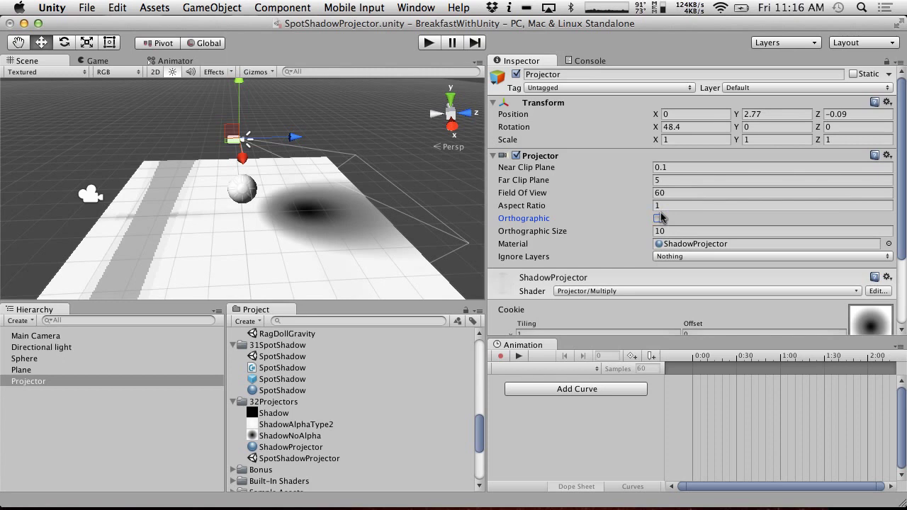
With Orthographic enabled, try a Field Of View of 20.4 and set the Orthographic Size to 4.4, finishing with Orthographic disabled.
{"action": "left_click", "coordinate": [658, 218]}
{"action": "left_click_drag", "start_coordinate": [634, 195], "coordinate": [512, 193]}
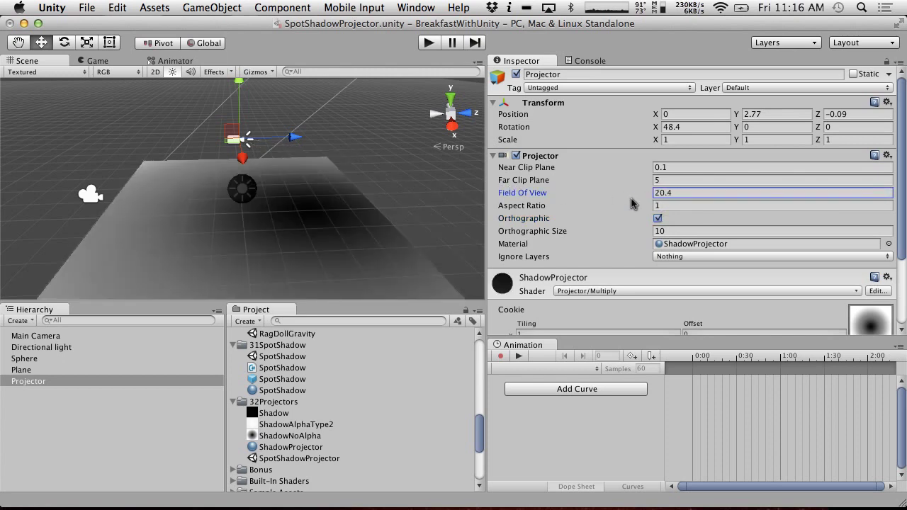
{"action": "left_click_drag", "start_coordinate": [644, 230], "coordinate": [614, 228]}
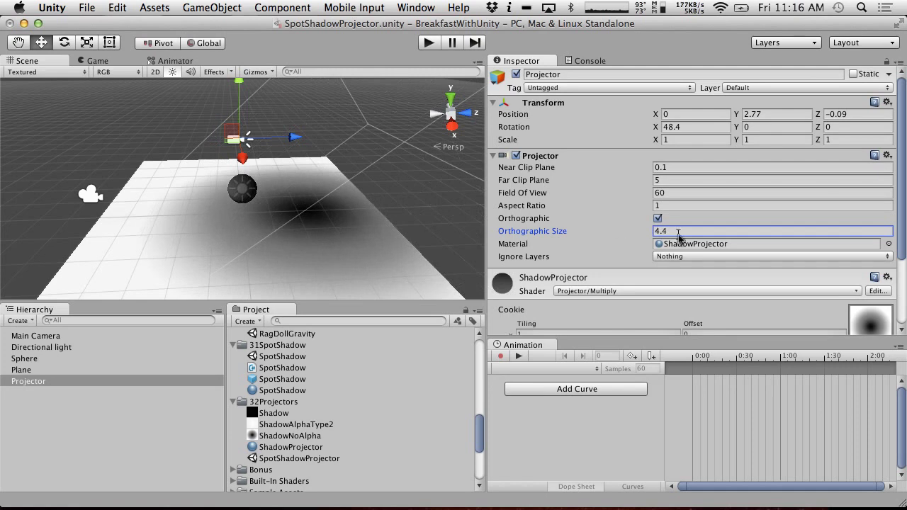
{"action": "left_click", "coordinate": [658, 219]}
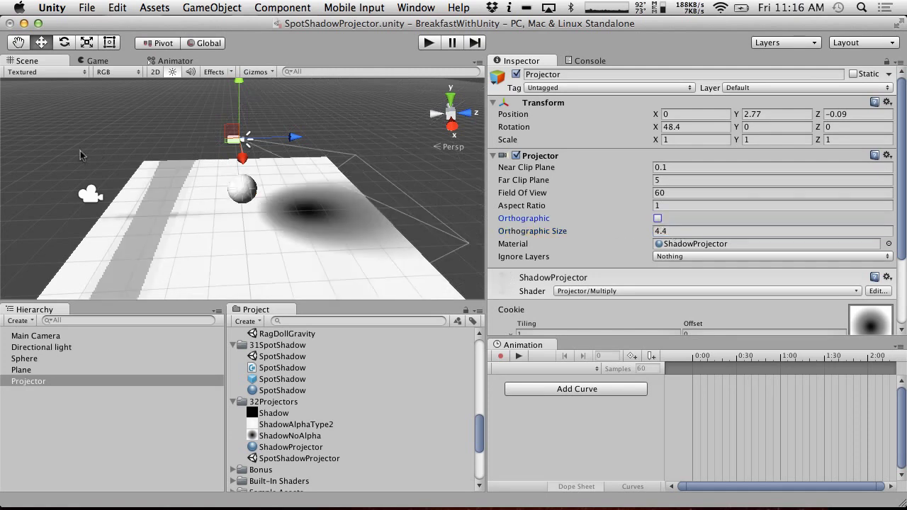
Select the ShadowAlphaType2 texture, switch to Pixelmator, and undo the radial gradient painted on the canvas.
{"action": "left_click", "coordinate": [287, 425]}
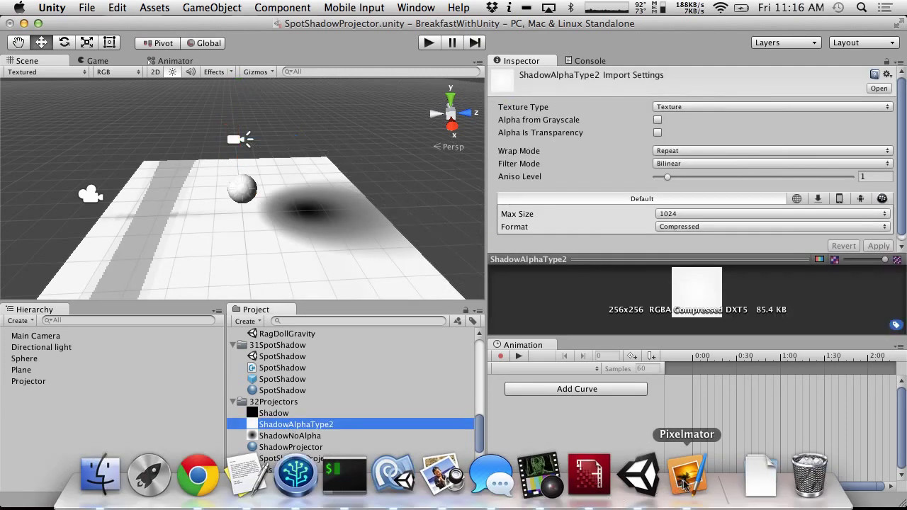
{"action": "left_click", "coordinate": [850, 496]}
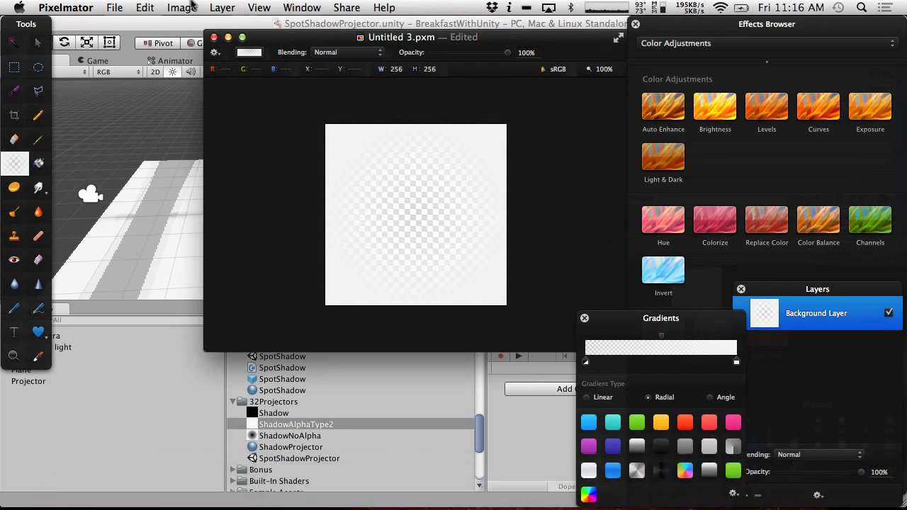
{"action": "key", "text": "super+z"}
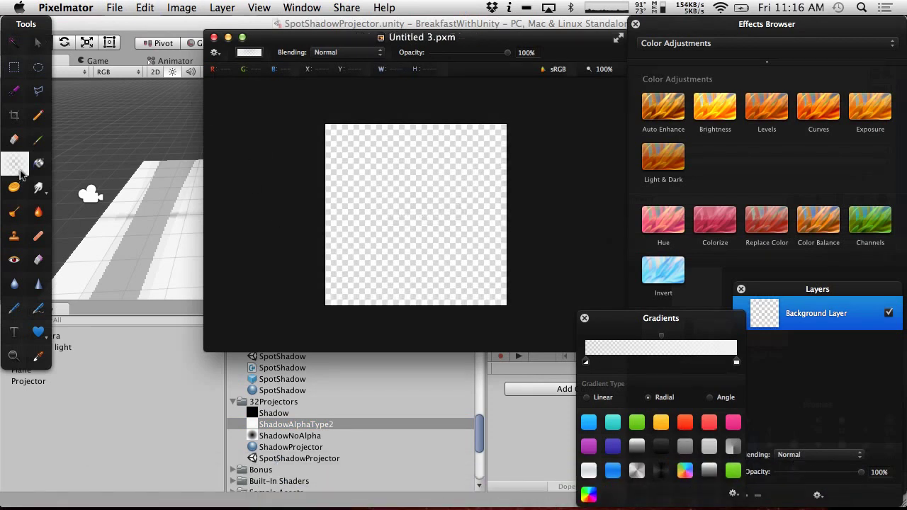
Set the gradient's starting colour stop to black (RGB 0, 0, 0) at 0% opacity.
{"action": "left_click", "coordinate": [584, 362]}
{"action": "left_click", "coordinate": [584, 362]}
{"action": "left_click", "coordinate": [584, 362]}
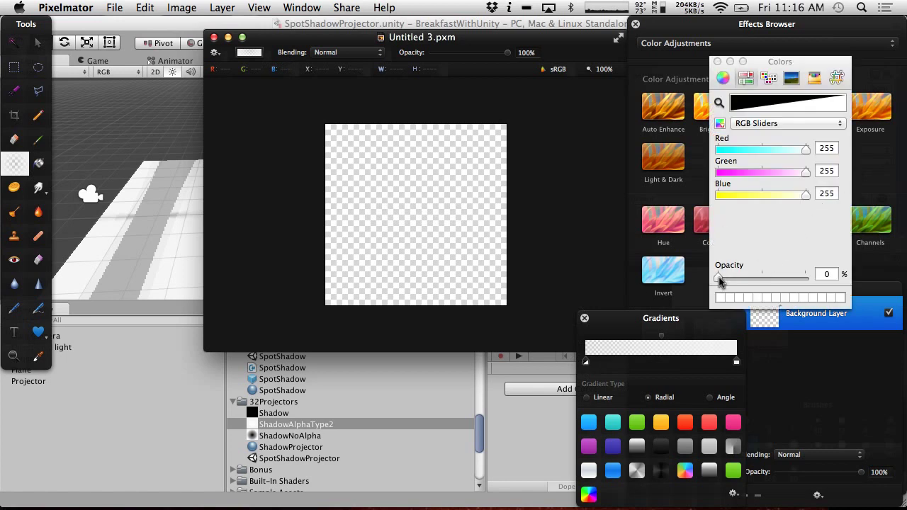
{"action": "left_click_drag", "start_coordinate": [805, 150], "coordinate": [712, 150]}
{"action": "left_click_drag", "start_coordinate": [806, 172], "coordinate": [716, 174]}
{"action": "left_click_drag", "start_coordinate": [805, 195], "coordinate": [716, 196]}
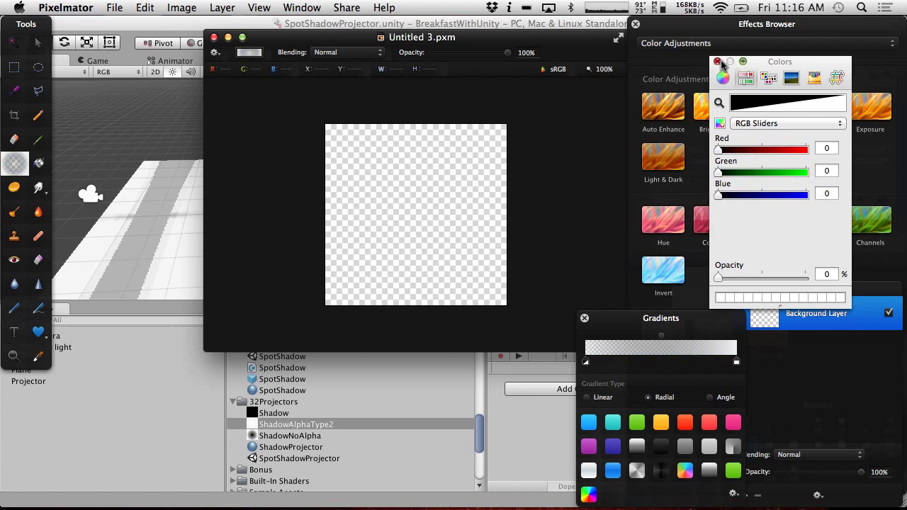
{"action": "left_click", "coordinate": [717, 62]}
Set the gradient's ending colour stop to black (RGB 0, 0, 0) at 100% opacity.
{"action": "double_click", "coordinate": [735, 362]}
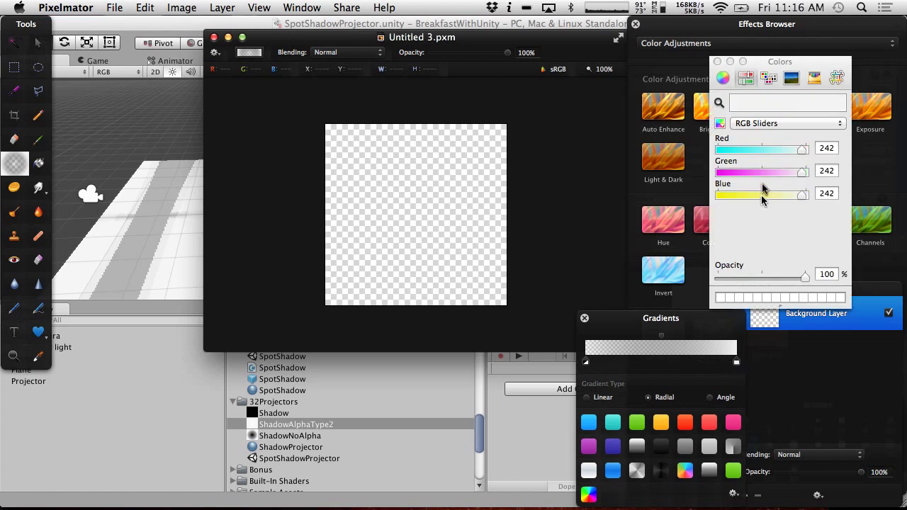
{"action": "left_click_drag", "start_coordinate": [801, 150], "coordinate": [588, 134]}
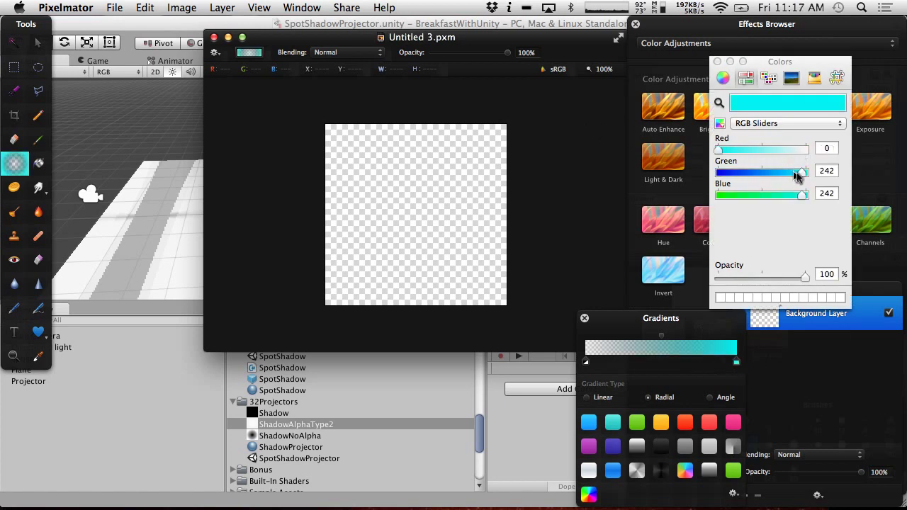
{"action": "left_click_drag", "start_coordinate": [797, 172], "coordinate": [716, 173]}
{"action": "left_click_drag", "start_coordinate": [801, 195], "coordinate": [716, 194]}
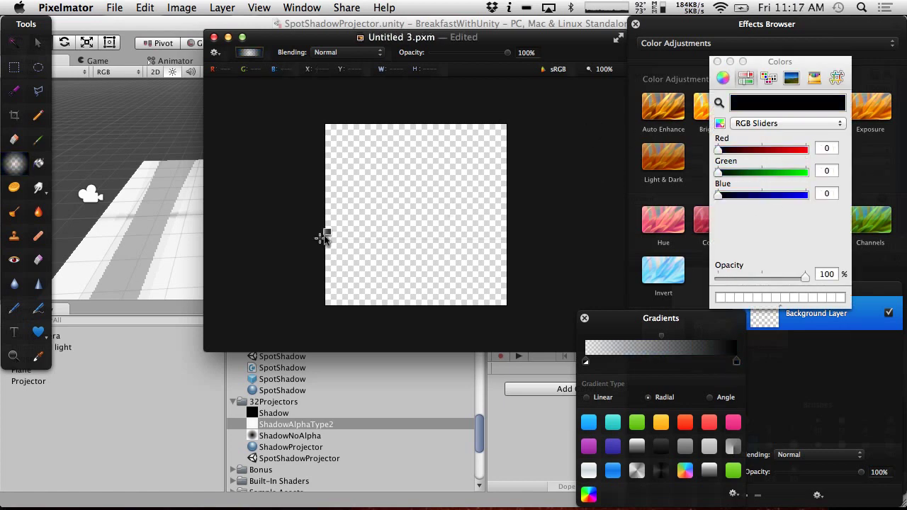
{"action": "left_click_drag", "start_coordinate": [323, 239], "coordinate": [389, 208]}
{"action": "key", "text": "super+z"}
{"action": "left_click_drag", "start_coordinate": [415, 217], "coordinate": [500, 217]}
{"action": "key", "text": "super+z"}
Paint the radial gradient from the canvas centre to just past its edge and save a PNG copy to the Desktop as ProjectorTest3.
{"action": "left_click_drag", "start_coordinate": [417, 215], "coordinate": [512, 215]}
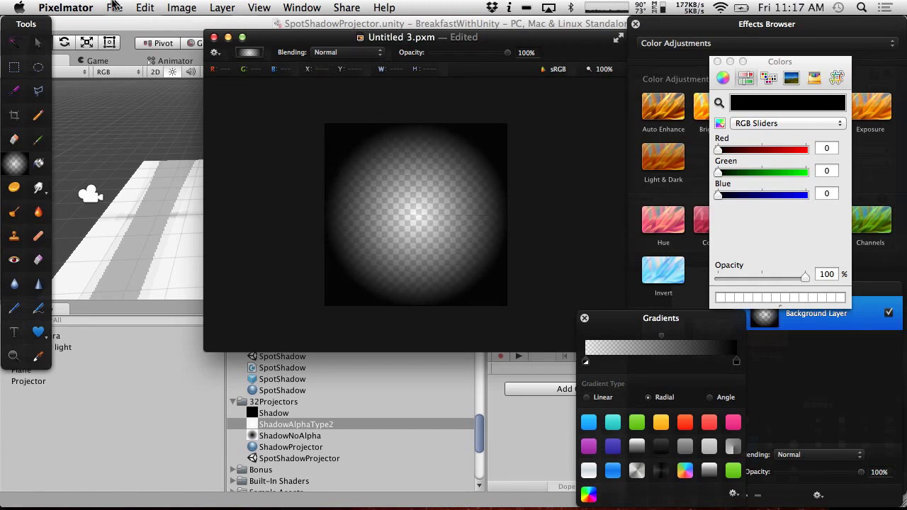
{"action": "left_click", "coordinate": [113, 7]}
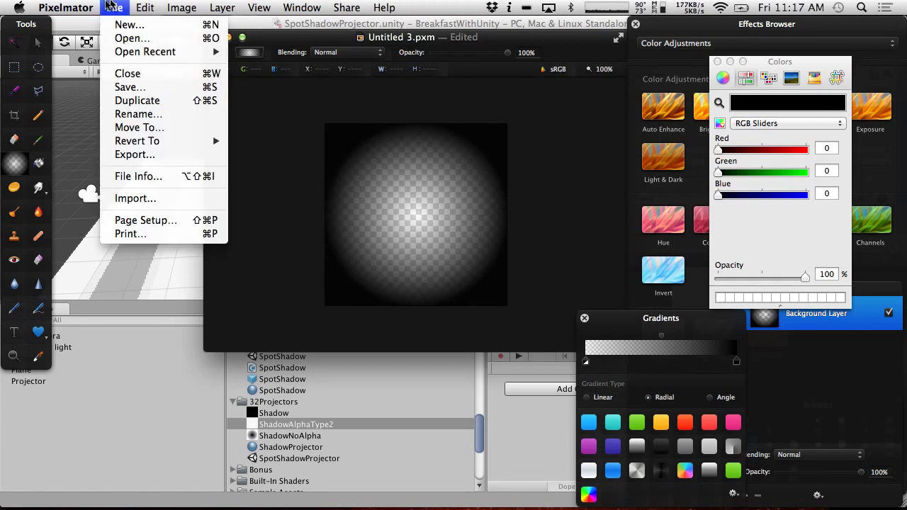
{"action": "left_click", "coordinate": [144, 93]}
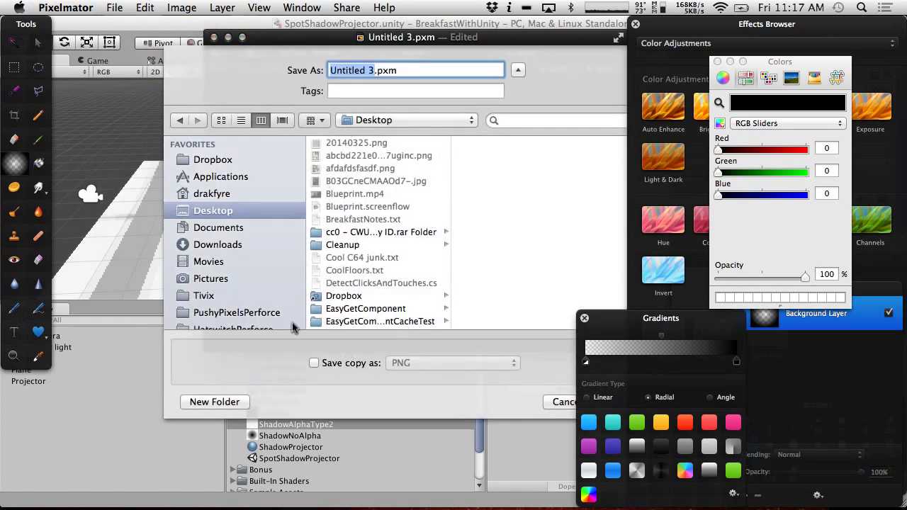
{"action": "left_click", "coordinate": [314, 363]}
{"action": "type", "text": "P"}
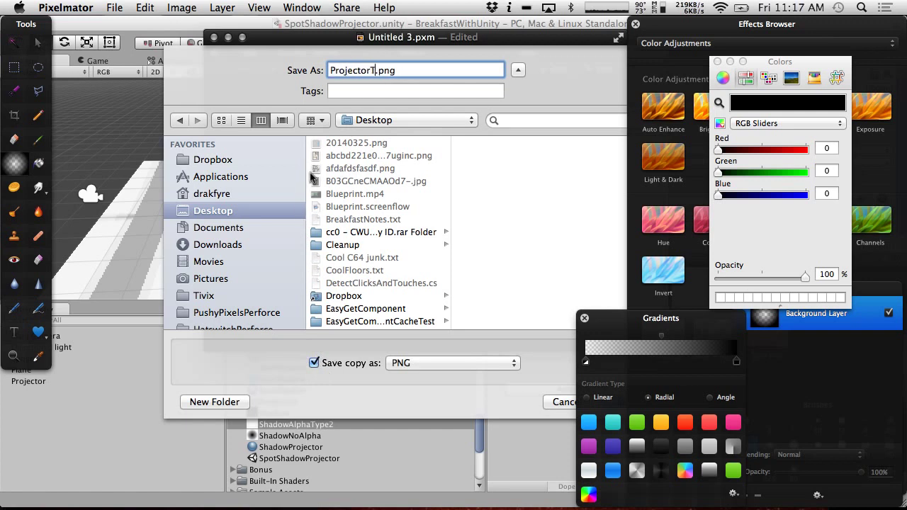
{"action": "type", "text": "rojectorTest3"}
{"action": "key", "text": "Return"}
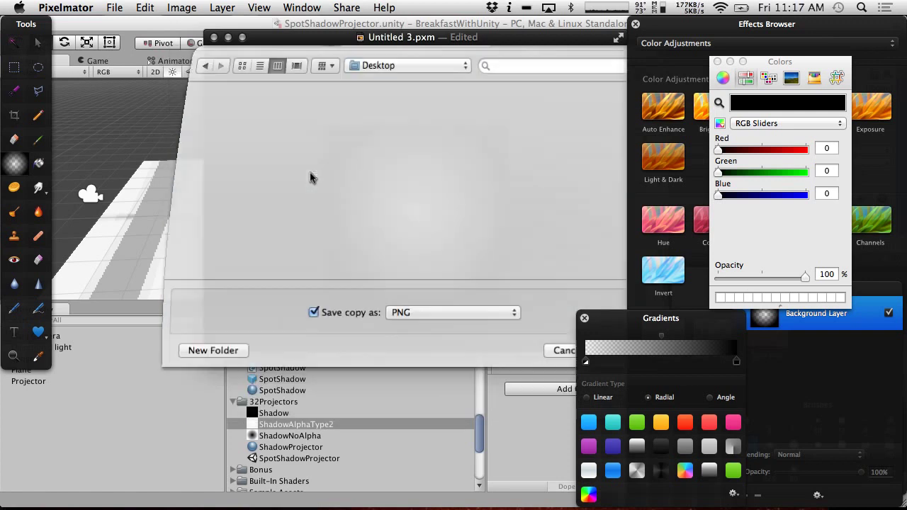
Undo the painted gradient and set the gradient's ending colour stop to white (RGB 255, 255, 255).
{"action": "key", "text": "super+c"}
{"action": "key", "text": "super+z"}
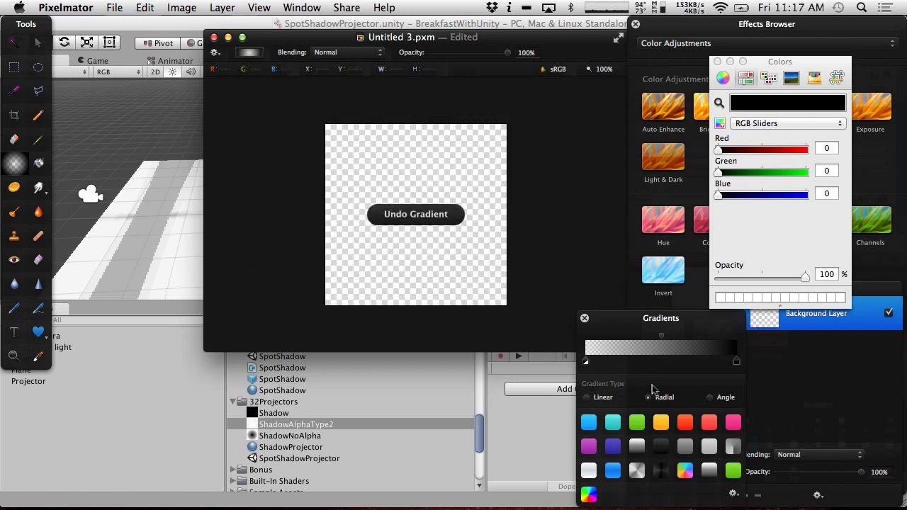
{"action": "left_click", "coordinate": [735, 363]}
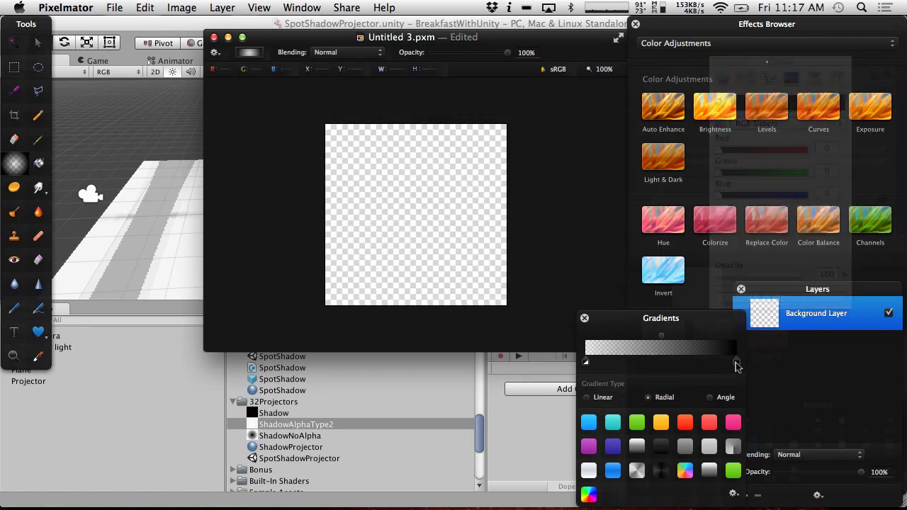
{"action": "left_click", "coordinate": [735, 363]}
{"action": "left_click_drag", "start_coordinate": [718, 194], "coordinate": [808, 194]}
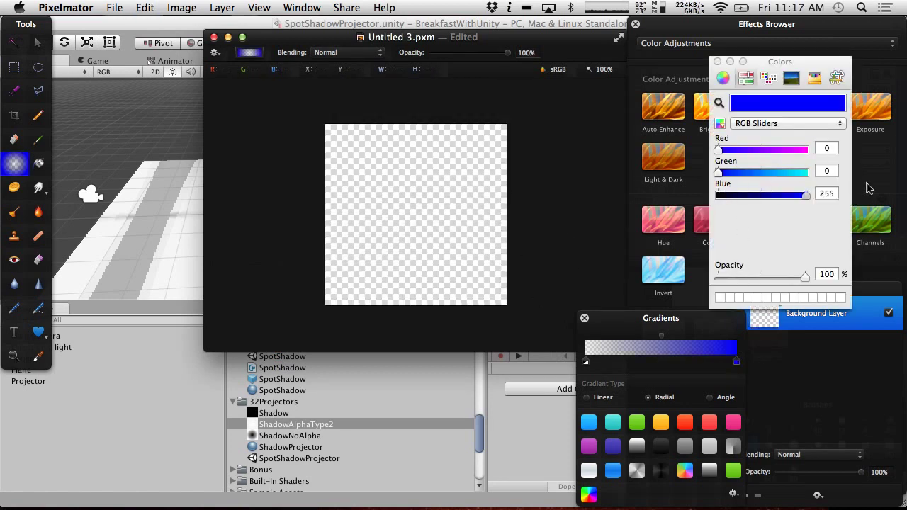
{"action": "left_click_drag", "start_coordinate": [718, 172], "coordinate": [843, 170]}
{"action": "left_click_drag", "start_coordinate": [721, 145], "coordinate": [807, 148]}
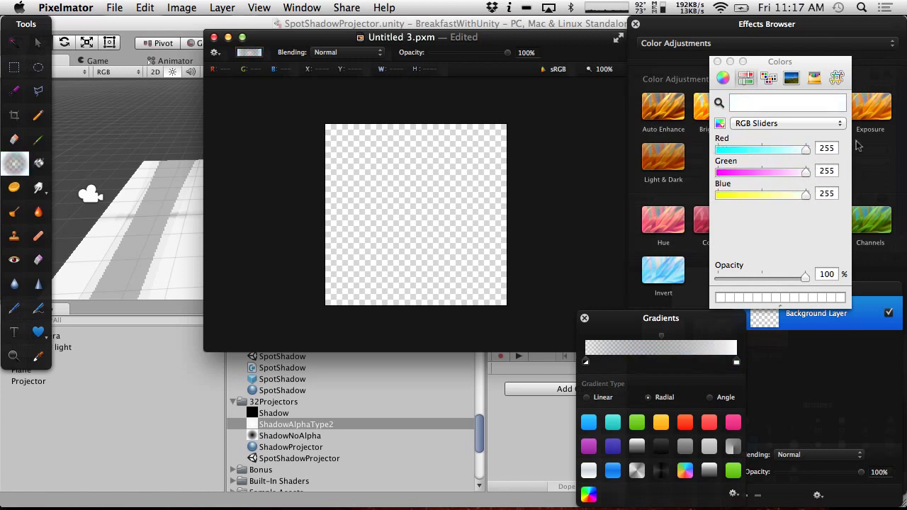
{"action": "left_click", "coordinate": [717, 61]}
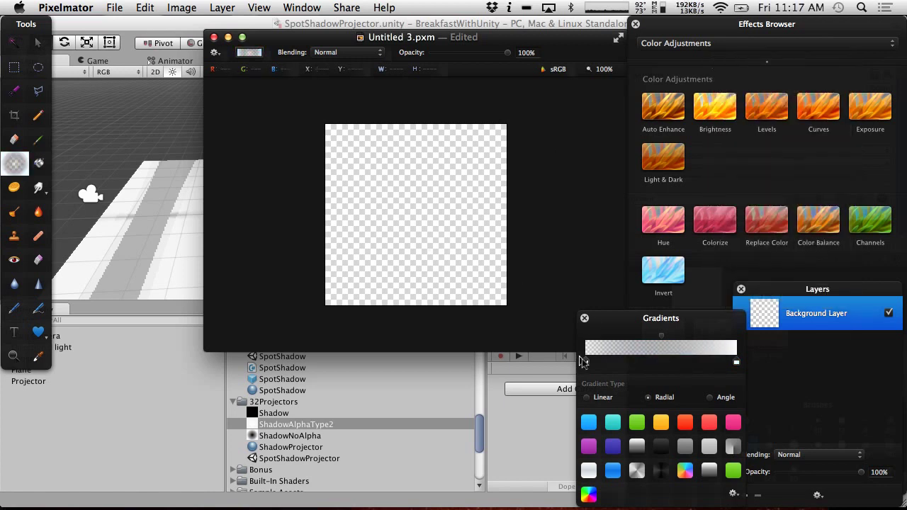
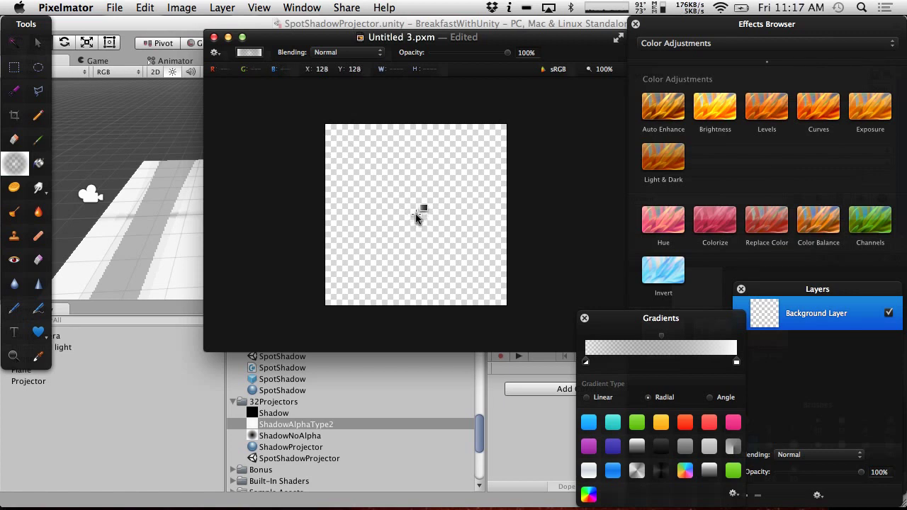
Paint the white-edged radial gradient outward from the canvas centre and save a PNG copy to the Desktop as ProjectorTest4.
{"action": "left_click_drag", "start_coordinate": [416, 215], "coordinate": [511, 216]}
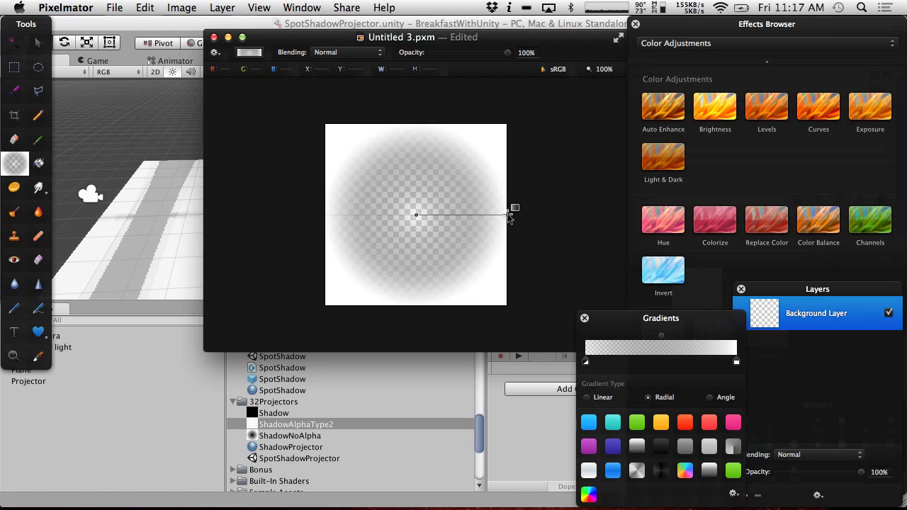
{"action": "left_click", "coordinate": [144, 7]}
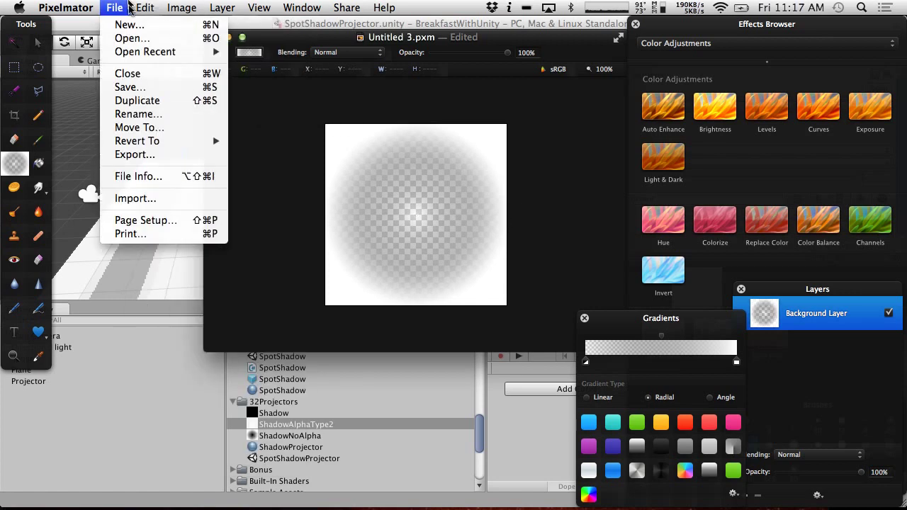
{"action": "left_click", "coordinate": [142, 86]}
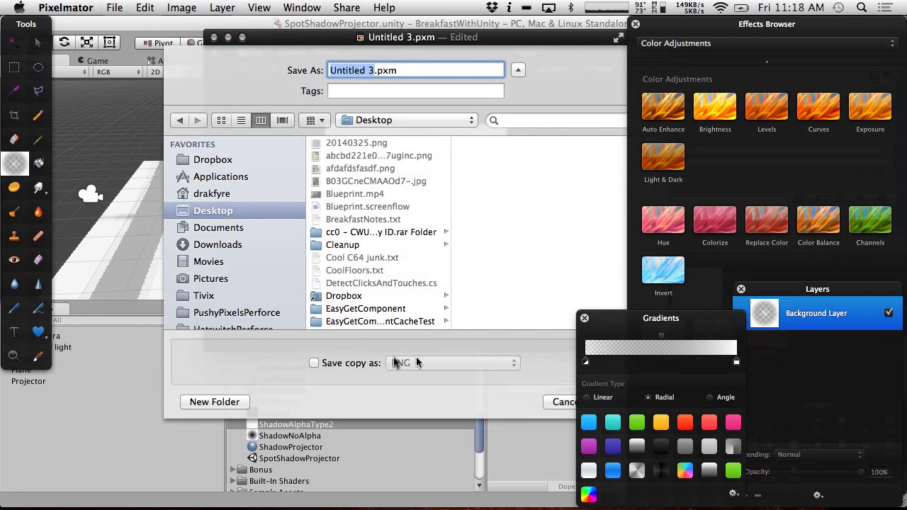
{"action": "left_click", "coordinate": [313, 363]}
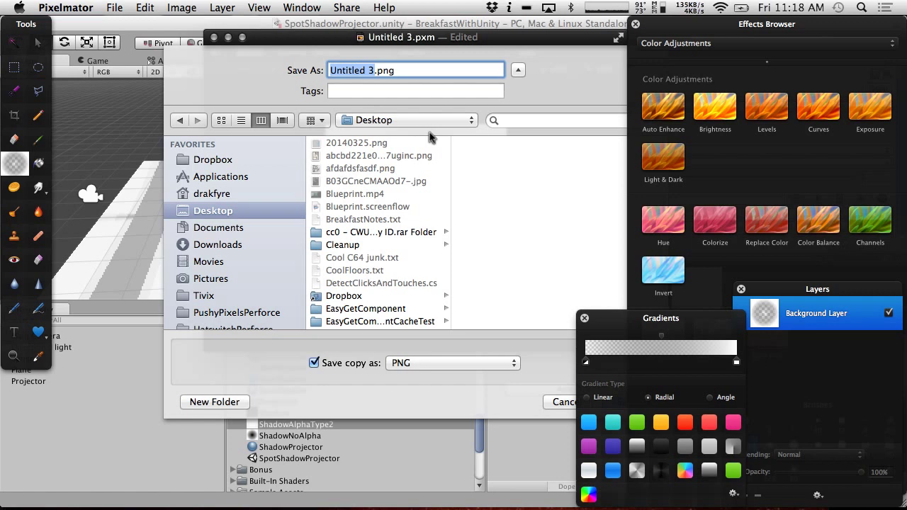
{"action": "type", "text": "Pr"}
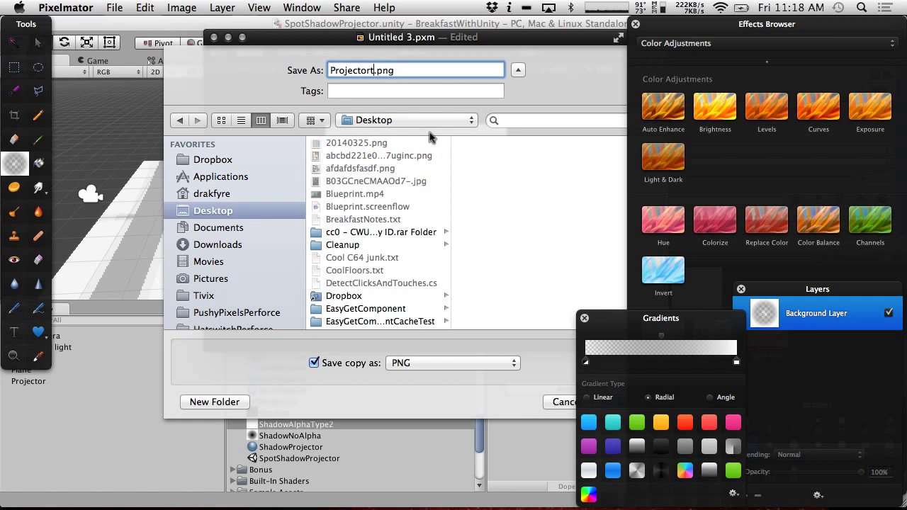
{"action": "type", "text": "ojectorTest"}
{"action": "key", "text": "Return"}
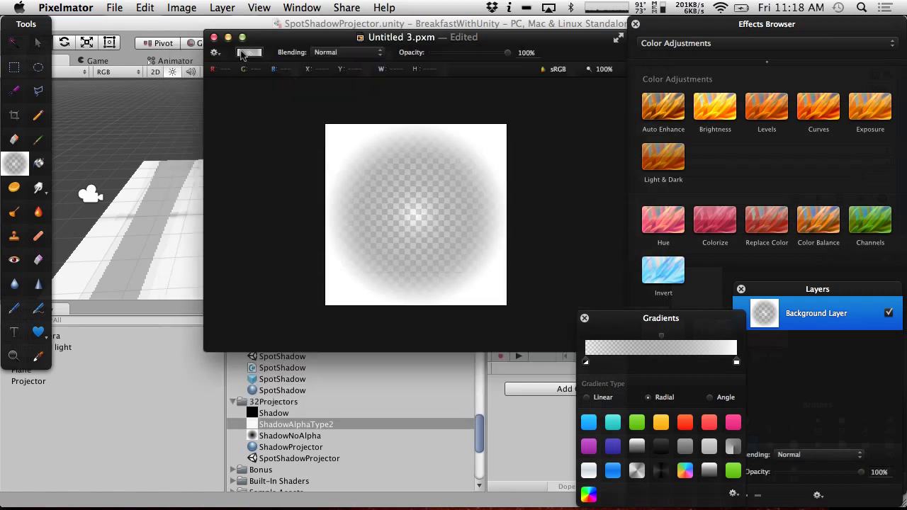
Switch to Unity and import ProjectorTest3.png and ProjectorTest4.png from the Desktop into the 32Projectors folder.
{"action": "left_click", "coordinate": [122, 27]}
{"action": "key", "text": "F11"}
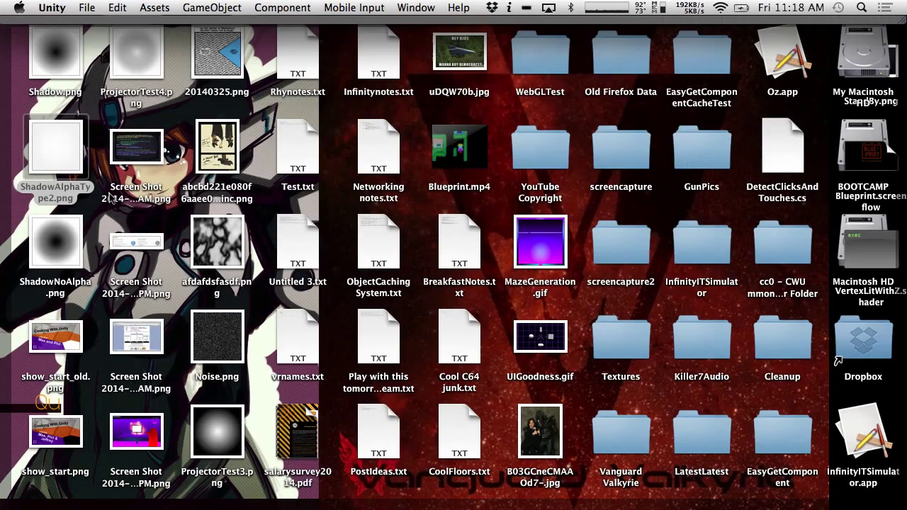
{"action": "left_click", "coordinate": [236, 350]}
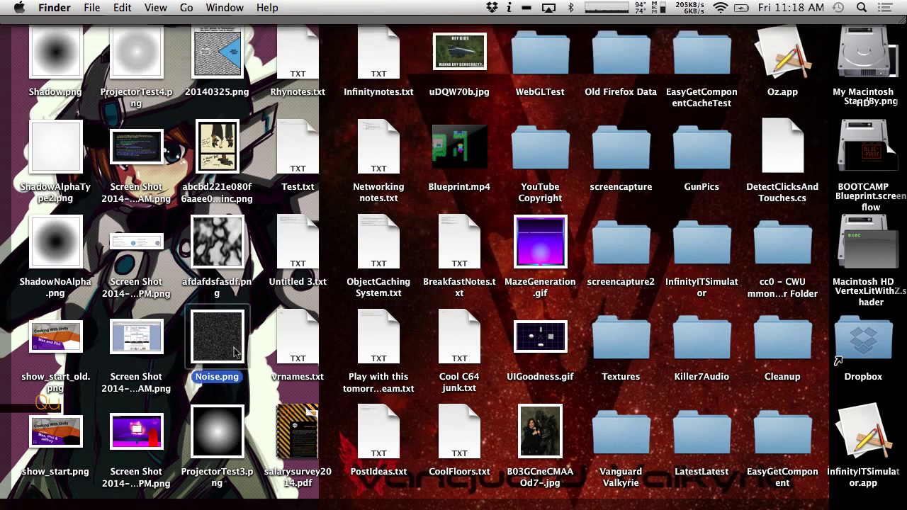
{"action": "left_click", "coordinate": [223, 439]}
{"action": "left_click_drag", "start_coordinate": [136, 57], "coordinate": [316, 414]}
{"action": "key", "text": "F11"}
Assign the ProjectorTest3 texture as the Cookie of the ShadowProjector material.
{"action": "left_click", "coordinate": [312, 414]}
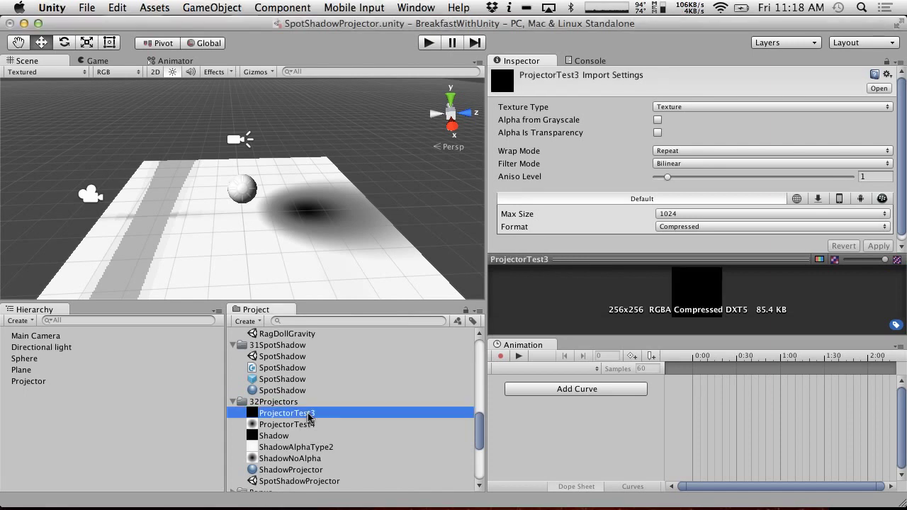
{"action": "left_click", "coordinate": [283, 470]}
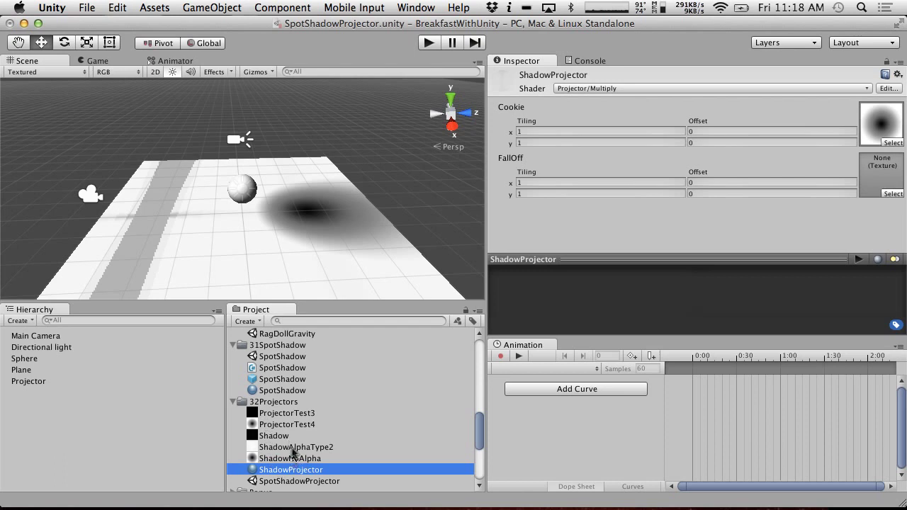
{"action": "left_click_drag", "start_coordinate": [282, 418], "coordinate": [879, 134]}
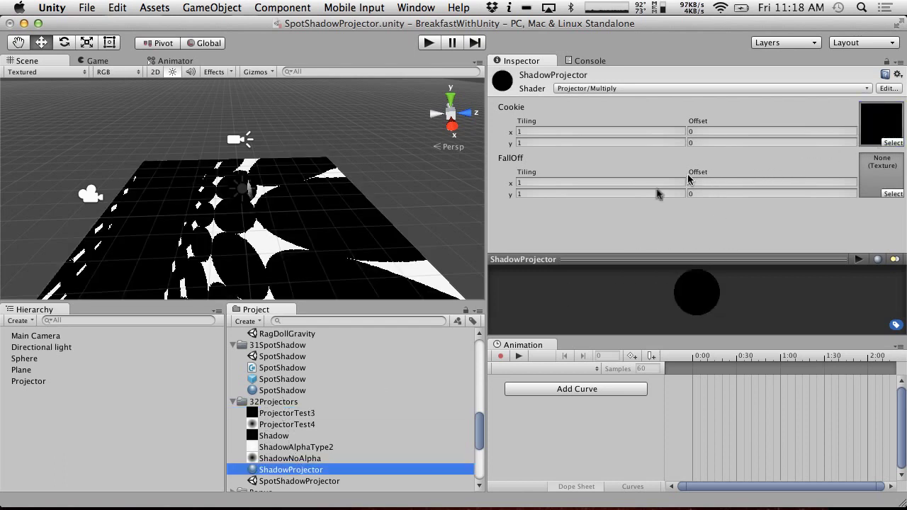
Switch ProjectorTest3's Wrap Mode to Clamp and back to Repeat twice to compare the projected shadow.
{"action": "left_click", "coordinate": [306, 414]}
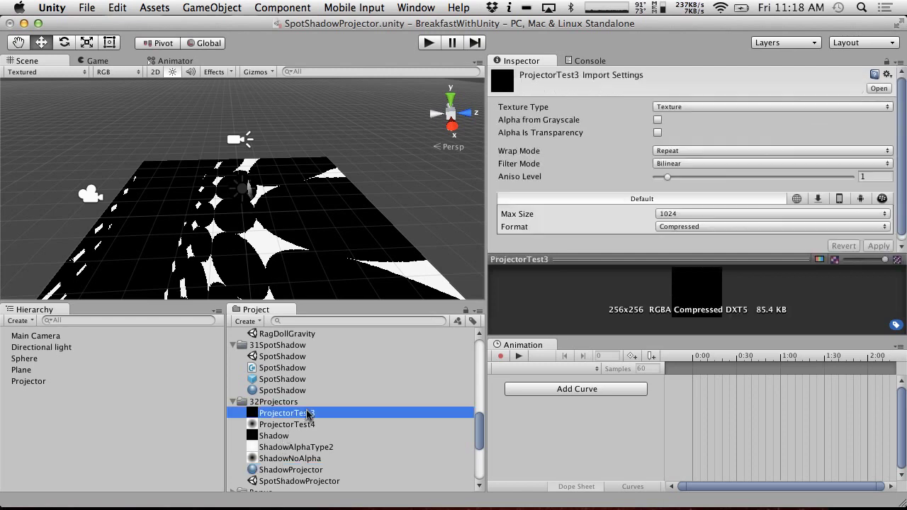
{"action": "left_click", "coordinate": [680, 152]}
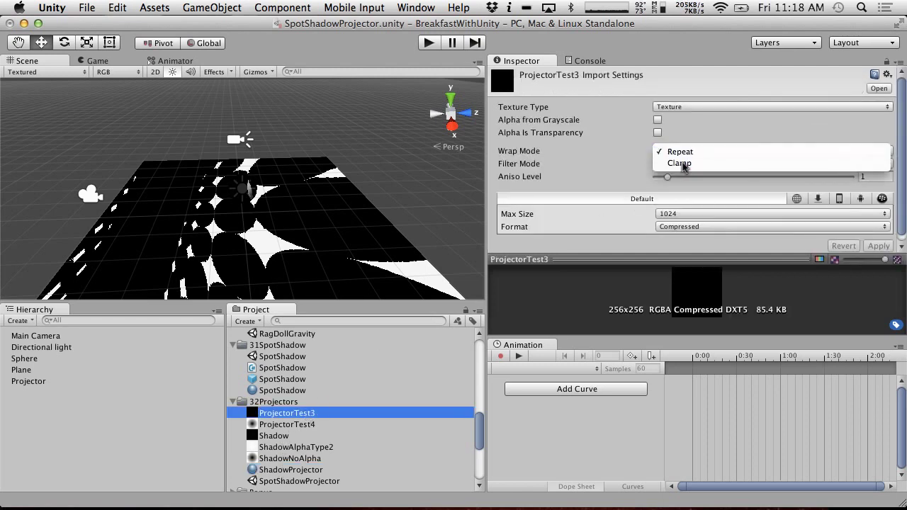
{"action": "left_click", "coordinate": [682, 164]}
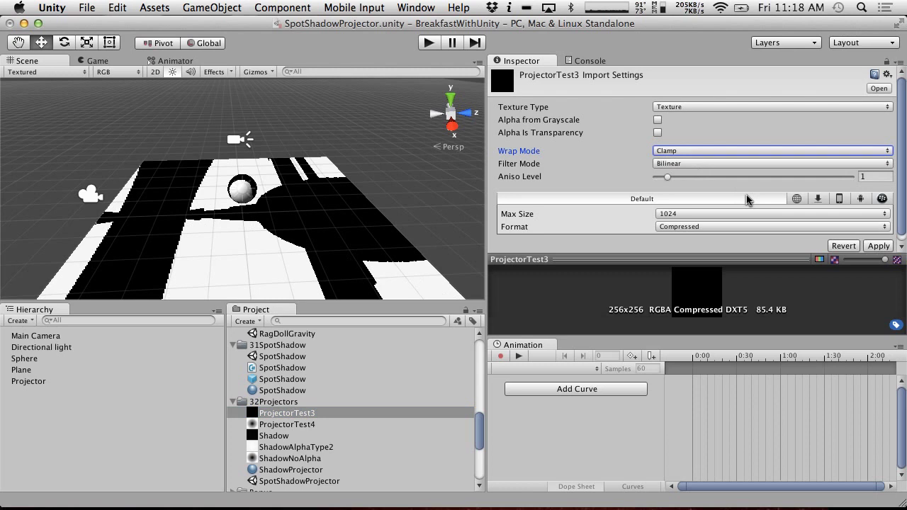
{"action": "left_click", "coordinate": [685, 156]}
{"action": "left_click", "coordinate": [680, 139]}
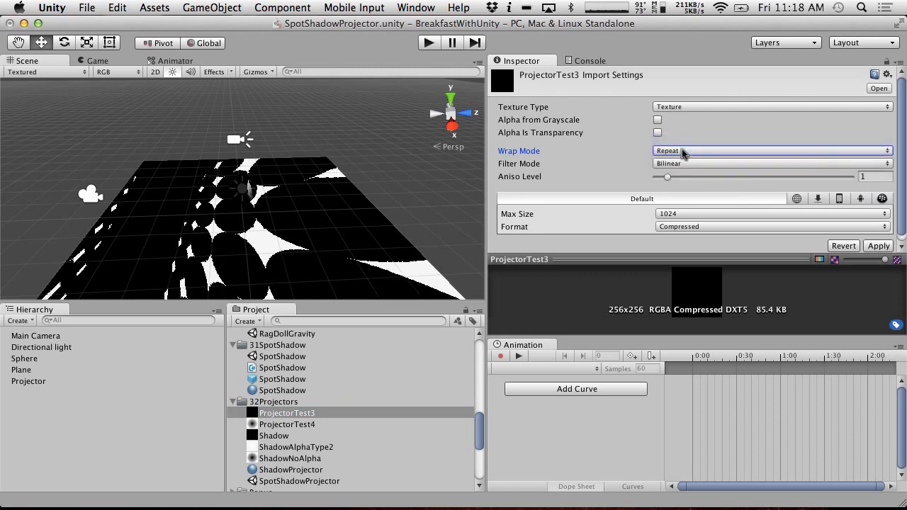
{"action": "left_click", "coordinate": [681, 154]}
{"action": "left_click", "coordinate": [682, 163]}
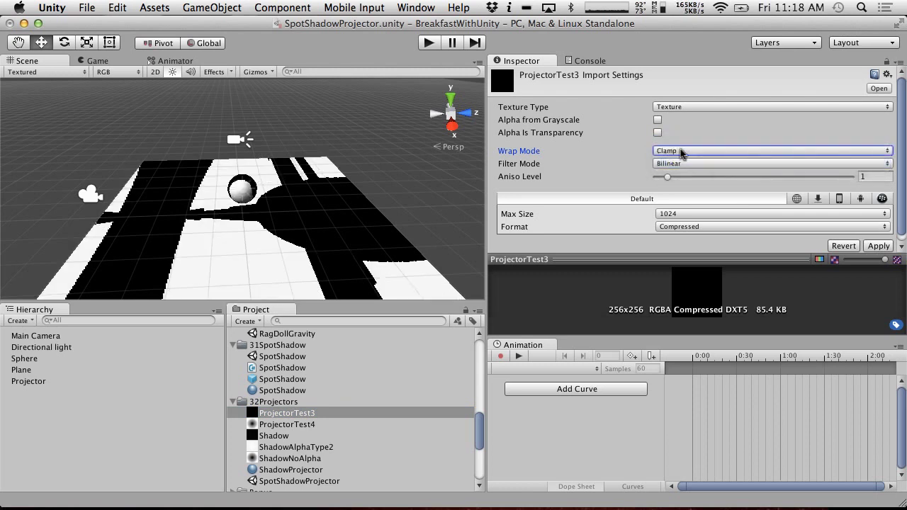
{"action": "left_click", "coordinate": [680, 152]}
{"action": "left_click", "coordinate": [682, 140]}
Apply ProjectorTest3's pending import settings while viewing the ShadowNoAlpha texture and the SpotShadow material.
{"action": "left_click", "coordinate": [298, 460]}
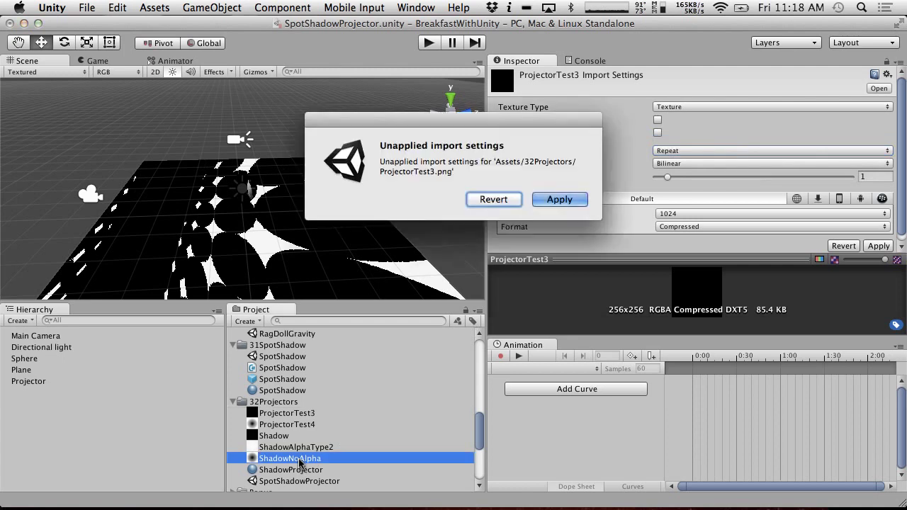
{"action": "left_click", "coordinate": [556, 198]}
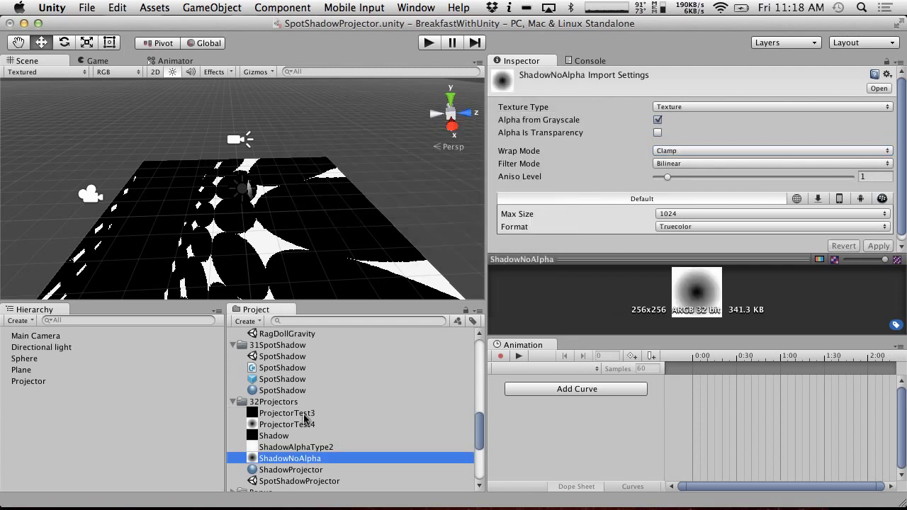
{"action": "left_click", "coordinate": [278, 391]}
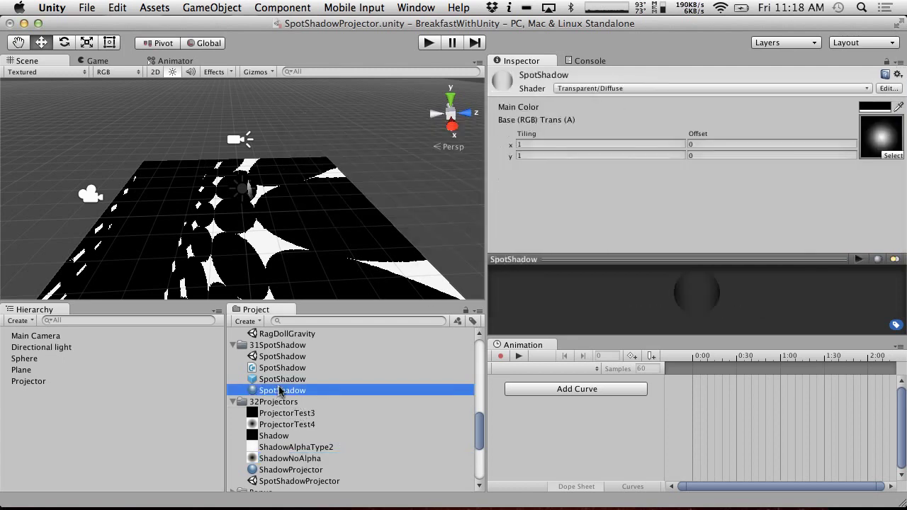
Assign ShadowNoAlpha as the Cookie of the ShadowProjector material and apply Alpha Is Transparency in that texture's import settings.
{"action": "left_click", "coordinate": [284, 470]}
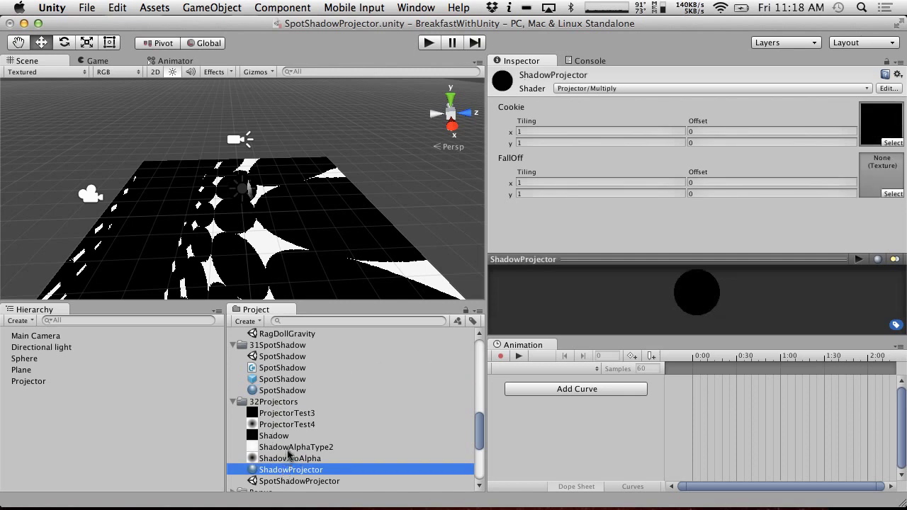
{"action": "left_click_drag", "start_coordinate": [291, 458], "coordinate": [876, 128]}
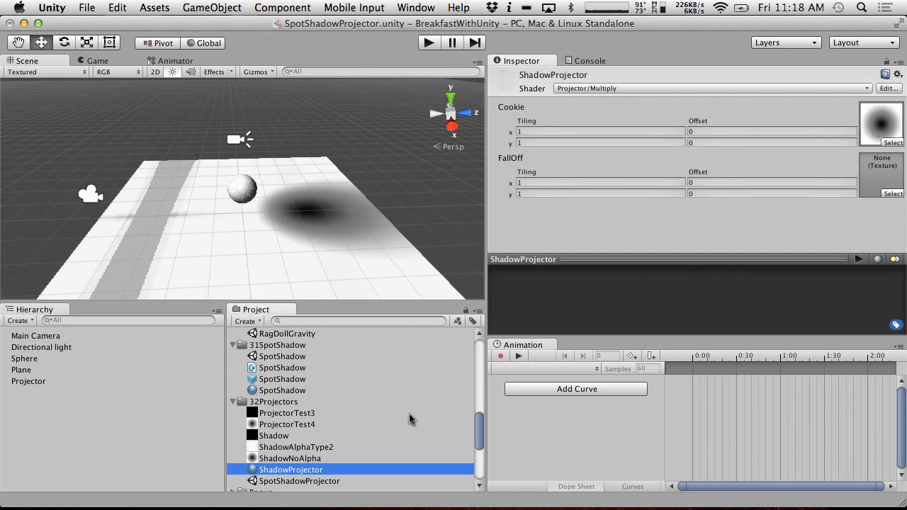
{"action": "left_click", "coordinate": [293, 459]}
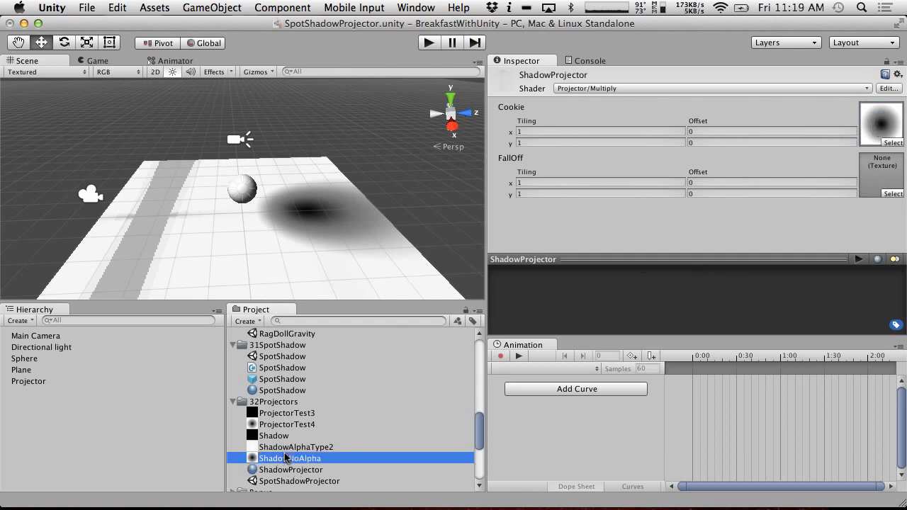
{"action": "left_click", "coordinate": [657, 133]}
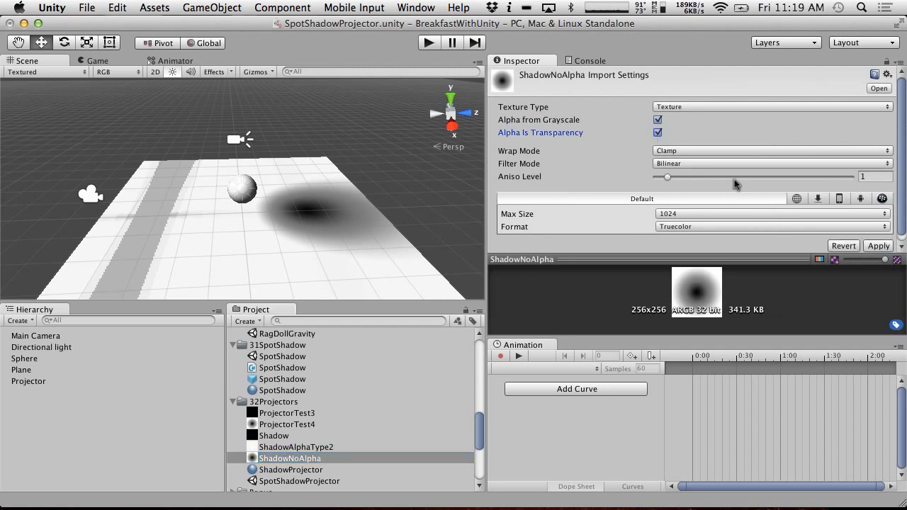
{"action": "left_click", "coordinate": [881, 246]}
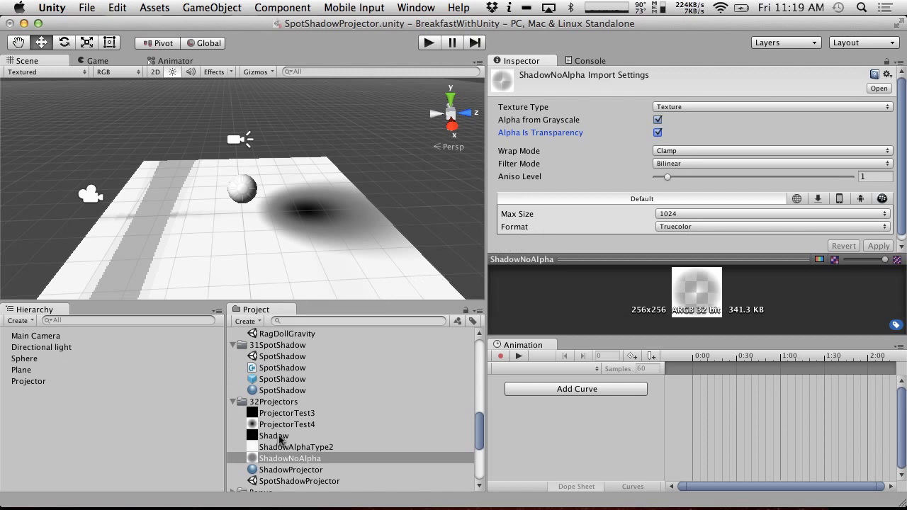
Switch ShadowNoAlpha's Wrap Mode to Repeat and back to Clamp to compare the projected shadow.
{"action": "left_click", "coordinate": [687, 151]}
{"action": "left_click", "coordinate": [681, 141]}
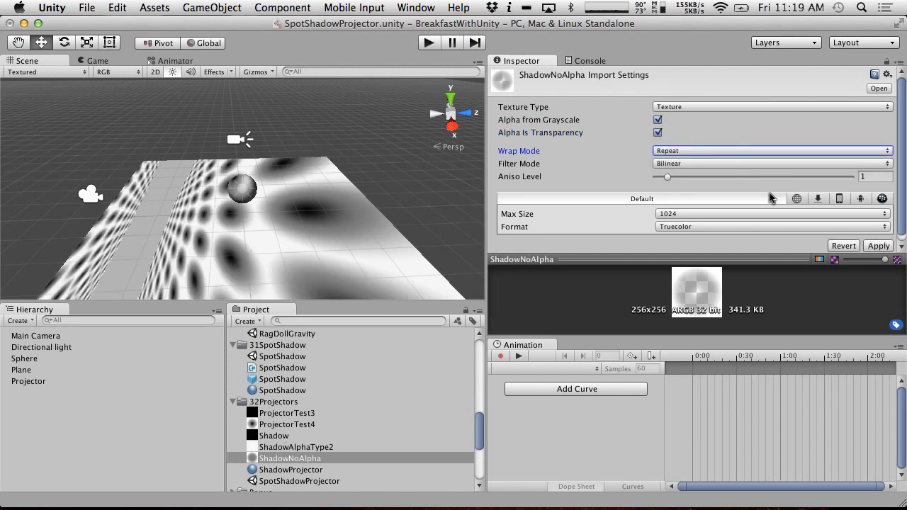
{"action": "left_click", "coordinate": [708, 153]}
{"action": "left_click", "coordinate": [712, 163]}
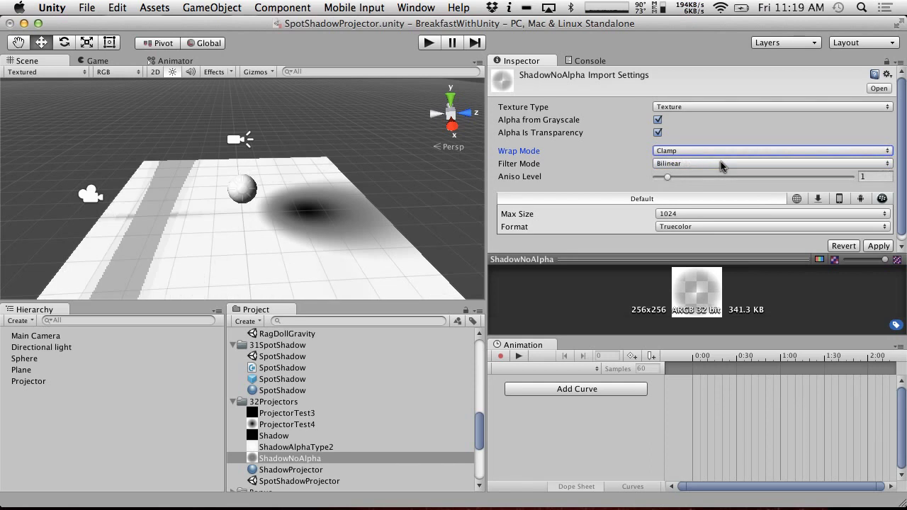
Change ShadowNoAlpha's Texture Type to Cookie and apply the import settings.
{"action": "left_click", "coordinate": [697, 107]}
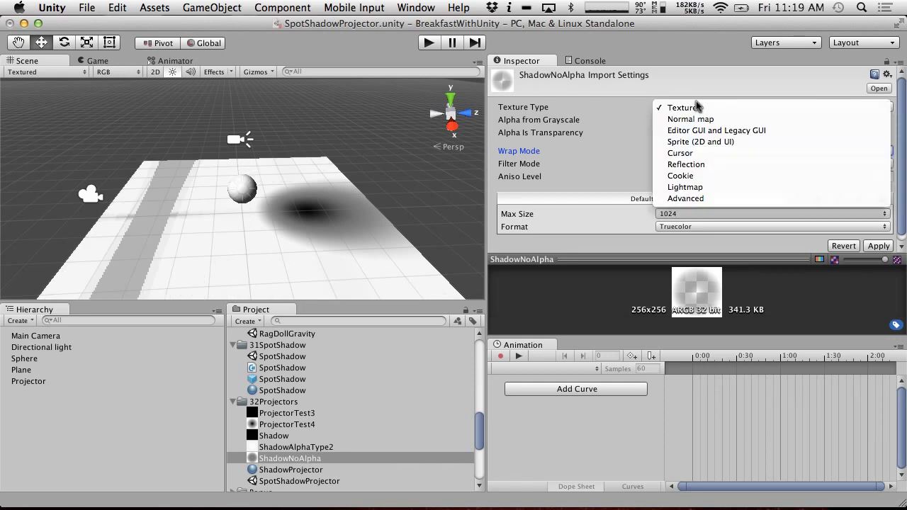
{"action": "left_click", "coordinate": [697, 175]}
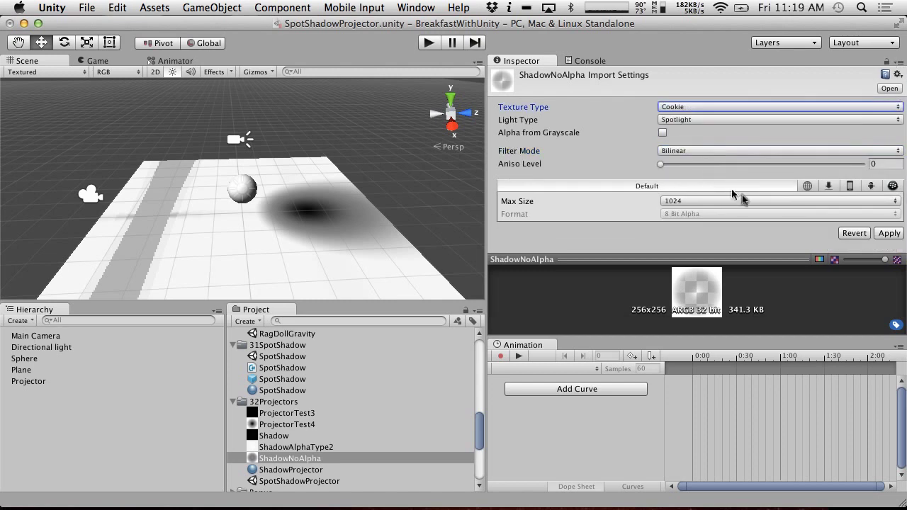
{"action": "left_click", "coordinate": [890, 234]}
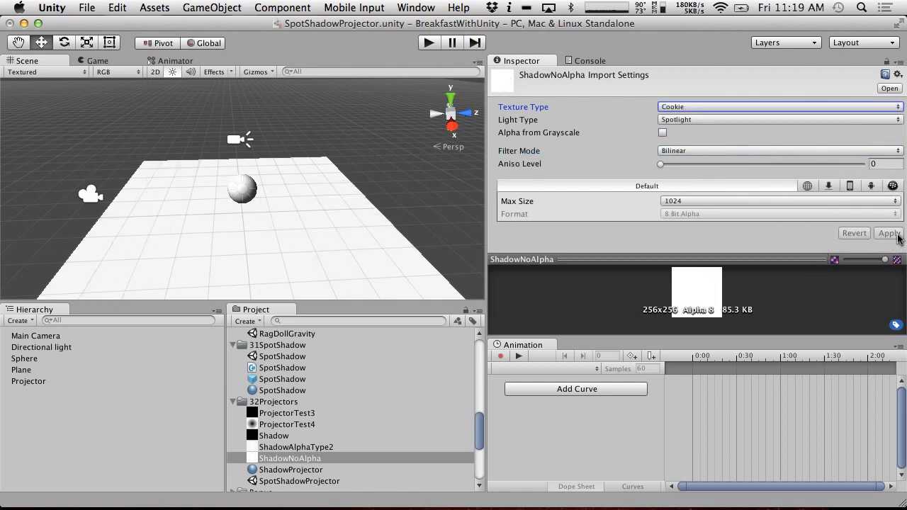
Try the Directional and Point light types for the ShadowNoAlpha cookie and return it to Spotlight.
{"action": "left_click", "coordinate": [712, 118]}
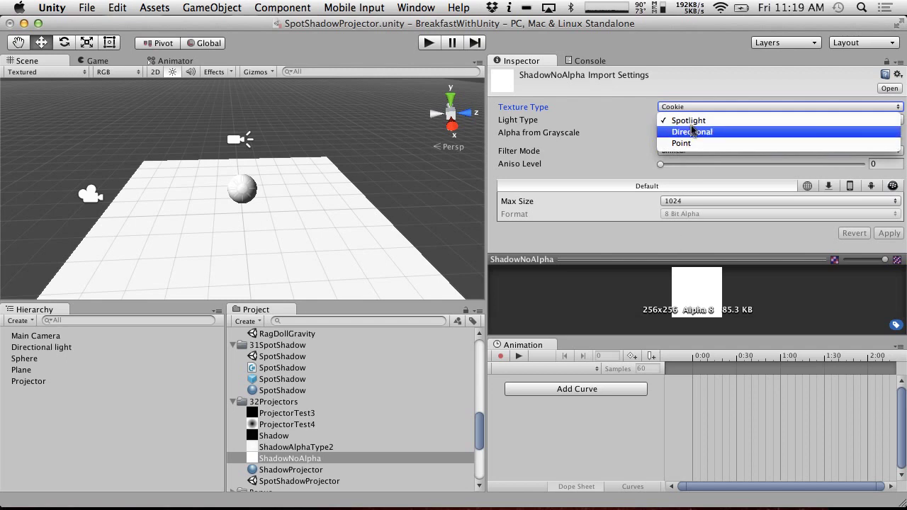
{"action": "left_click", "coordinate": [692, 132]}
{"action": "left_click", "coordinate": [689, 120]}
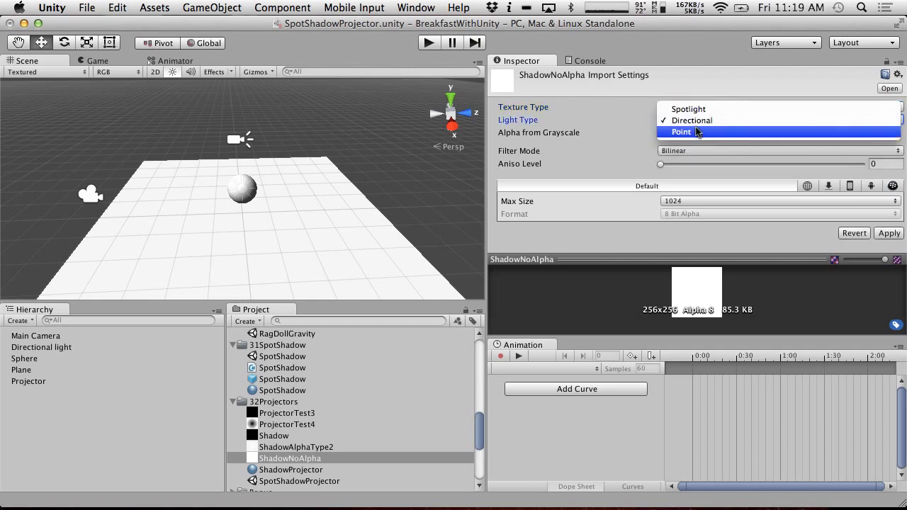
{"action": "left_click", "coordinate": [682, 132]}
{"action": "left_click", "coordinate": [714, 119]}
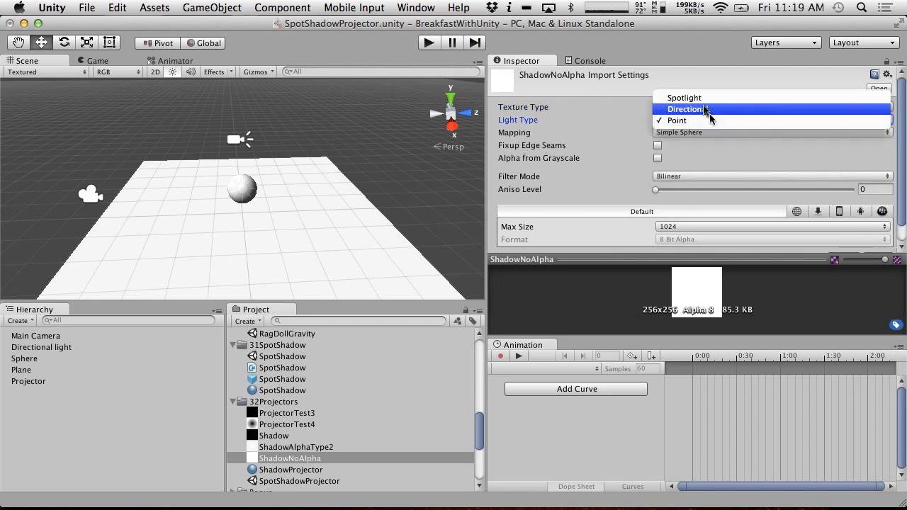
{"action": "left_click", "coordinate": [686, 95]}
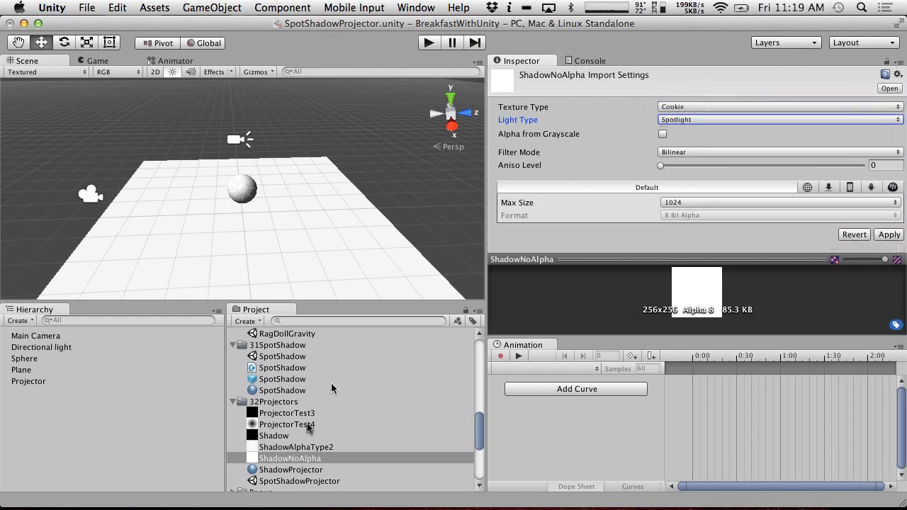
View the import settings of the ProjectorTest4 texture.
{"action": "left_click", "coordinate": [278, 425]}
{"action": "left_click", "coordinate": [508, 199]}
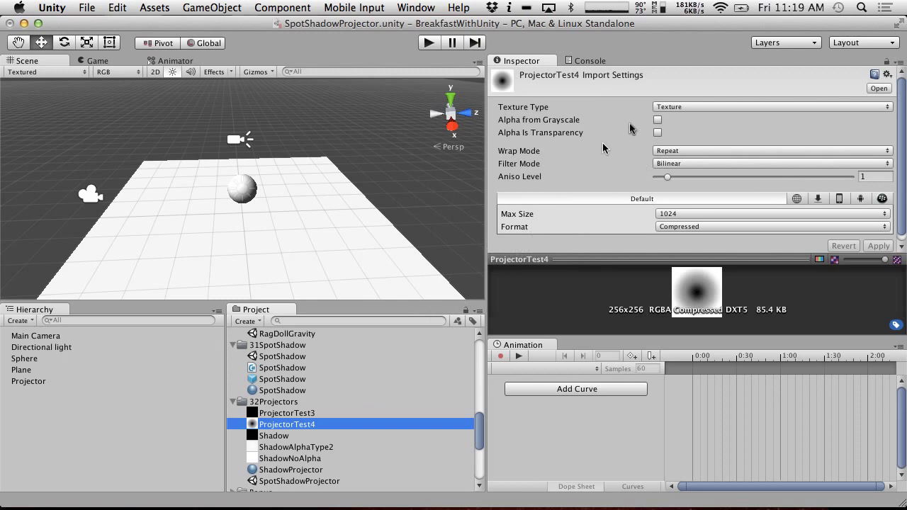
{"action": "left_click", "coordinate": [670, 111]}
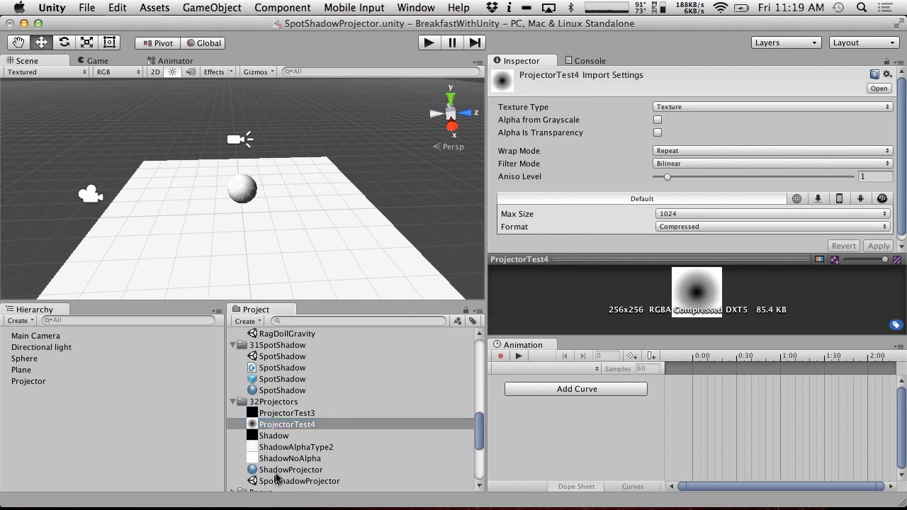
Apply the Cookie texture type to the Shadow texture and assign it as the Cookie of the ShadowProjector material.
{"action": "left_click", "coordinate": [291, 436]}
{"action": "left_click", "coordinate": [693, 110]}
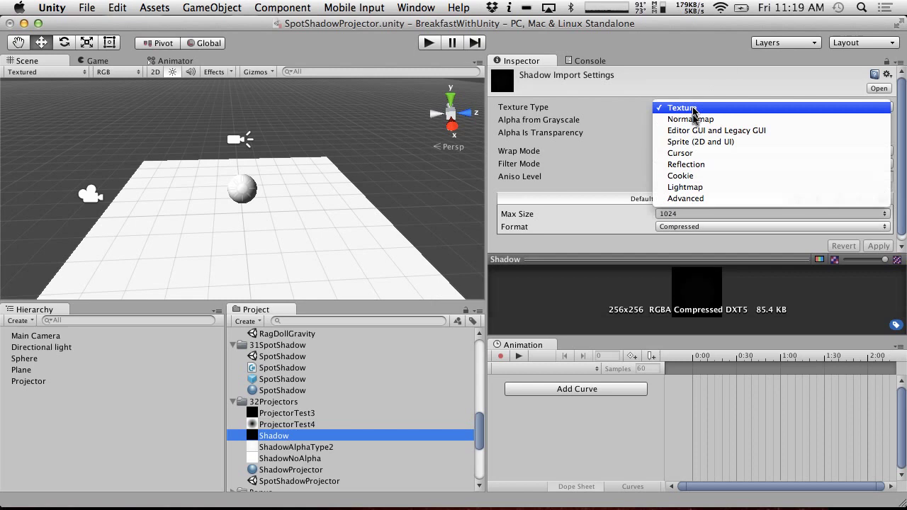
{"action": "left_click", "coordinate": [695, 177]}
{"action": "left_click", "coordinate": [294, 469]}
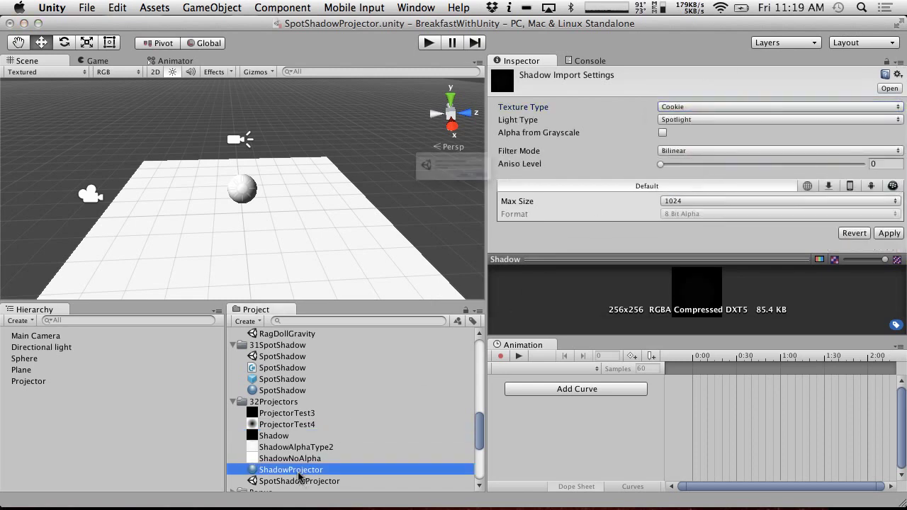
{"action": "left_click", "coordinate": [572, 198]}
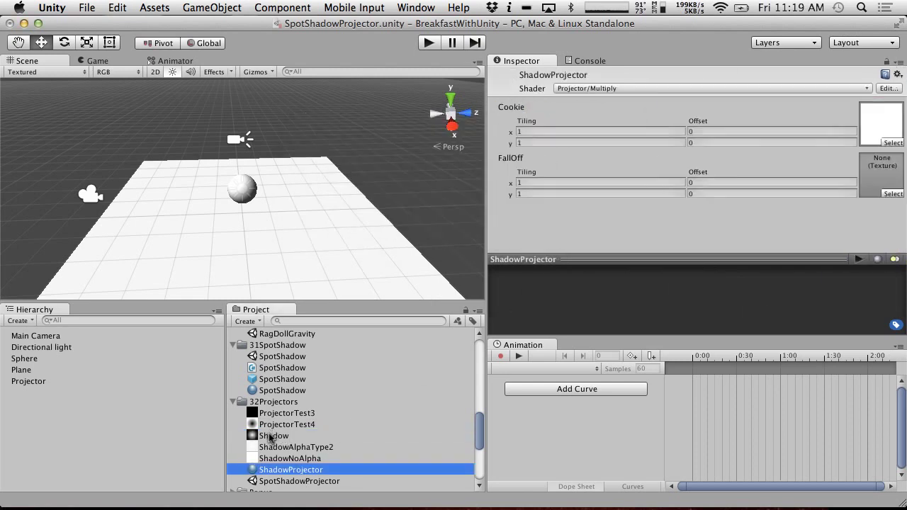
{"action": "left_click_drag", "start_coordinate": [266, 434], "coordinate": [871, 136]}
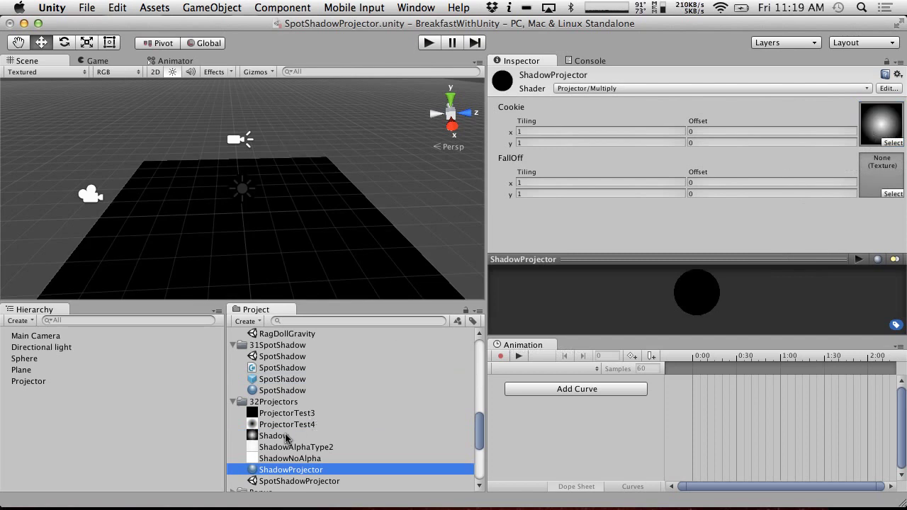
Check ShadowNoAlpha's import settings and assign ProjectorTest4 as the Cookie of the ShadowProjector material.
{"action": "left_click", "coordinate": [289, 459]}
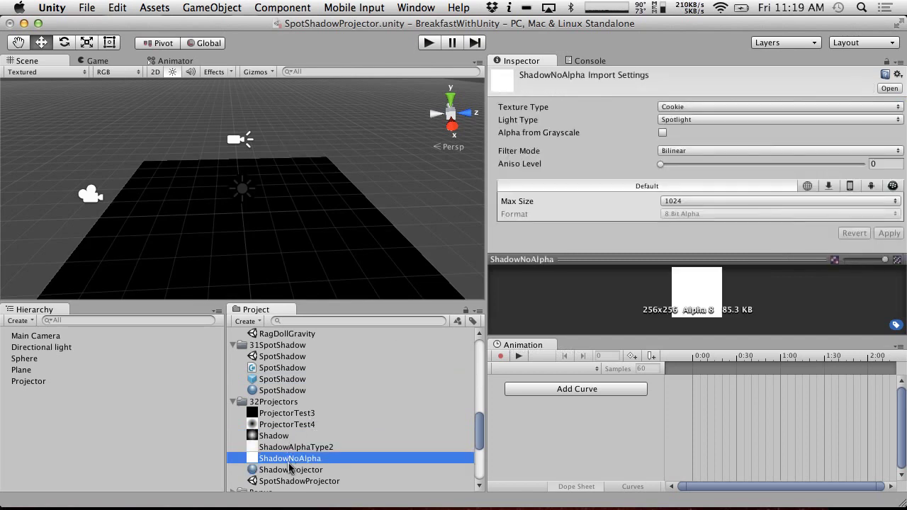
{"action": "left_click", "coordinate": [291, 470]}
{"action": "left_click_drag", "start_coordinate": [299, 426], "coordinate": [878, 141]}
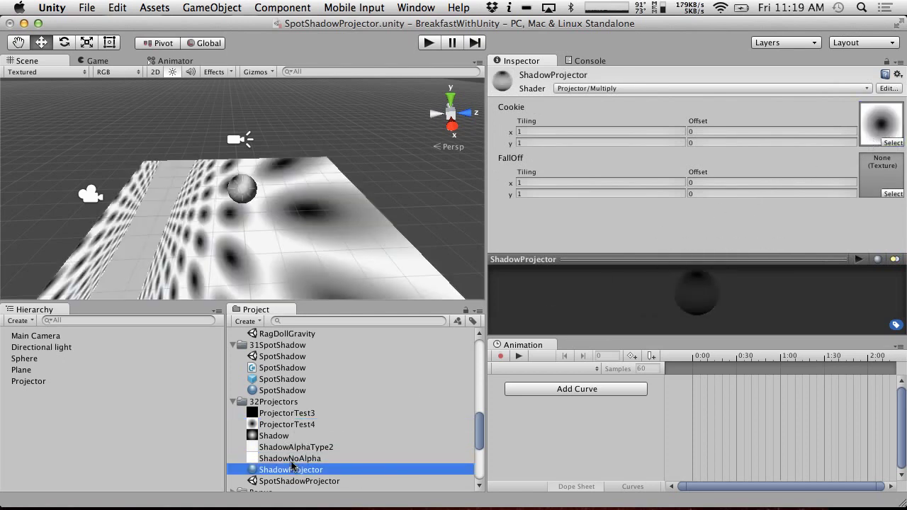
{"action": "left_click_drag", "start_coordinate": [290, 461], "coordinate": [296, 473]}
Set ProjectorTest4's Wrap Mode to Clamp and enable Alpha Is Transparency, applying each import change.
{"action": "left_click", "coordinate": [297, 425]}
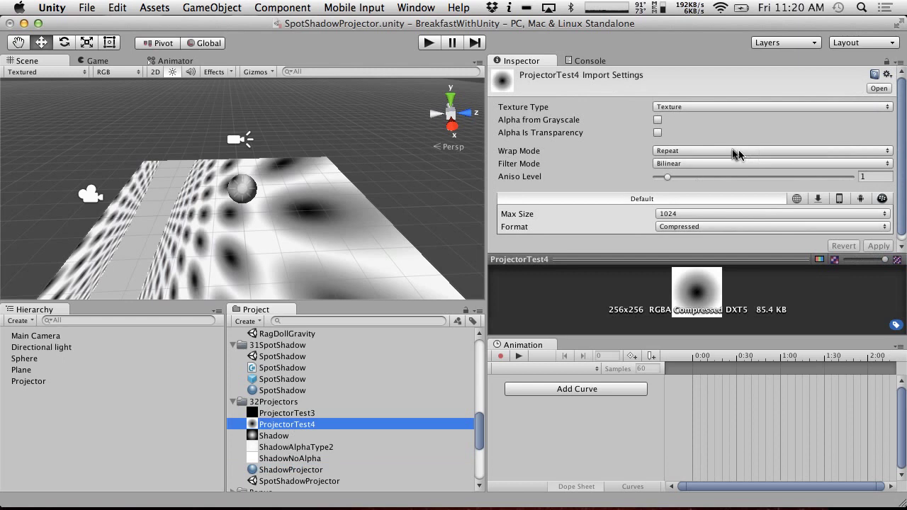
{"action": "left_click", "coordinate": [732, 150]}
{"action": "left_click", "coordinate": [735, 163]}
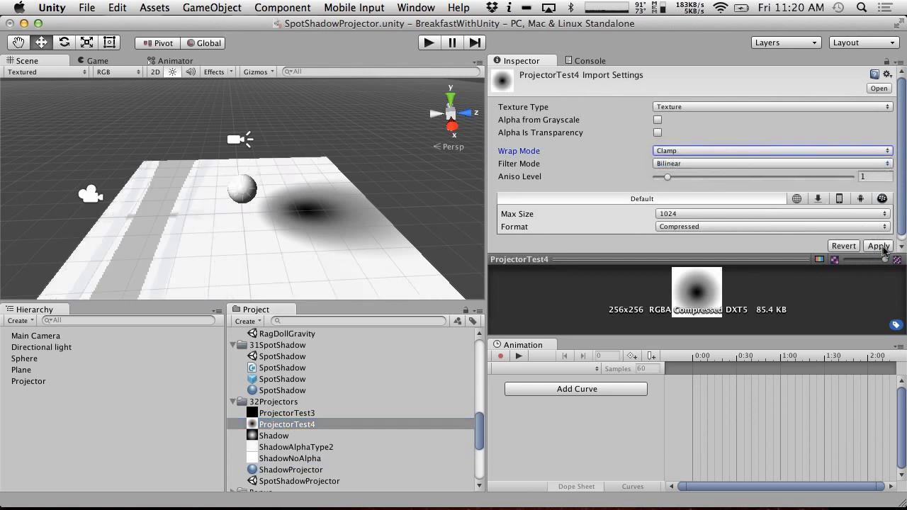
{"action": "left_click", "coordinate": [878, 246]}
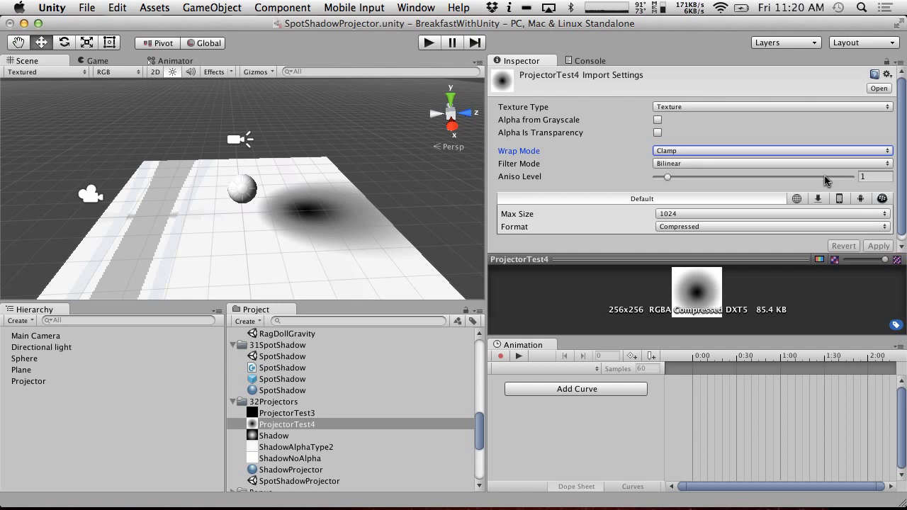
{"action": "left_click", "coordinate": [658, 133]}
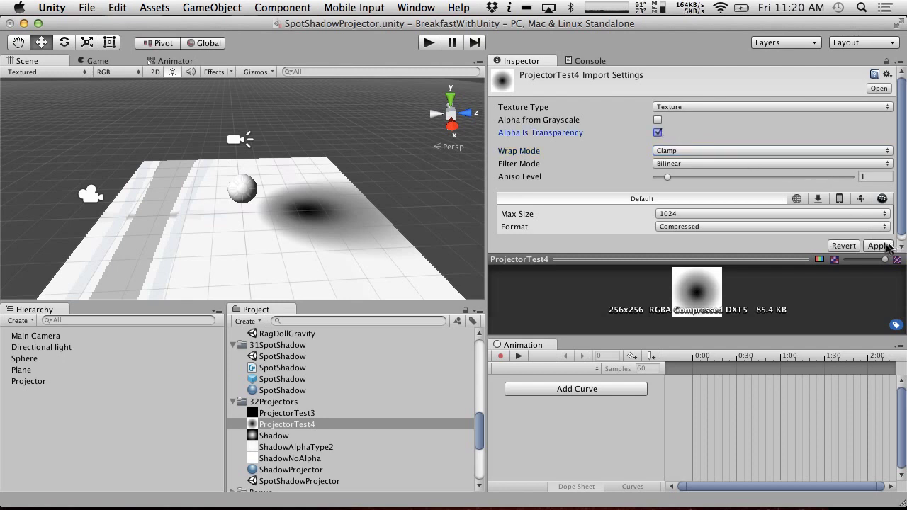
{"action": "left_click", "coordinate": [882, 246]}
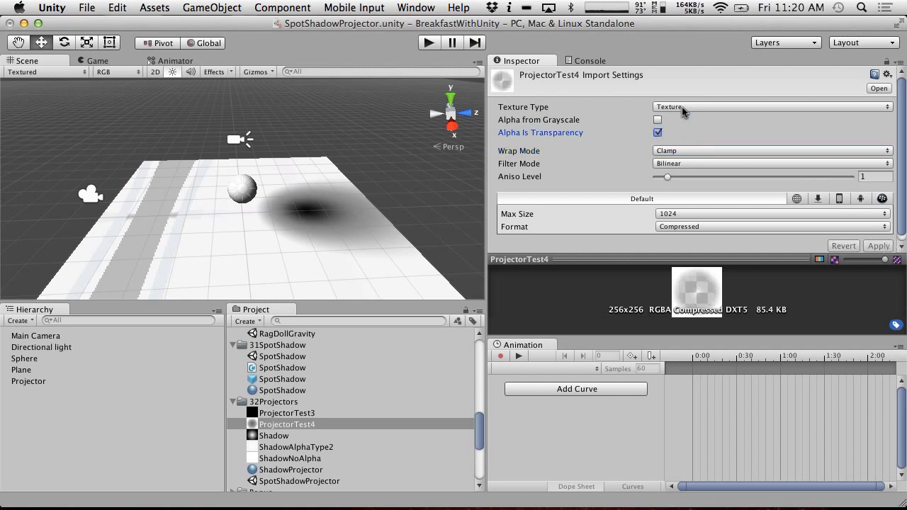
Change ProjectorTest4's Texture Type to Cookie and apply the import settings.
{"action": "left_click", "coordinate": [682, 107]}
{"action": "left_click", "coordinate": [709, 173]}
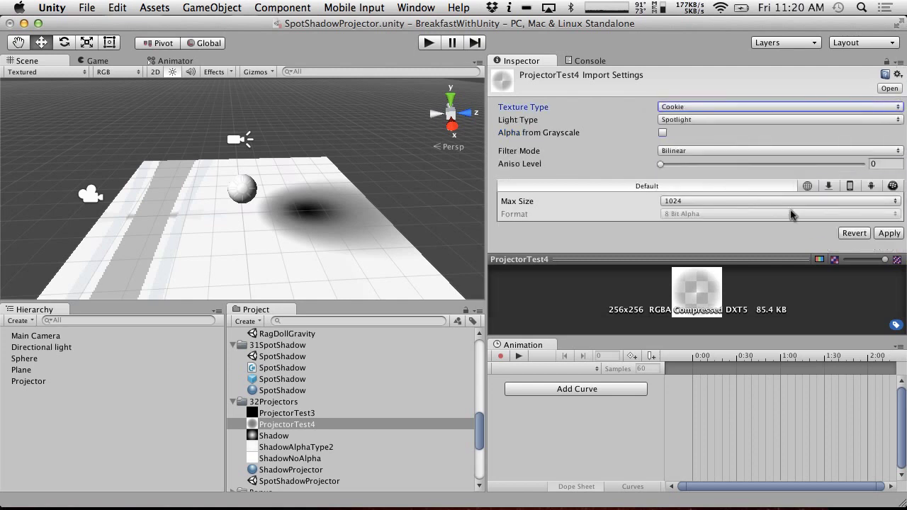
{"action": "left_click", "coordinate": [889, 234]}
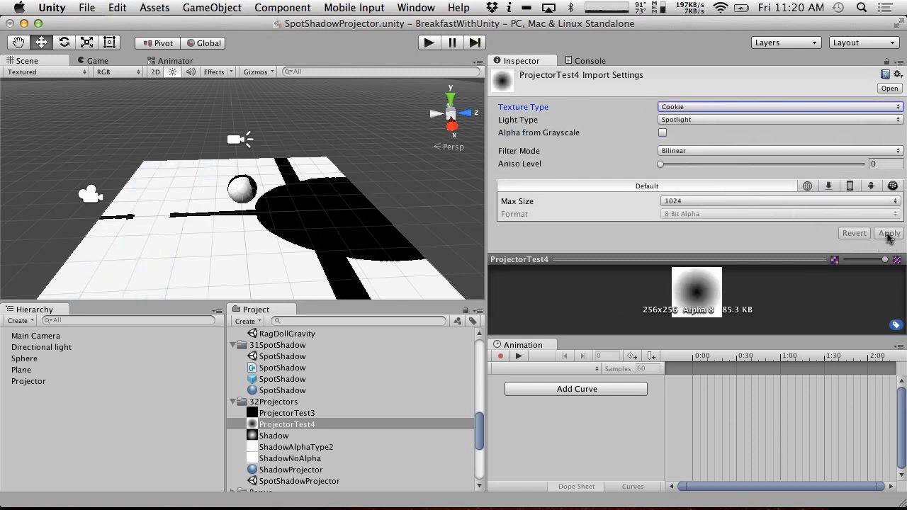
Apply Alpha from Grayscale to ProjectorTest4, then disable it and reapply to compare the projected shadow.
{"action": "left_click", "coordinate": [663, 133]}
{"action": "left_click", "coordinate": [885, 234]}
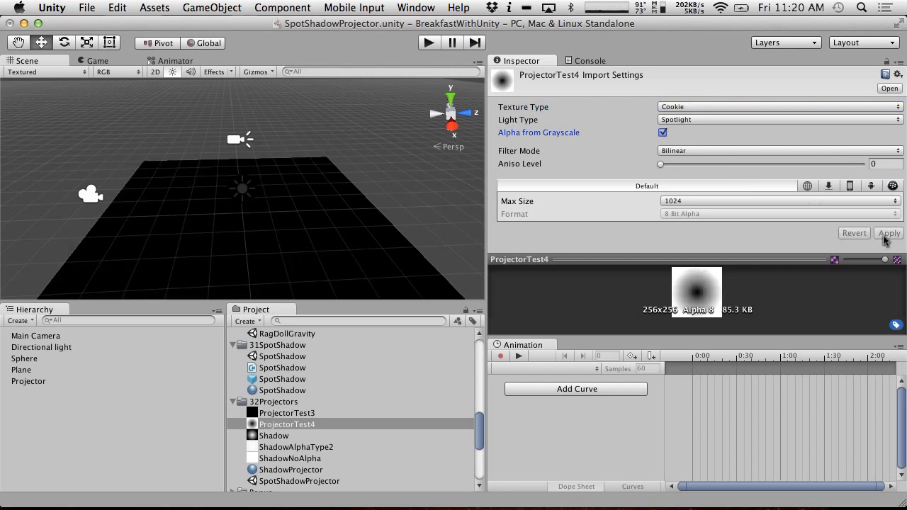
{"action": "left_click", "coordinate": [663, 133]}
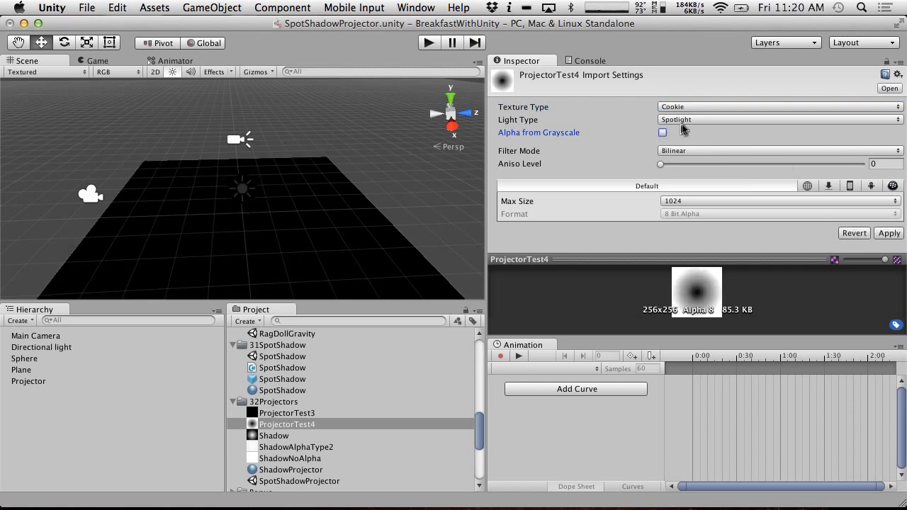
{"action": "left_click", "coordinate": [889, 234]}
Set ProjectorTest4's cookie Light Type to Point, apply it and reopen the texture's import settings.
{"action": "left_click", "coordinate": [710, 121]}
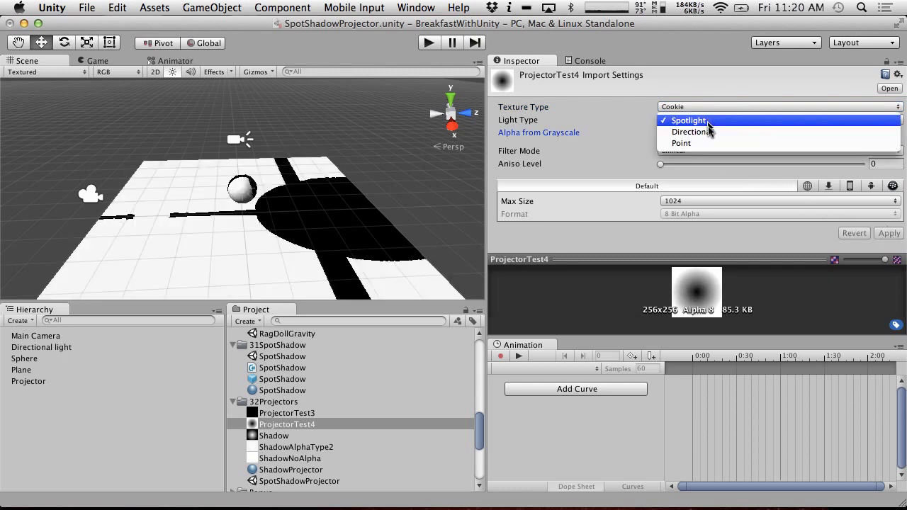
{"action": "left_click", "coordinate": [718, 143]}
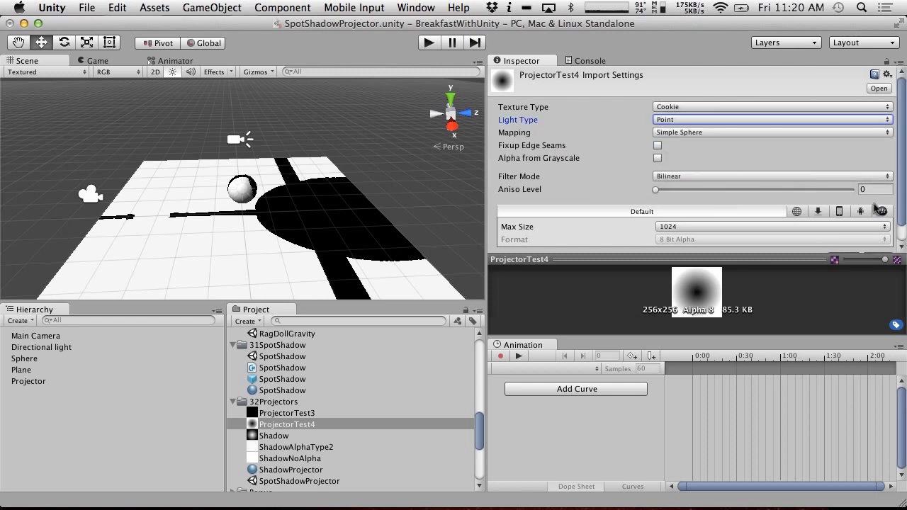
{"action": "scroll", "coordinate": [877, 212], "scroll_direction": "down", "scroll_amount": 2}
{"action": "left_click", "coordinate": [880, 238]}
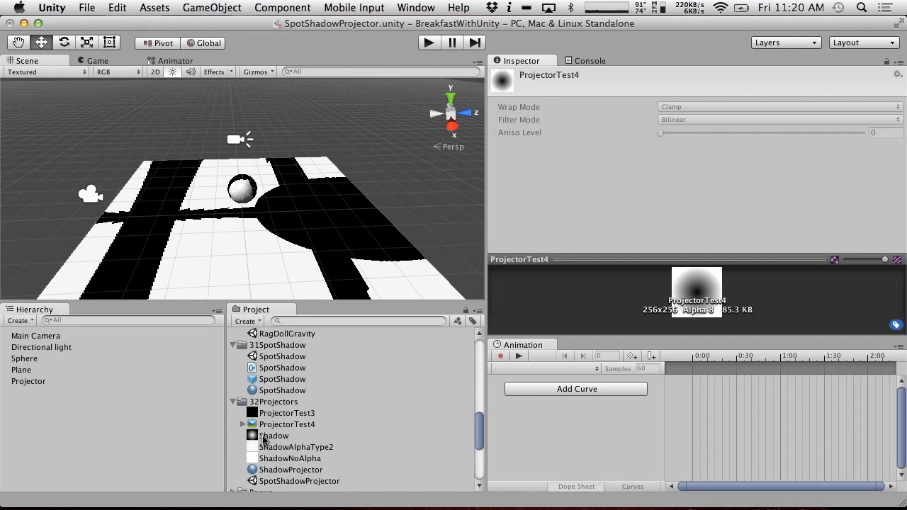
{"action": "left_click", "coordinate": [266, 425]}
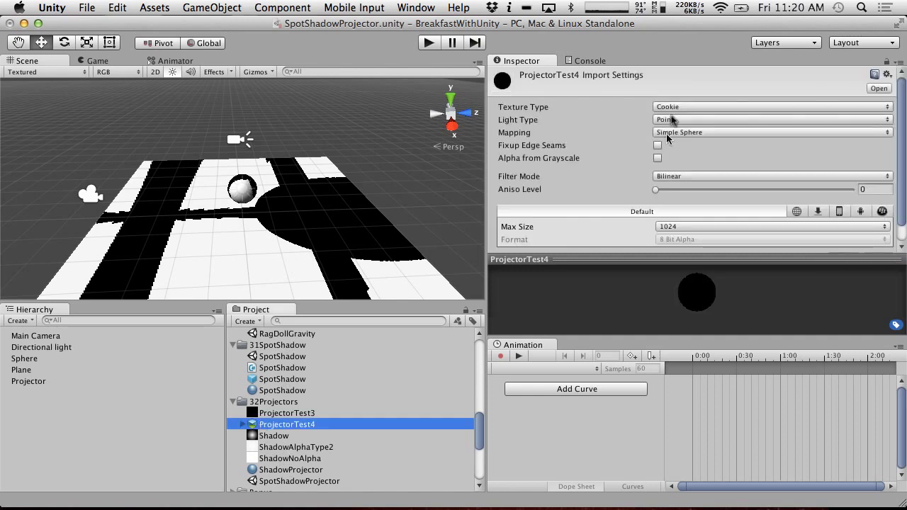
Set ProjectorTest4's cookie Light Type to Spotlight, apply the import settings and reselect the texture.
{"action": "left_click", "coordinate": [676, 119]}
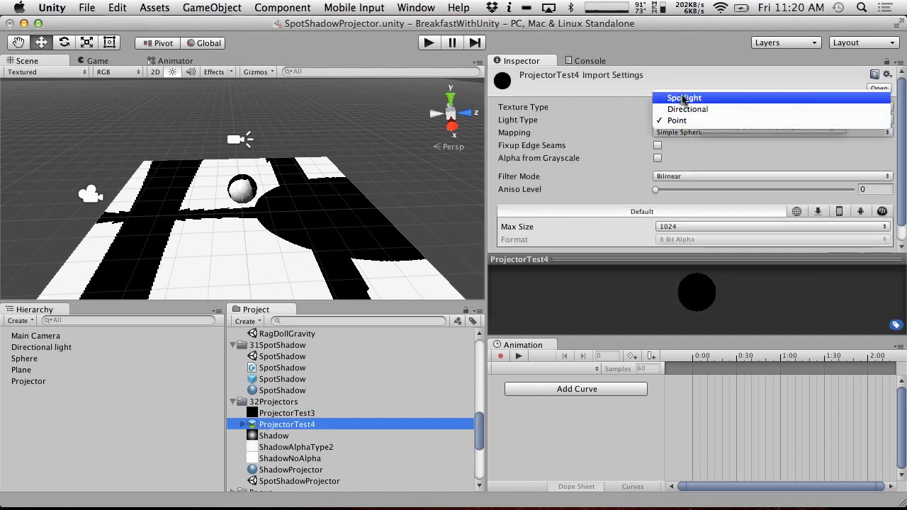
{"action": "left_click", "coordinate": [687, 95]}
{"action": "left_click", "coordinate": [889, 238]}
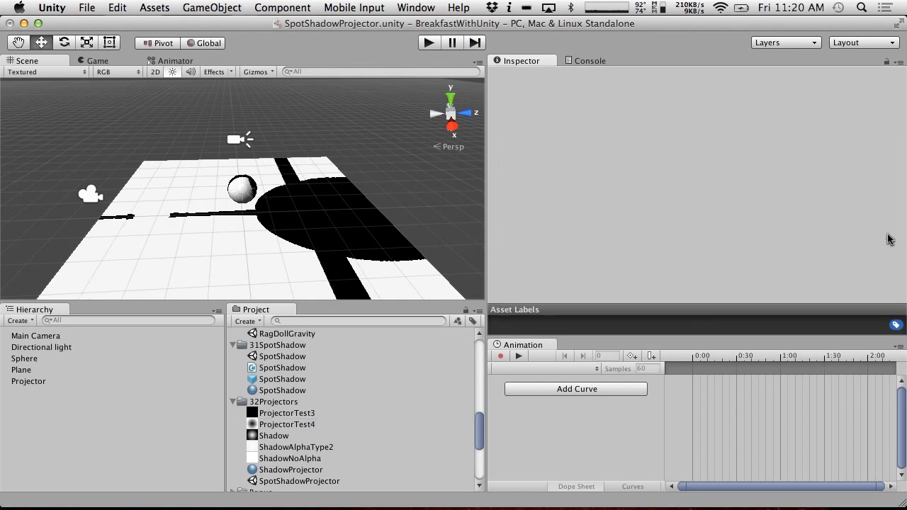
{"action": "left_click", "coordinate": [283, 427]}
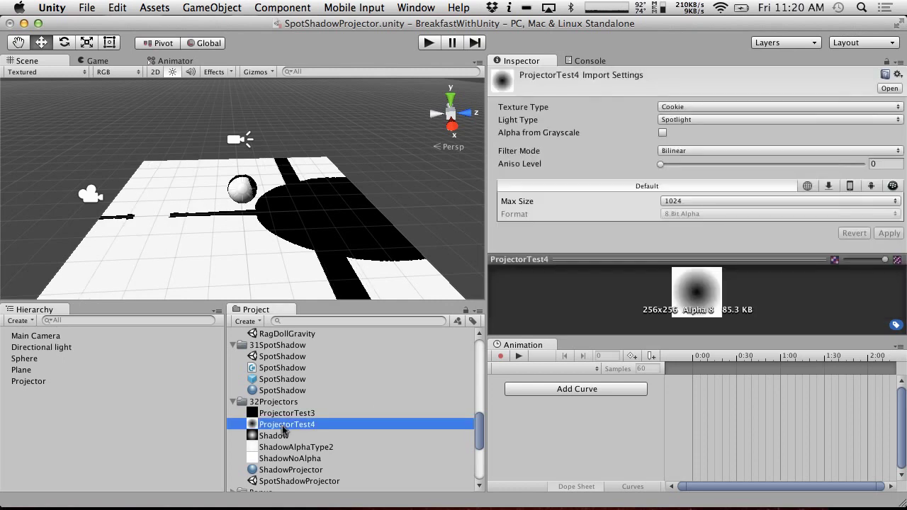
Compare the import settings and previews of ShadowAlphaType2, ShadowNoAlpha, Shadow and ProjectorTest4.
{"action": "left_click", "coordinate": [281, 447]}
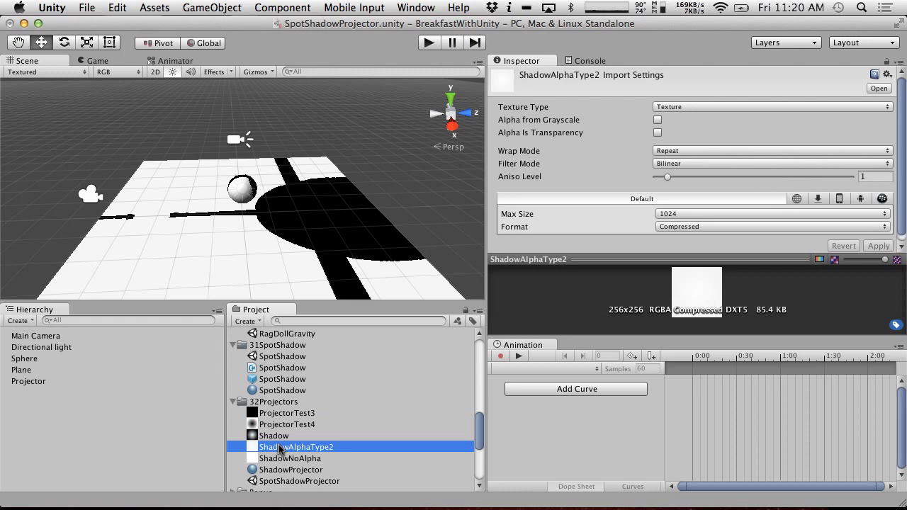
{"action": "left_click", "coordinate": [280, 459]}
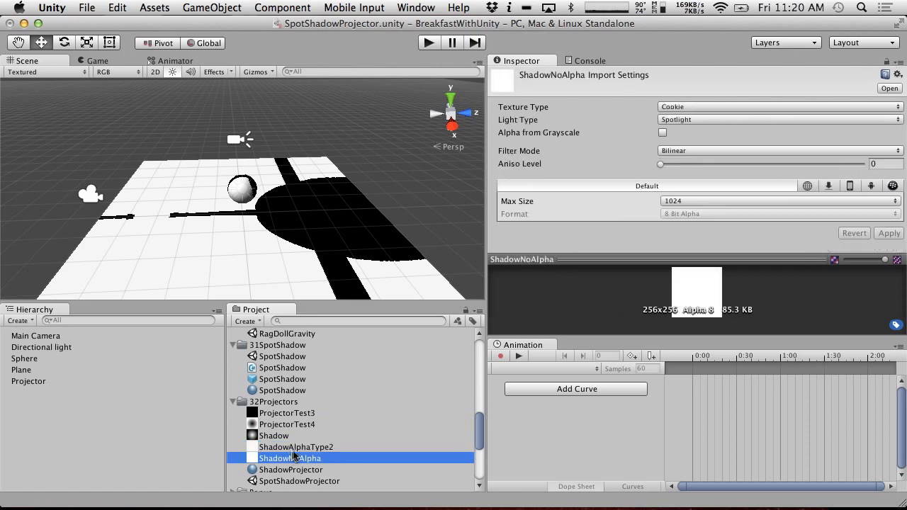
{"action": "left_click", "coordinate": [299, 447]}
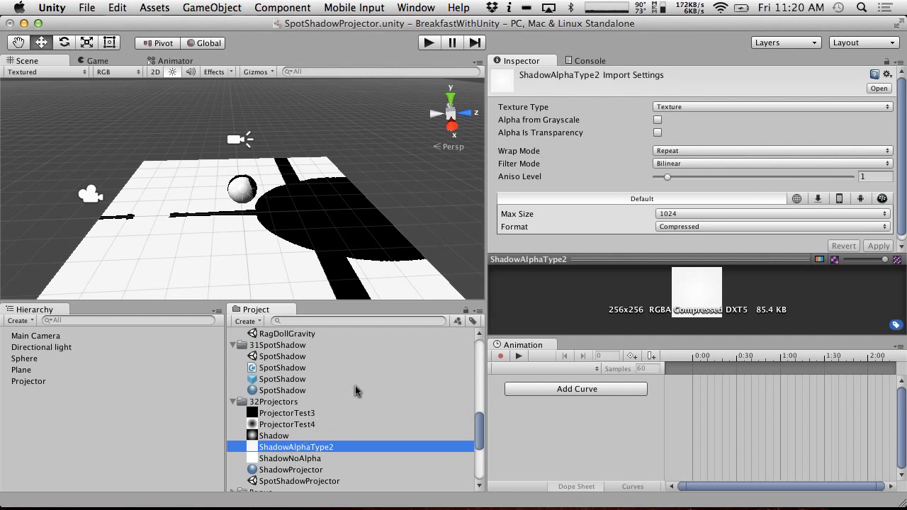
{"action": "left_click", "coordinate": [282, 435]}
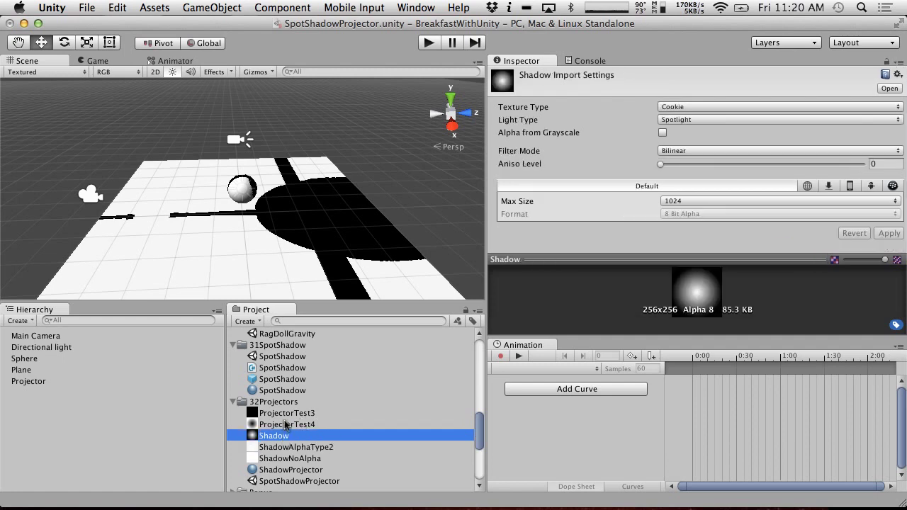
{"action": "left_click", "coordinate": [289, 425]}
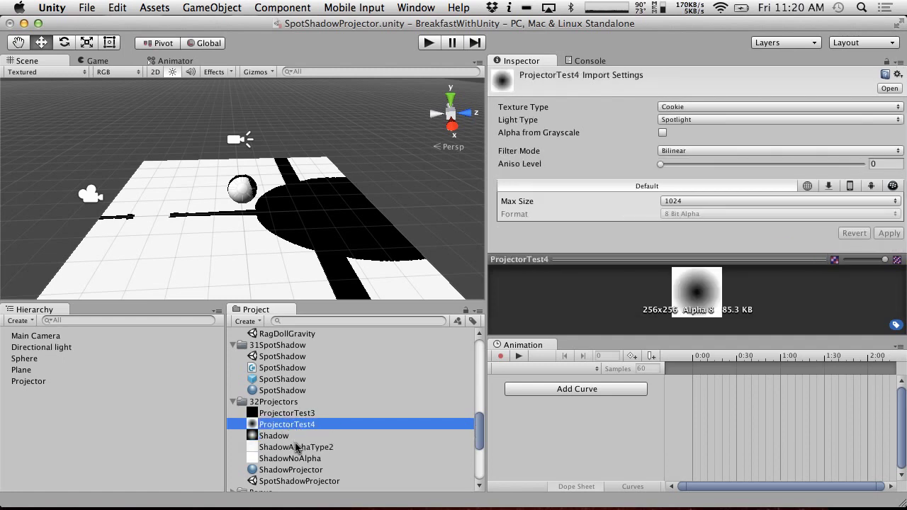
{"action": "left_click", "coordinate": [298, 447]}
{"action": "left_click", "coordinate": [296, 459]}
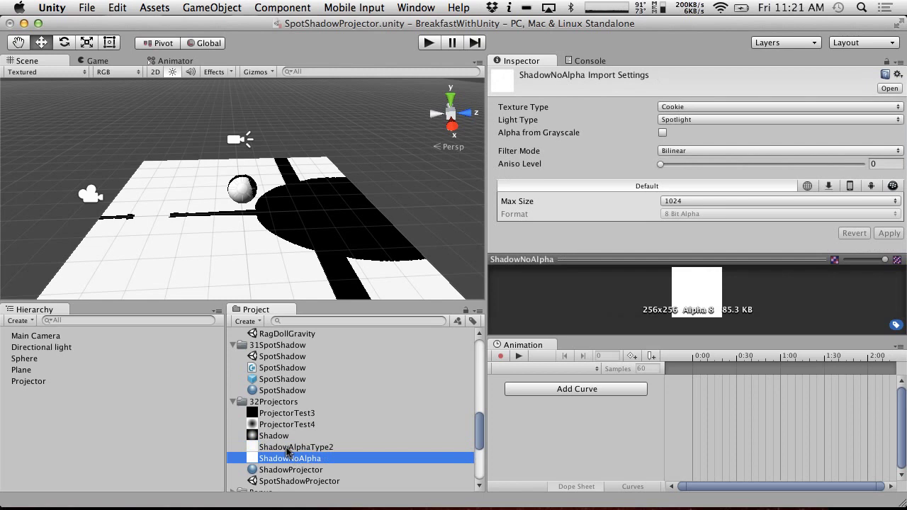
{"action": "left_click", "coordinate": [287, 447]}
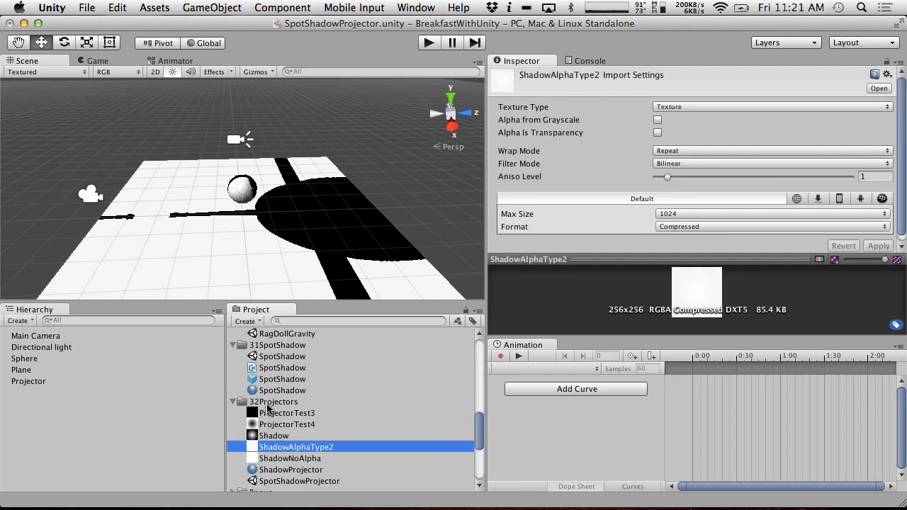
Set the Texture Type of all five textures from ProjectorTest3 to ShadowNoAlpha to Cookie and apply the import settings.
{"action": "left_click", "coordinate": [286, 470]}
{"action": "left_click", "coordinate": [283, 459]}
{"action": "left_click", "coordinate": [287, 413], "text": "shift"}
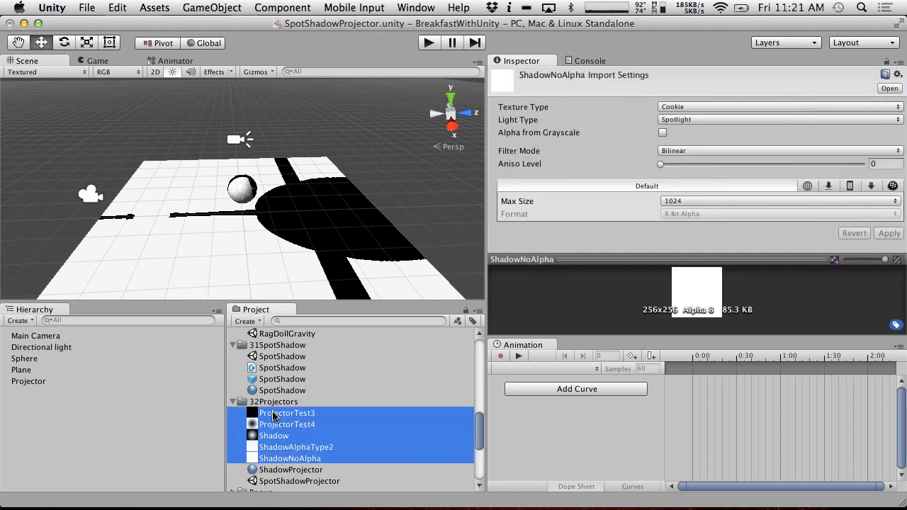
{"action": "left_click", "coordinate": [676, 107]}
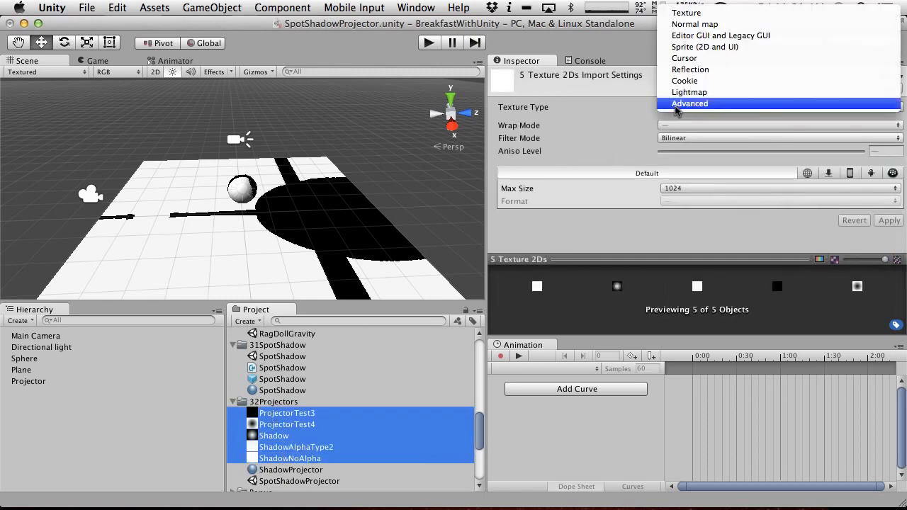
{"action": "left_click", "coordinate": [708, 80]}
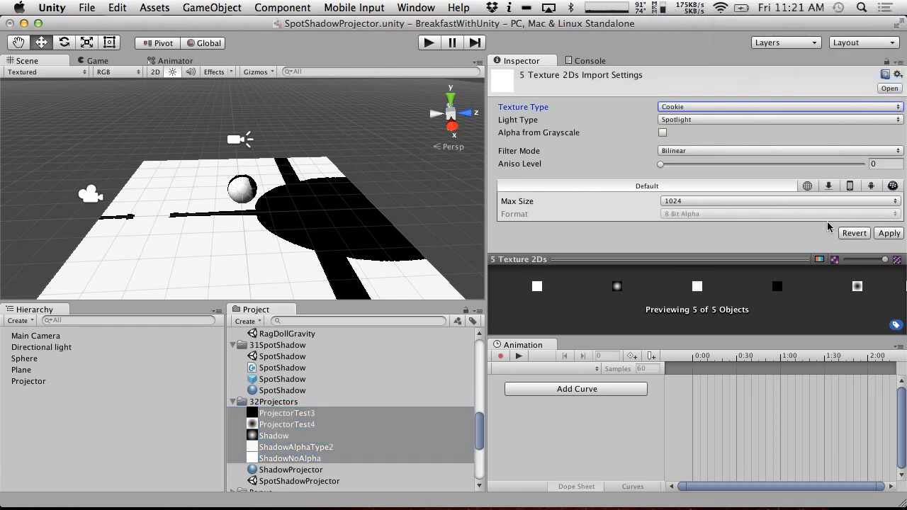
{"action": "left_click", "coordinate": [888, 234]}
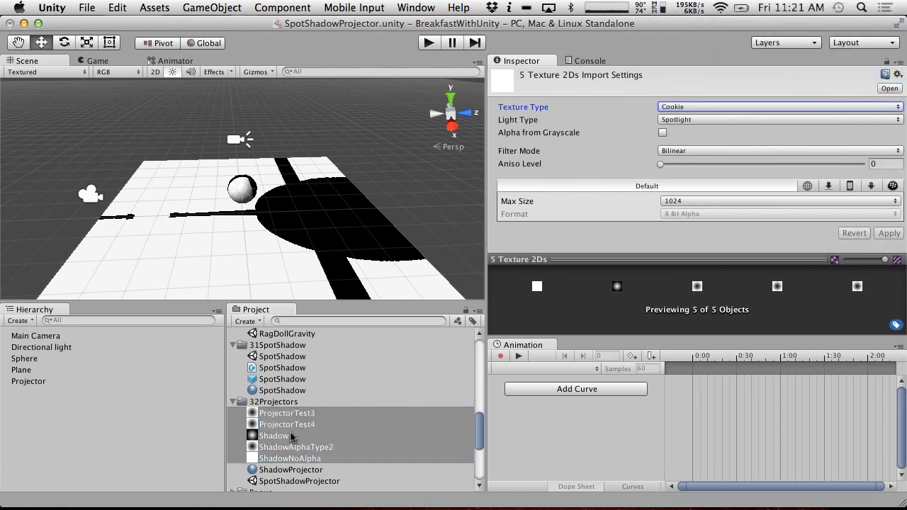
Try ProjectorTest3, ProjectorTest4, Shadow, ShadowAlphaType2 and ShadowNoAlpha in turn as the ShadowProjector material's Cookie texture.
{"action": "left_click", "coordinate": [283, 469]}
{"action": "left_click_drag", "start_coordinate": [276, 414], "coordinate": [880, 124]}
{"action": "left_click_drag", "start_coordinate": [277, 424], "coordinate": [881, 124]}
{"action": "left_click_drag", "start_coordinate": [290, 436], "coordinate": [881, 124]}
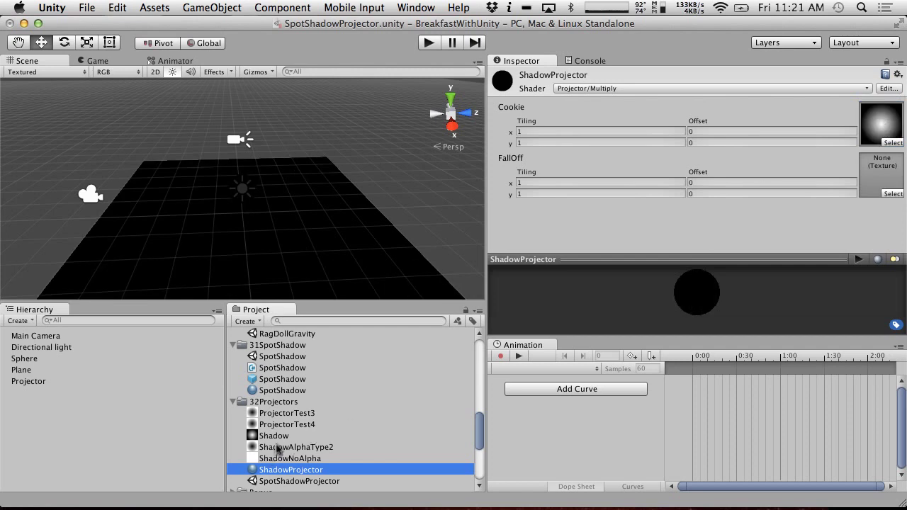
{"action": "left_click_drag", "start_coordinate": [278, 449], "coordinate": [880, 123]}
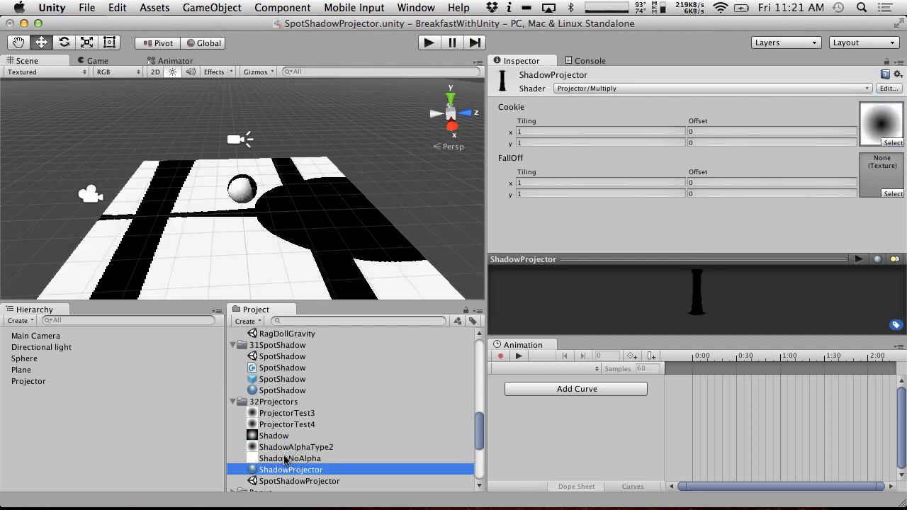
{"action": "left_click_drag", "start_coordinate": [285, 460], "coordinate": [876, 121]}
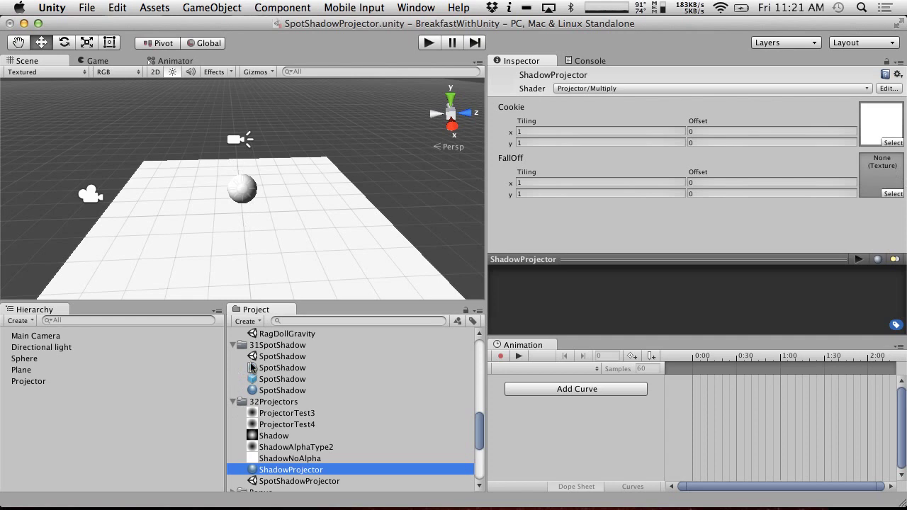
Review the ProjectorTest3, Shadow and ShadowAlphaType2 textures against the ShadowProjector material.
{"action": "left_click", "coordinate": [274, 414]}
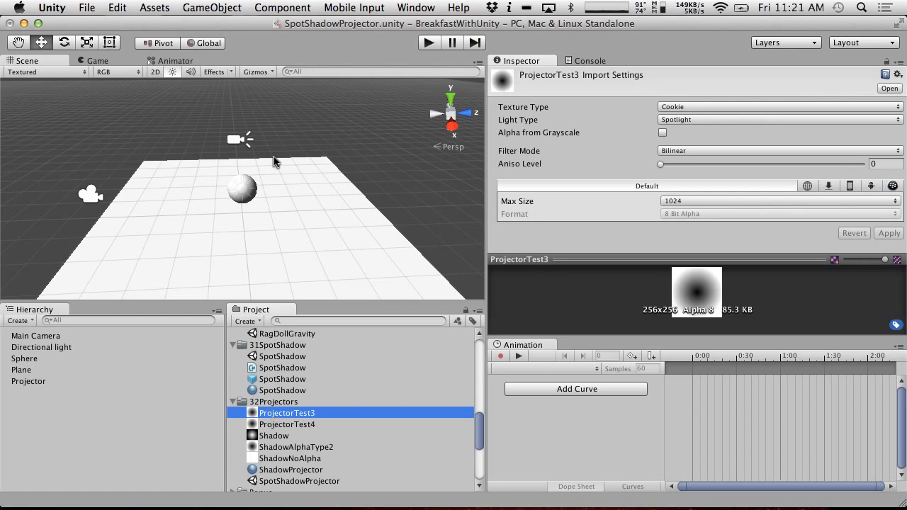
{"action": "left_click", "coordinate": [289, 471]}
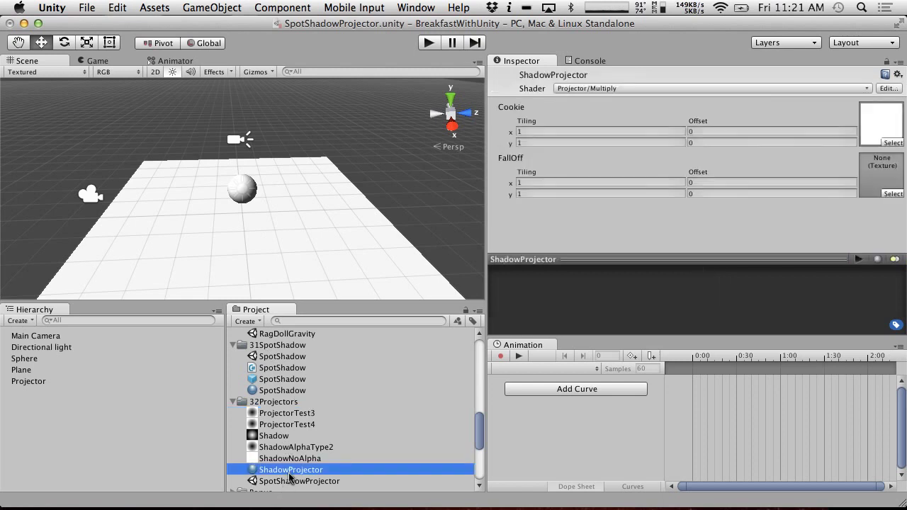
{"action": "left_click", "coordinate": [274, 436]}
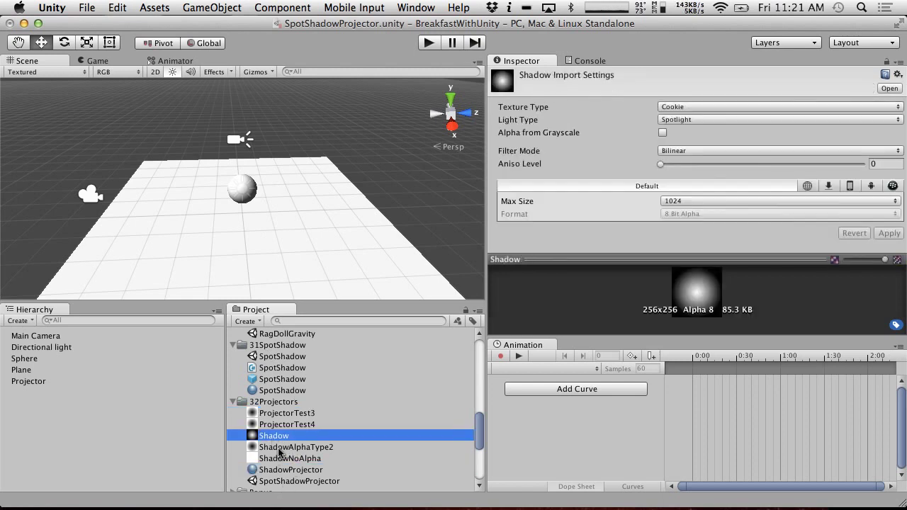
{"action": "left_click", "coordinate": [279, 449]}
{"action": "left_click", "coordinate": [273, 470]}
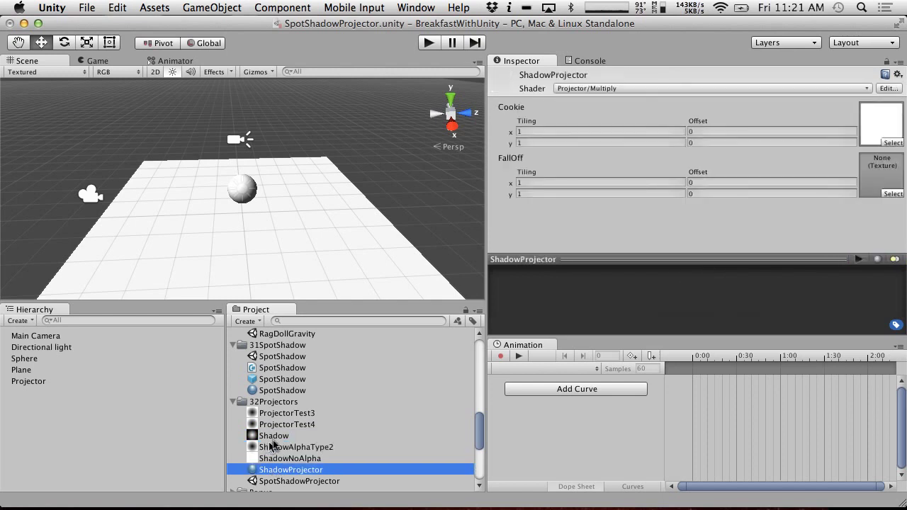
{"action": "left_click", "coordinate": [275, 436]}
Change the Texture Type of all five textures in the 32Projectors folder to Texture and apply the import settings.
{"action": "left_click", "coordinate": [271, 413]}
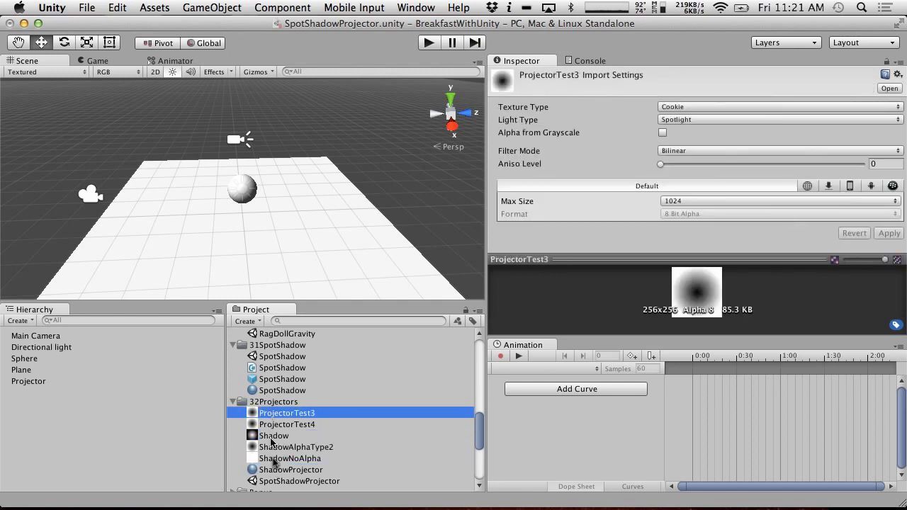
{"action": "left_click", "coordinate": [276, 459], "text": "shift"}
{"action": "left_click", "coordinate": [700, 106]}
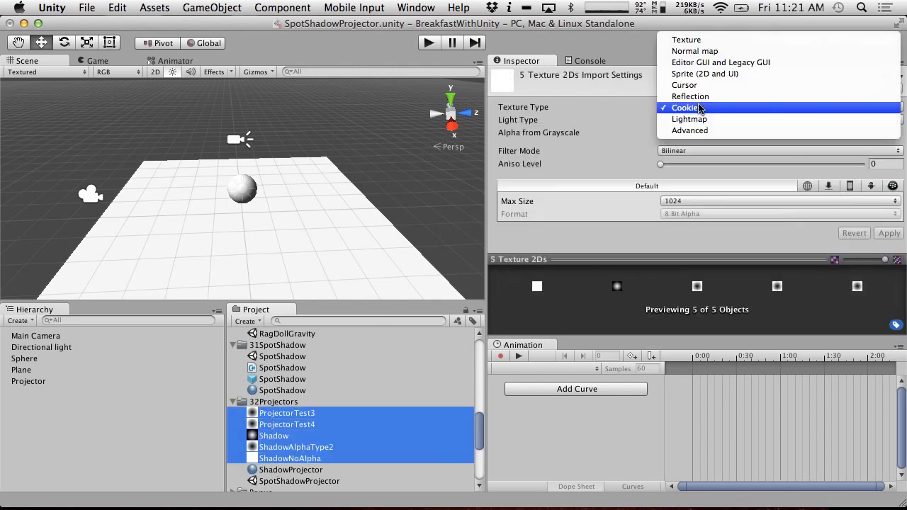
{"action": "left_click", "coordinate": [689, 40]}
{"action": "left_click", "coordinate": [890, 233]}
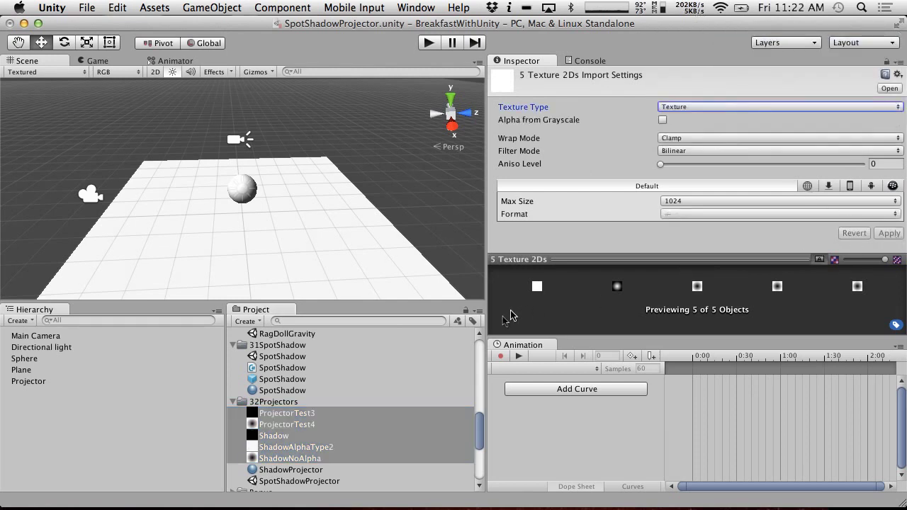
Assign ProjectorTest4 as the Cookie texture of the ShadowProjector material.
{"action": "left_click", "coordinate": [286, 442]}
{"action": "key", "text": "Up"}
{"action": "key", "text": "Up"}
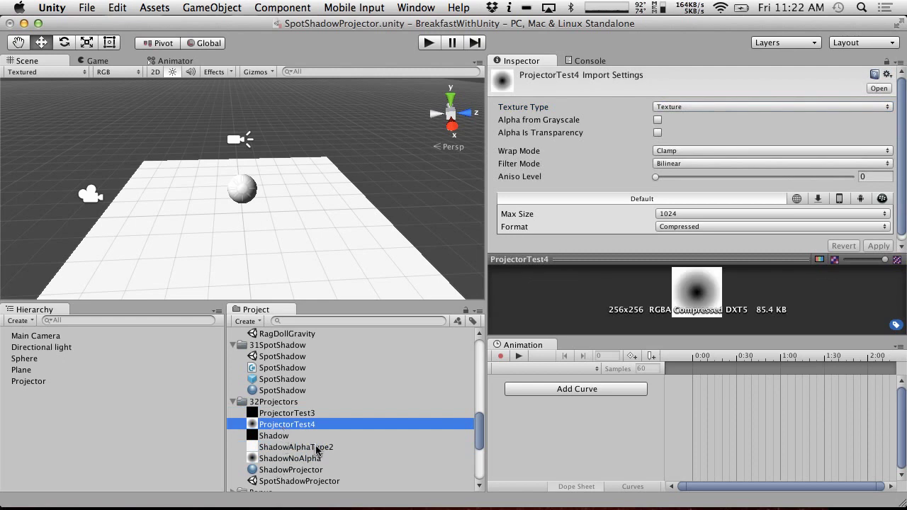
{"action": "left_click", "coordinate": [289, 460]}
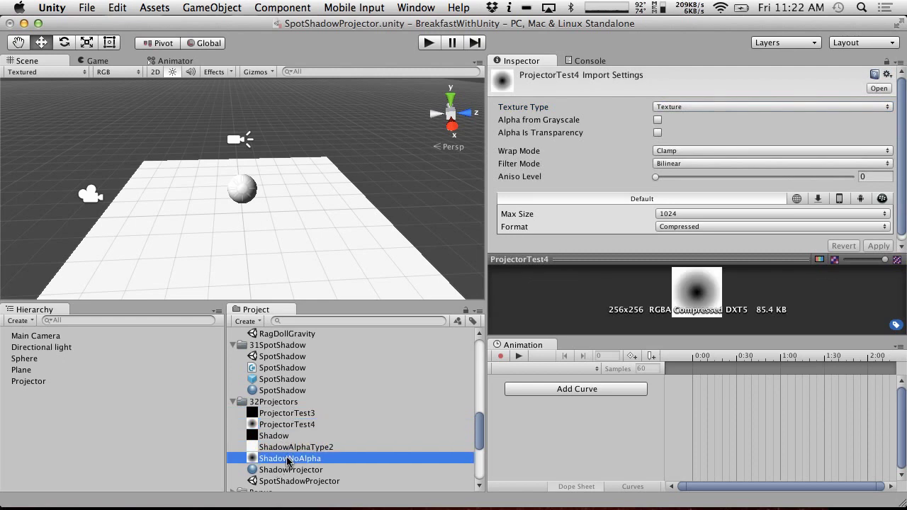
{"action": "left_click", "coordinate": [288, 422]}
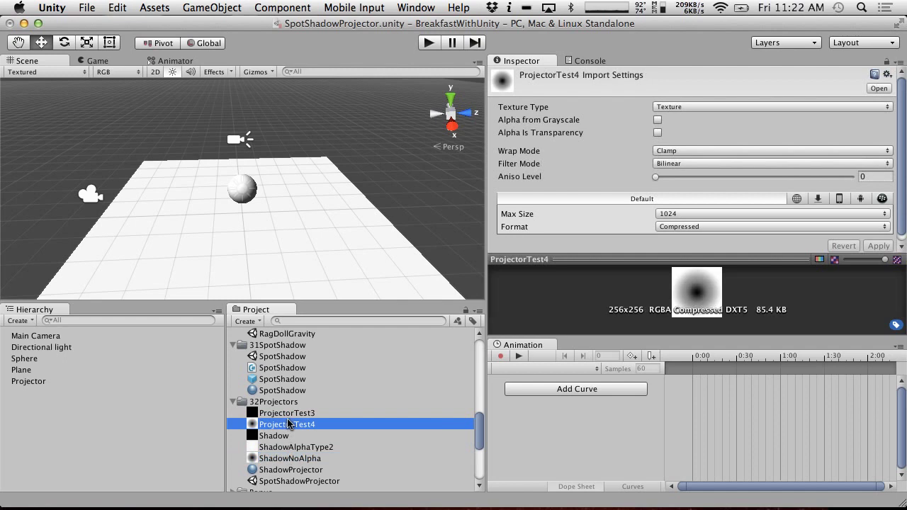
{"action": "left_click_drag", "start_coordinate": [287, 421], "coordinate": [305, 470]}
{"action": "left_click", "coordinate": [305, 471]}
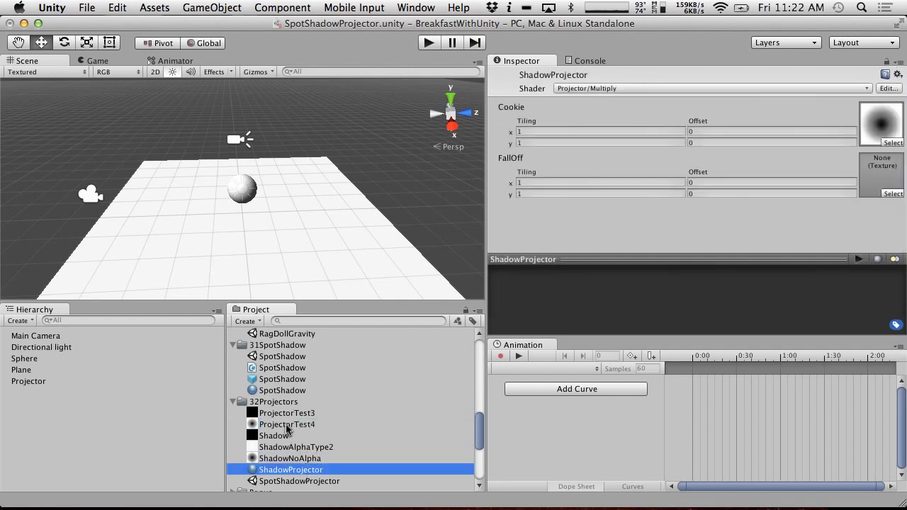
{"action": "left_click_drag", "start_coordinate": [287, 427], "coordinate": [885, 142]}
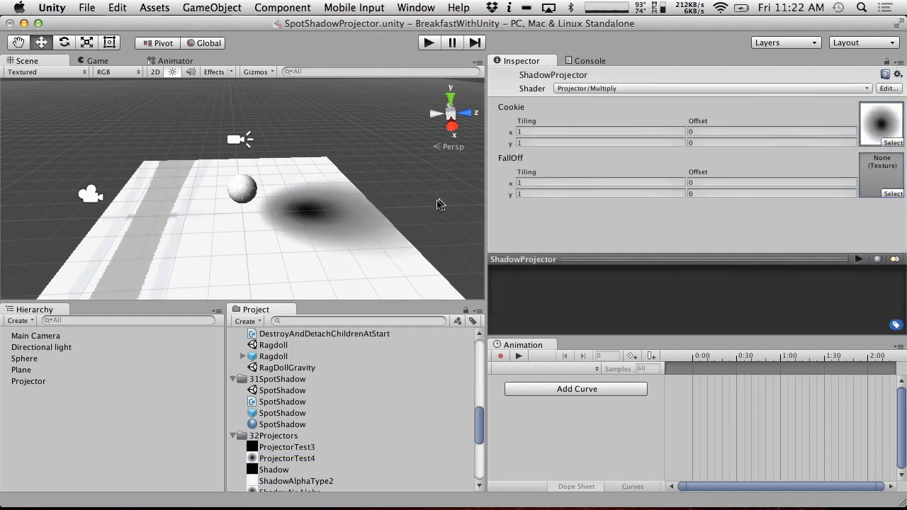
Set the Projector's X rotation to 90 so it projects straight down onto the plane.
{"action": "left_click", "coordinate": [241, 139]}
{"action": "left_click_drag", "start_coordinate": [702, 127], "coordinate": [597, 119]}
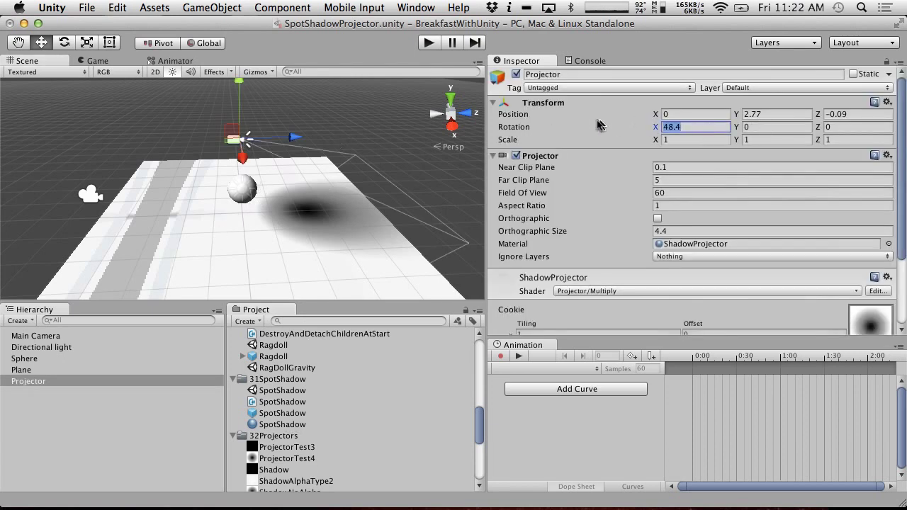
{"action": "type", "text": "90"}
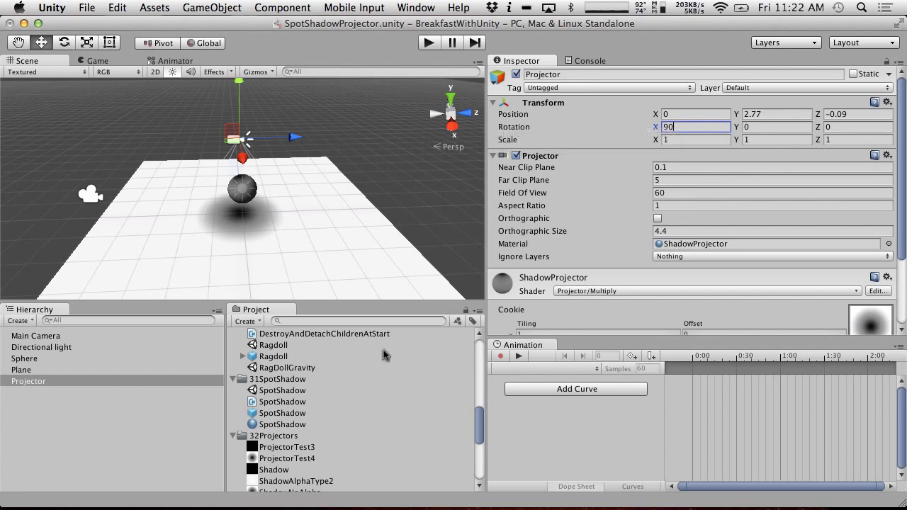
{"action": "scroll", "coordinate": [383, 354], "scroll_direction": "down", "scroll_amount": 10}
{"action": "scroll", "coordinate": [383, 354], "scroll_direction": "up", "scroll_amount": 5}
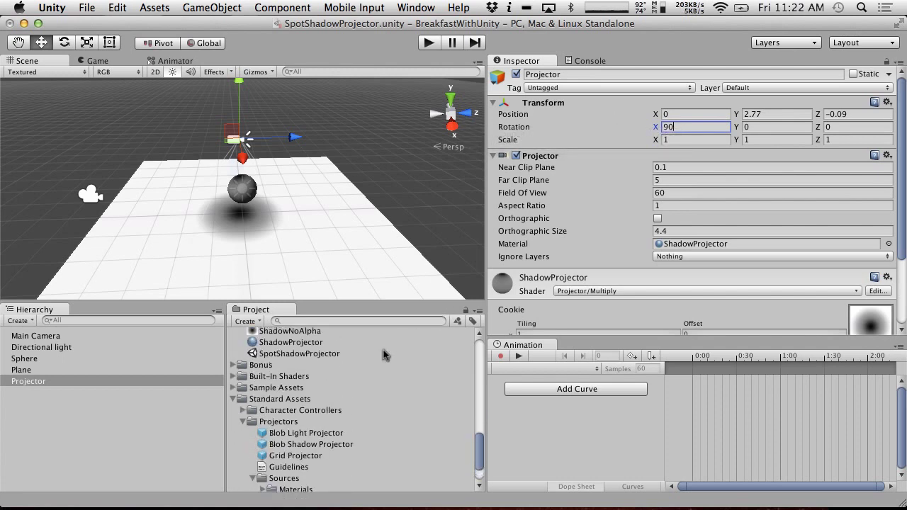
{"action": "scroll", "coordinate": [382, 354], "scroll_direction": "down", "scroll_amount": 3}
{"action": "scroll", "coordinate": [383, 355], "scroll_direction": "up", "scroll_amount": 6}
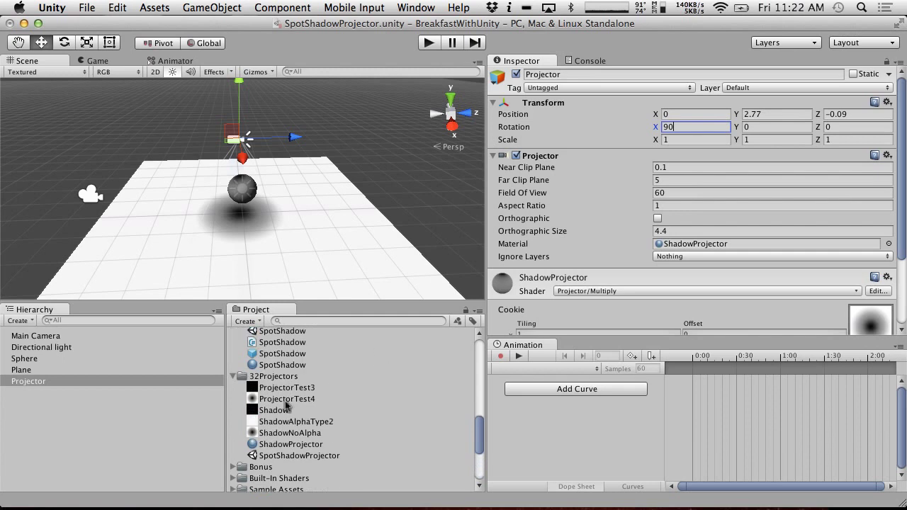
{"action": "left_click", "coordinate": [233, 377]}
{"action": "left_click", "coordinate": [233, 376]}
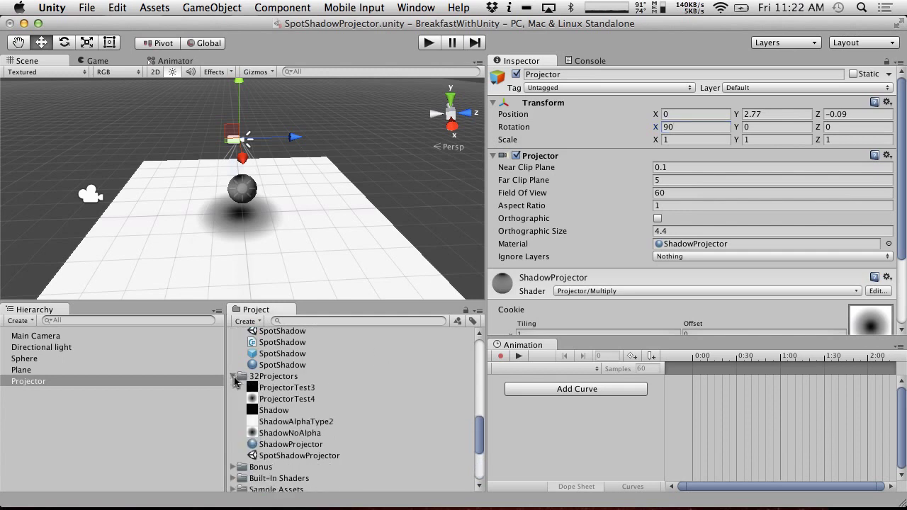
{"action": "left_click", "coordinate": [235, 182]}
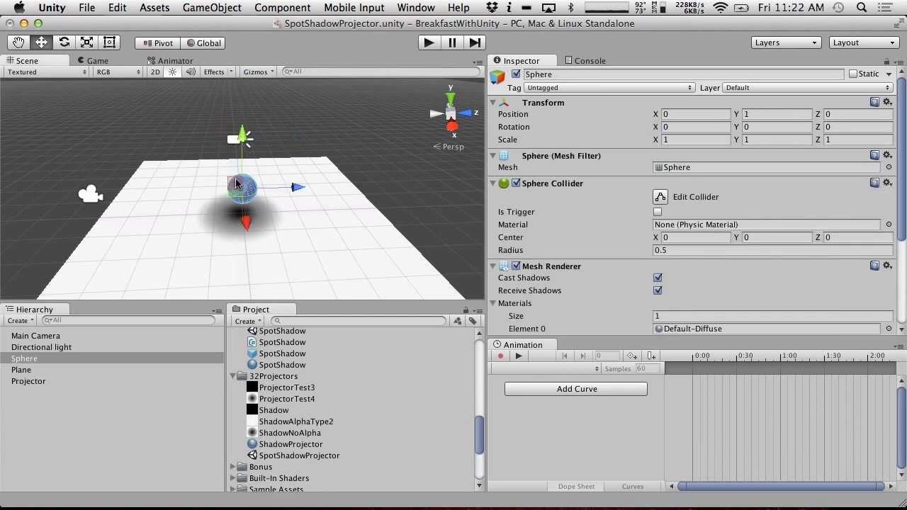
{"action": "left_click", "coordinate": [249, 96]}
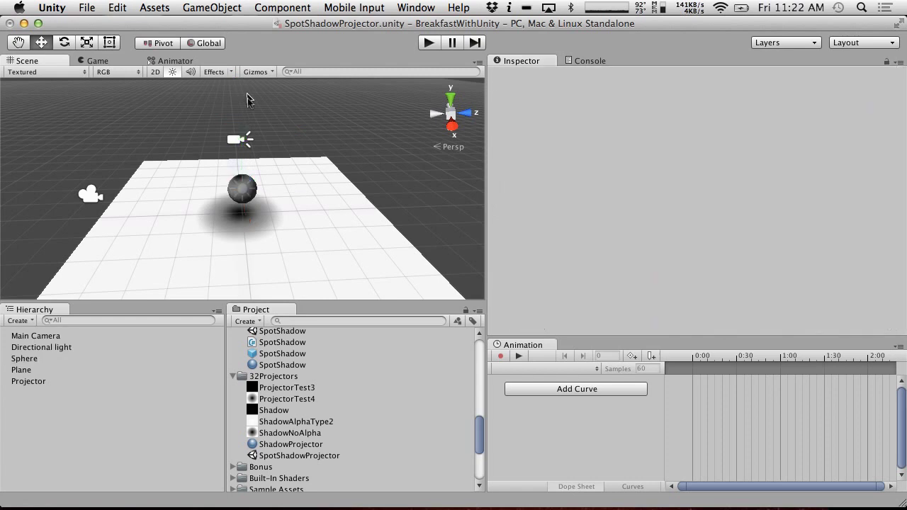
{"action": "left_click", "coordinate": [243, 164]}
{"action": "left_click_drag", "start_coordinate": [244, 164], "coordinate": [244, 107]}
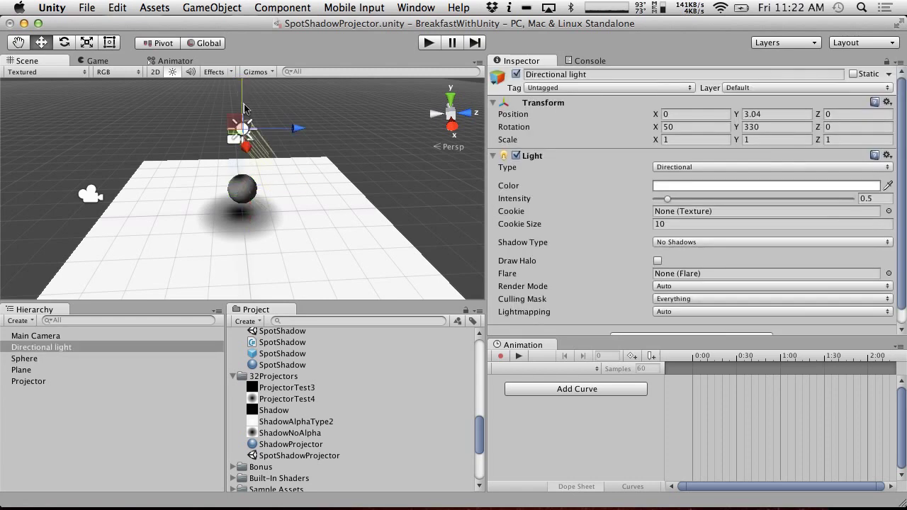
{"action": "key", "text": "super+z"}
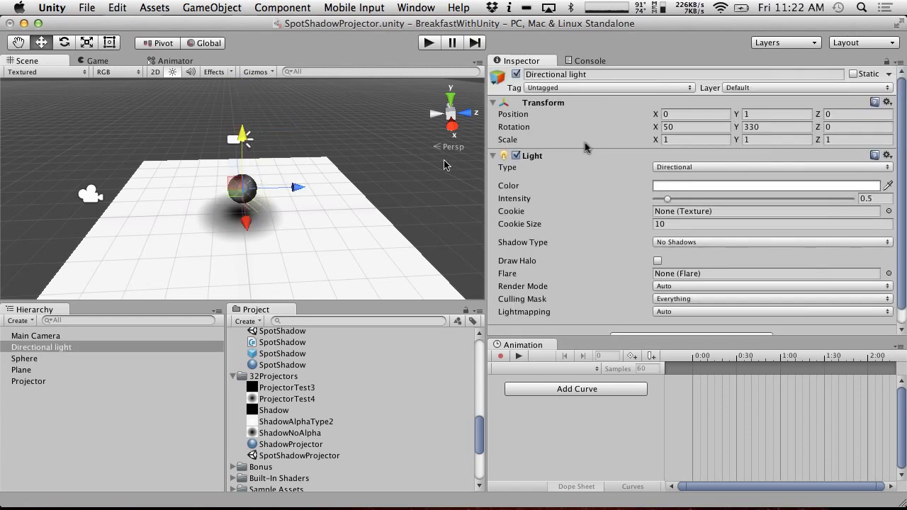
{"action": "left_click", "coordinate": [690, 127]}
{"action": "type", "text": "100"}
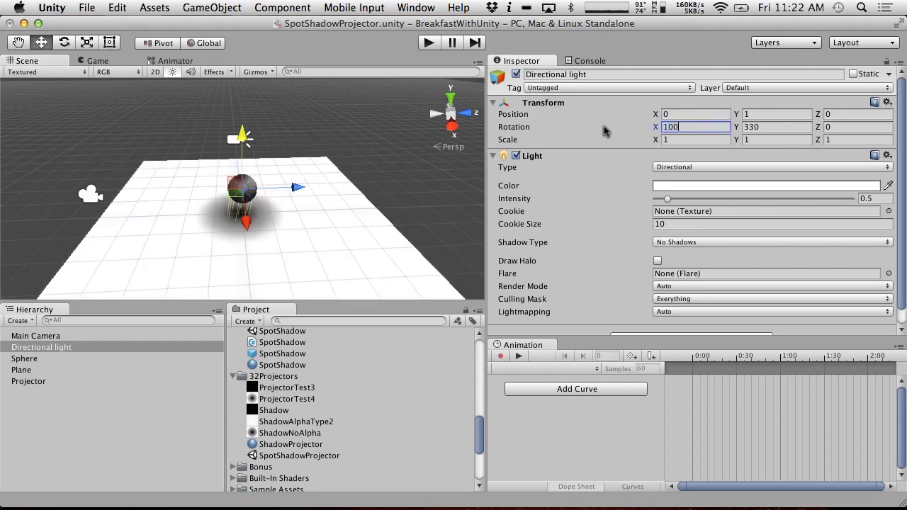
{"action": "key", "text": "super+z"}
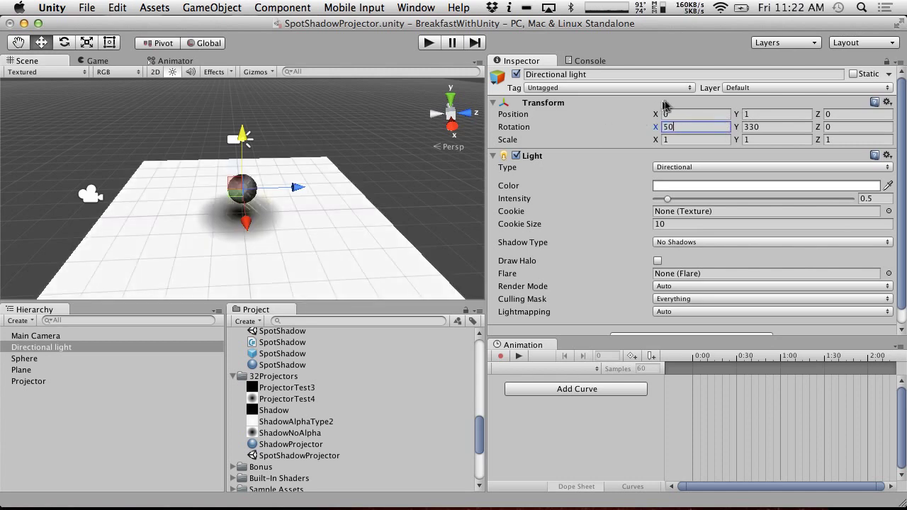
Set the Directional light's Y position to 100.
{"action": "left_click", "coordinate": [761, 115]}
{"action": "type", "text": "100"}
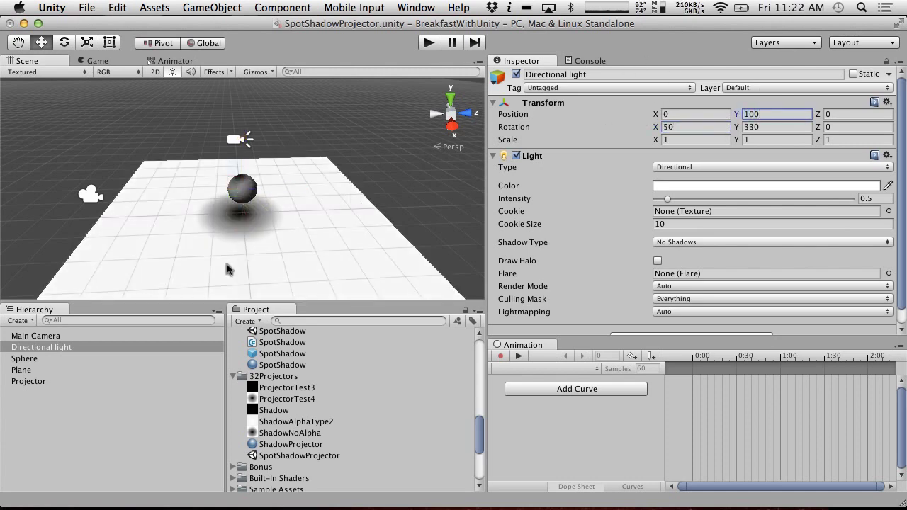
Make the Projector a child of the Sphere.
{"action": "left_click", "coordinate": [23, 360]}
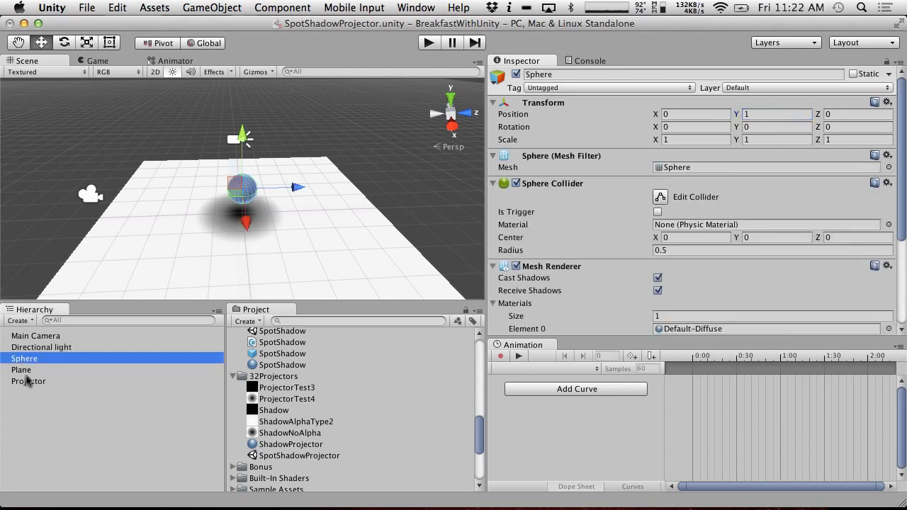
{"action": "left_click", "coordinate": [30, 381]}
{"action": "left_click_drag", "start_coordinate": [31, 380], "coordinate": [43, 359]}
Lower the Projector into the Sphere and set its local Y and Z positions to 0.
{"action": "left_click_drag", "start_coordinate": [243, 105], "coordinate": [262, 126]}
{"action": "scroll", "coordinate": [243, 164], "scroll_direction": "up", "scroll_amount": 5}
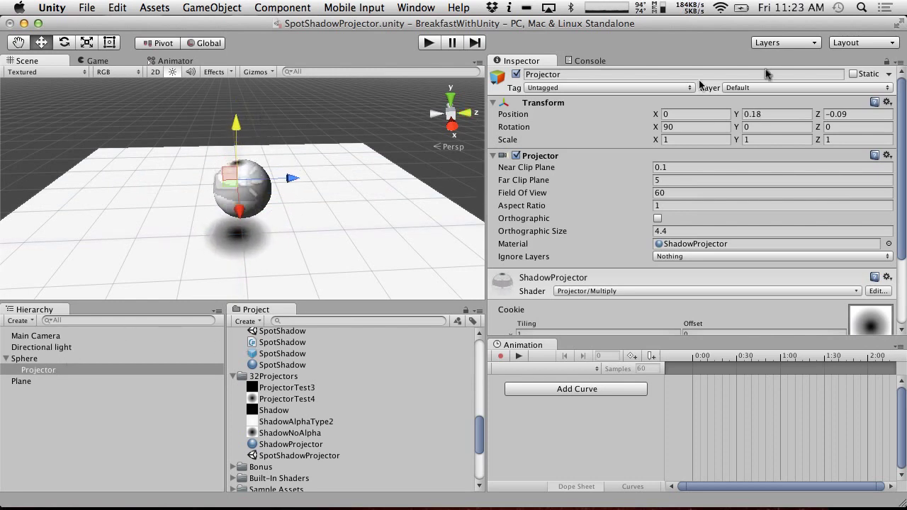
{"action": "left_click", "coordinate": [779, 114]}
{"action": "type", "text": "0"}
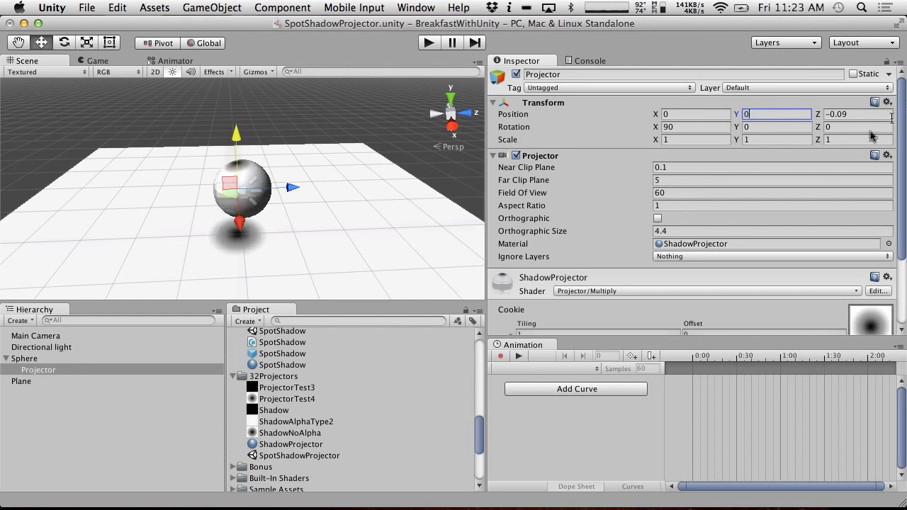
{"action": "left_click_drag", "start_coordinate": [878, 113], "coordinate": [768, 109]}
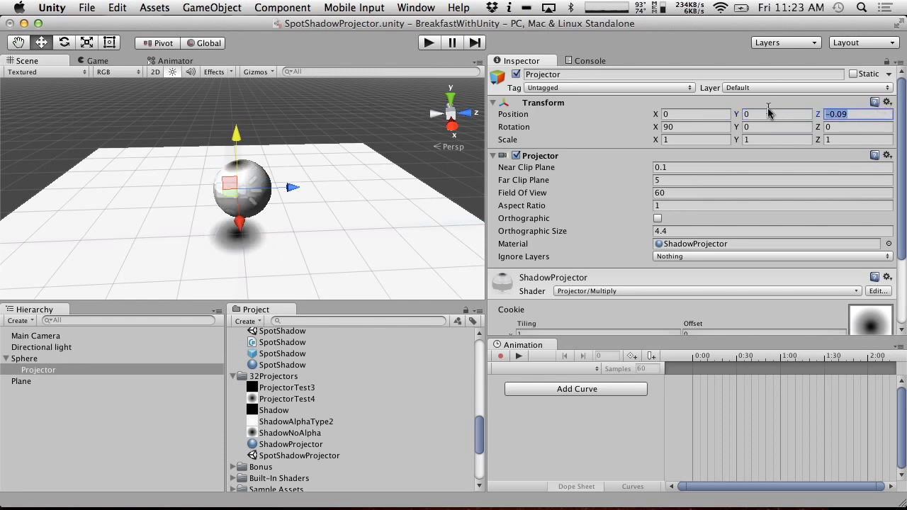
{"action": "type", "text": "0"}
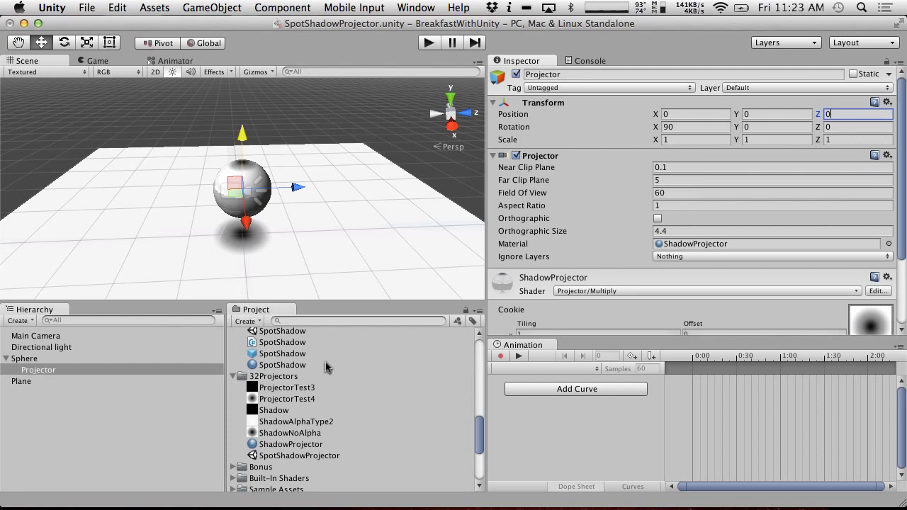
Add a new layer named NoShadow as User Layer 13.
{"action": "left_click", "coordinate": [706, 256]}
{"action": "left_click", "coordinate": [706, 259]}
{"action": "left_click", "coordinate": [24, 358]}
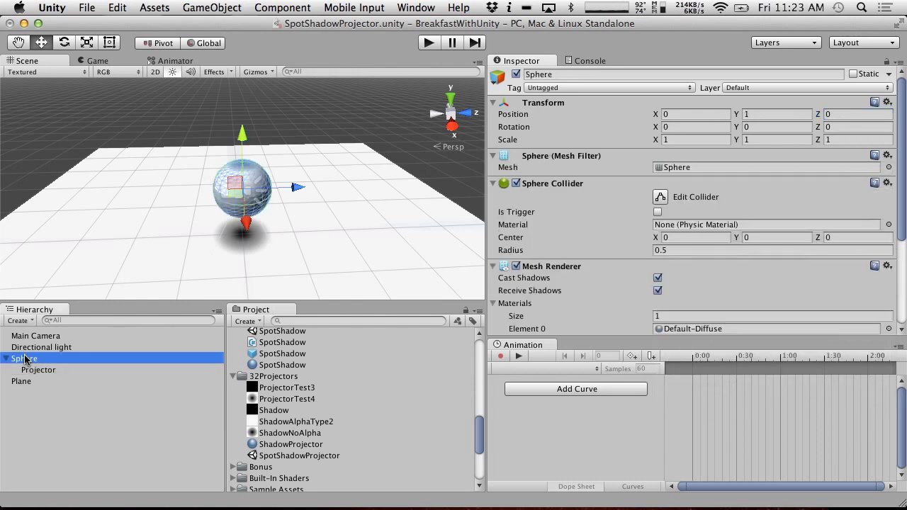
{"action": "left_click", "coordinate": [764, 88]}
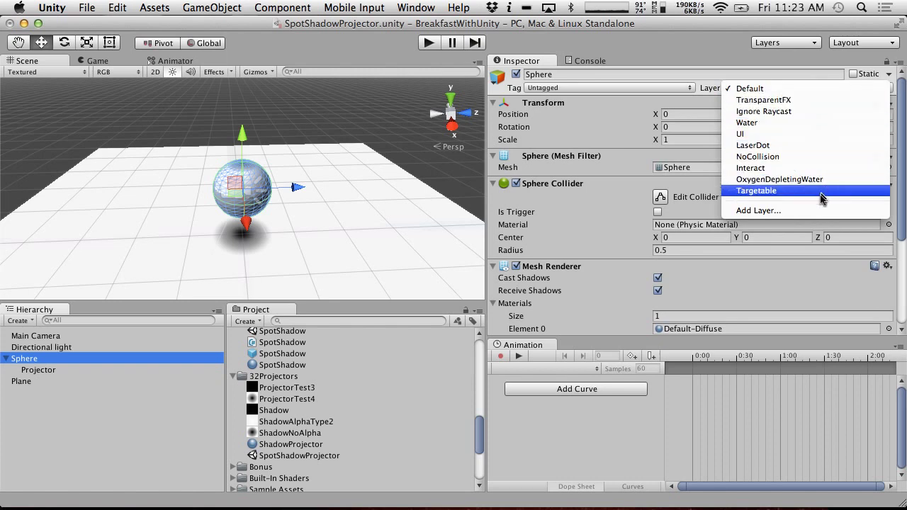
{"action": "left_click", "coordinate": [772, 211]}
{"action": "scroll", "coordinate": [649, 266], "scroll_direction": "down", "scroll_amount": 6}
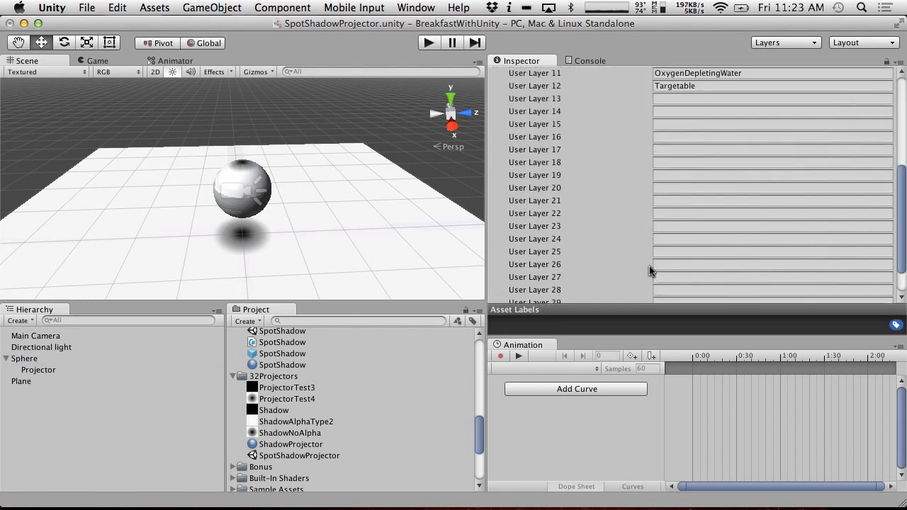
{"action": "scroll", "coordinate": [649, 266], "scroll_direction": "up", "scroll_amount": 3}
{"action": "left_click", "coordinate": [683, 182]}
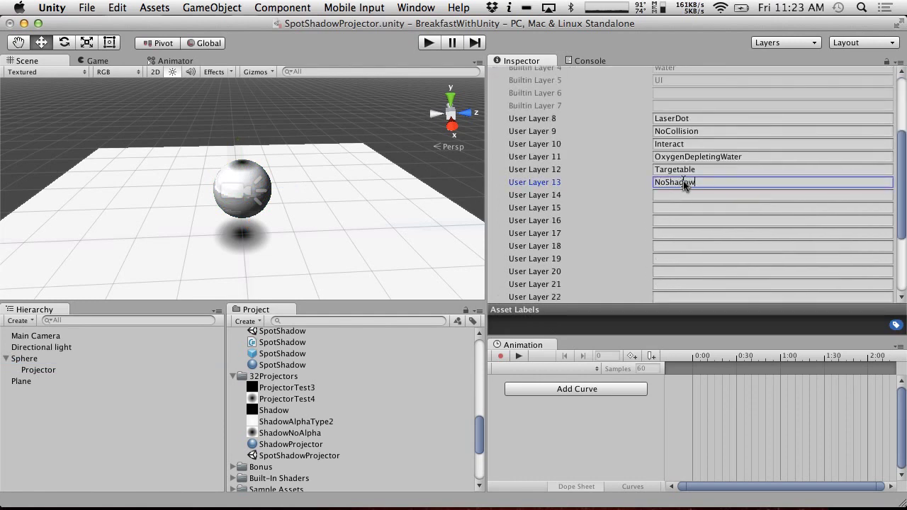
{"action": "left_click", "coordinate": [39, 369]}
Assign the Sphere and its child objects to the NoShadow layer.
{"action": "left_click", "coordinate": [24, 358]}
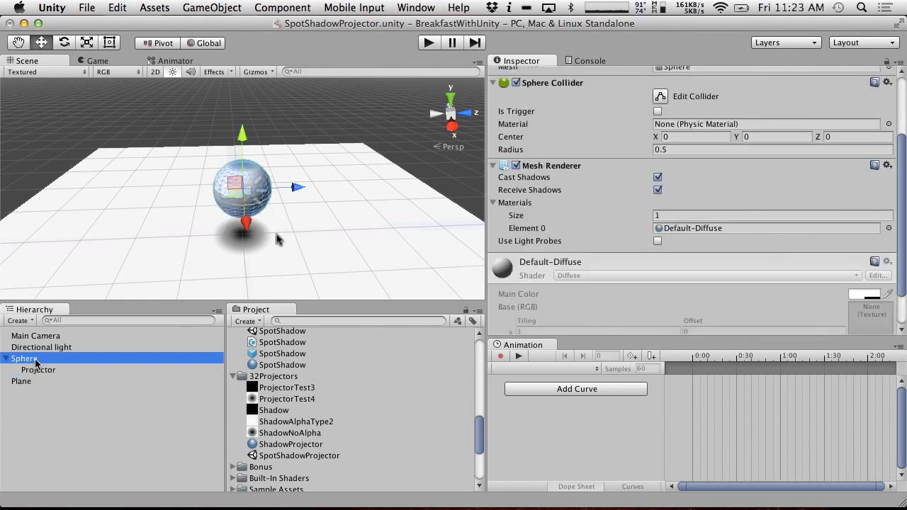
{"action": "left_click", "coordinate": [825, 87]}
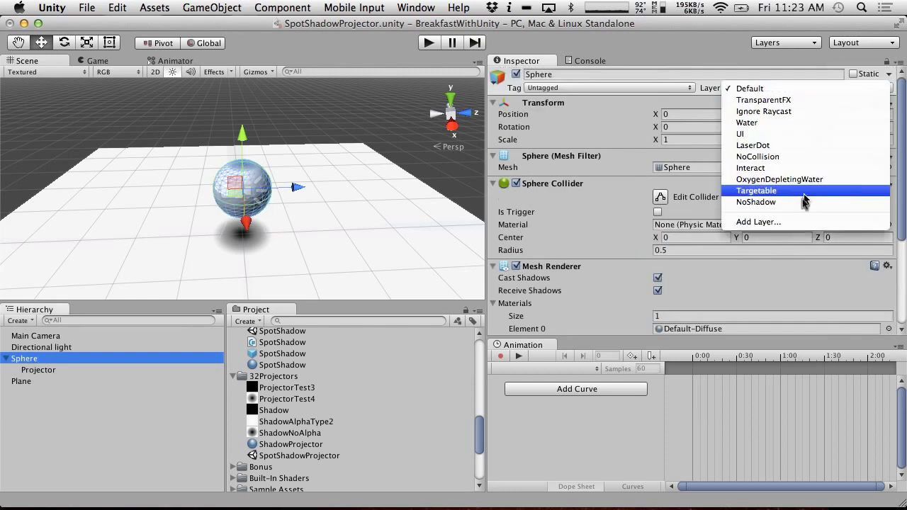
{"action": "left_click", "coordinate": [795, 202]}
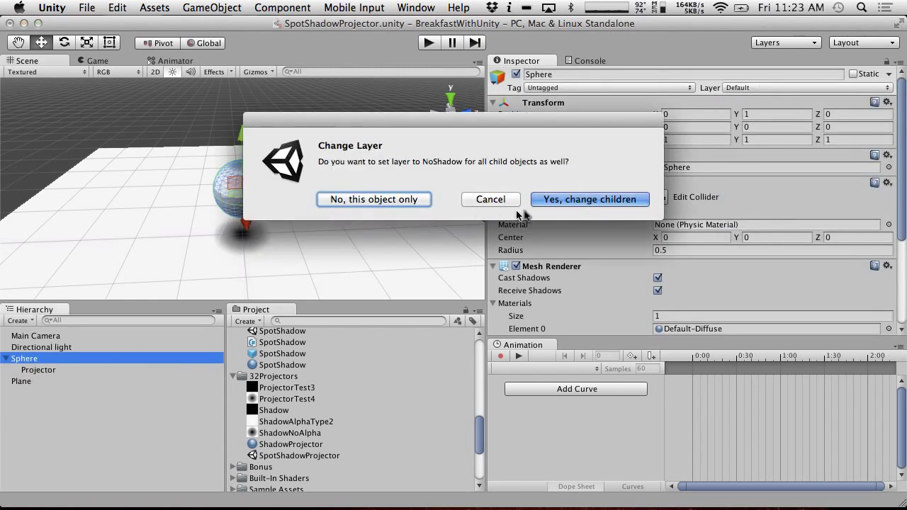
{"action": "left_click", "coordinate": [571, 201]}
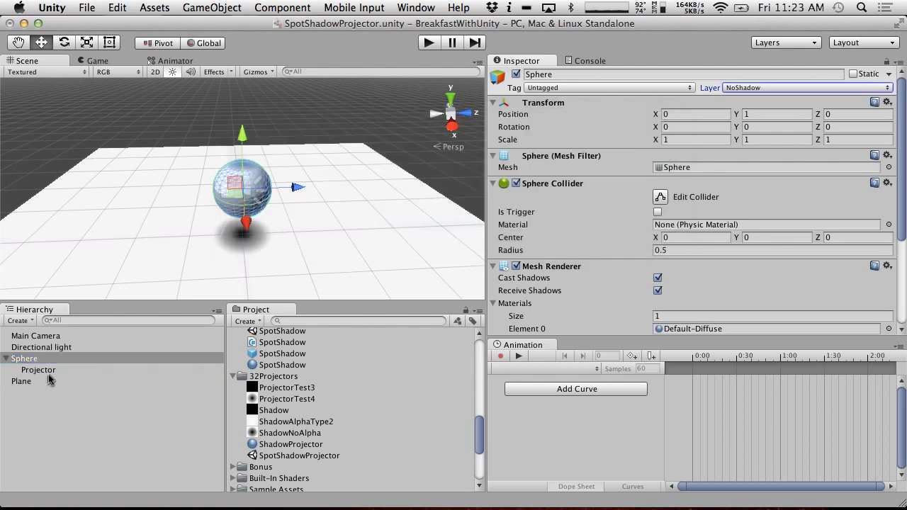
Set the Projector's Ignore Layers to NoShadow so it does not darken the Sphere.
{"action": "left_click", "coordinate": [40, 370]}
{"action": "left_click", "coordinate": [700, 257]}
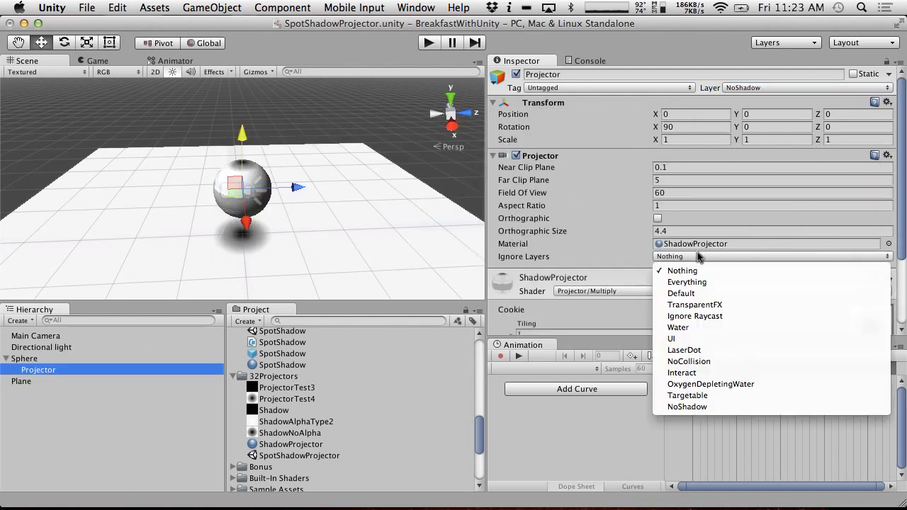
{"action": "left_click", "coordinate": [710, 406]}
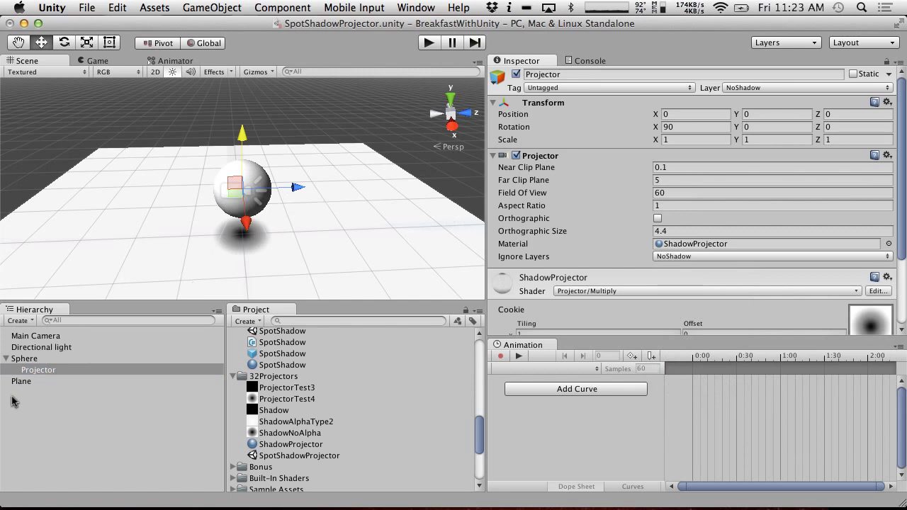
Raise the Sphere to a Y position of about 1.87, and try an X rotation of about 18.28 before undoing that rotation.
{"action": "left_click", "coordinate": [25, 358]}
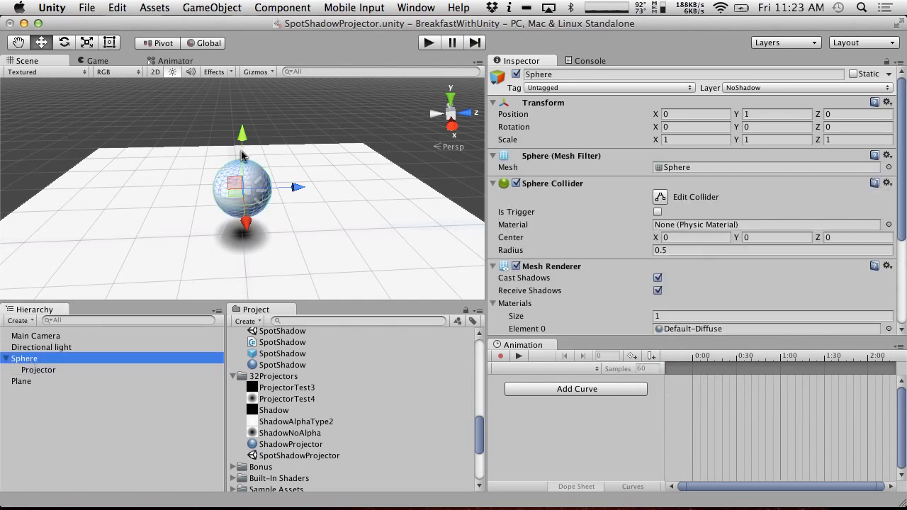
{"action": "left_click_drag", "start_coordinate": [242, 142], "coordinate": [272, 118]}
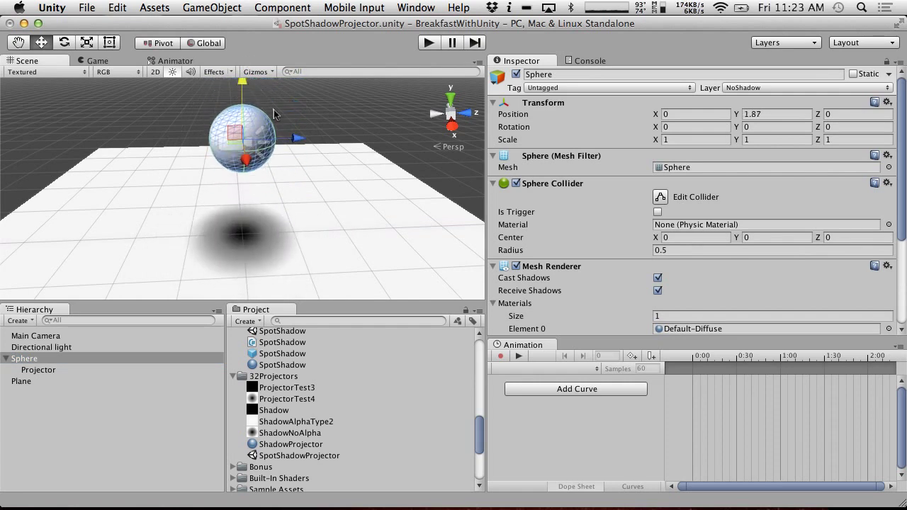
{"action": "left_click_drag", "start_coordinate": [663, 126], "coordinate": [762, 108]}
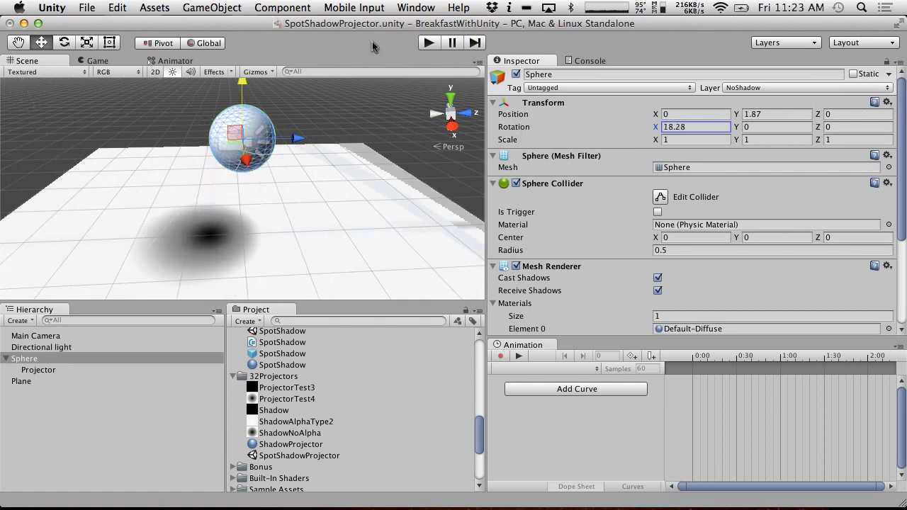
{"action": "key", "text": "super+z"}
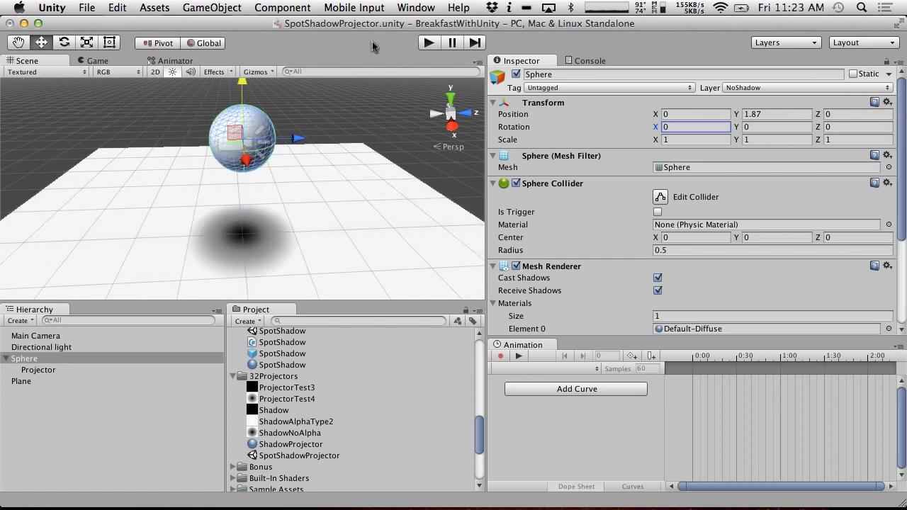
Create a C# script named MaintainOrientation in the 32Projectors folder.
{"action": "right_click", "coordinate": [280, 379]}
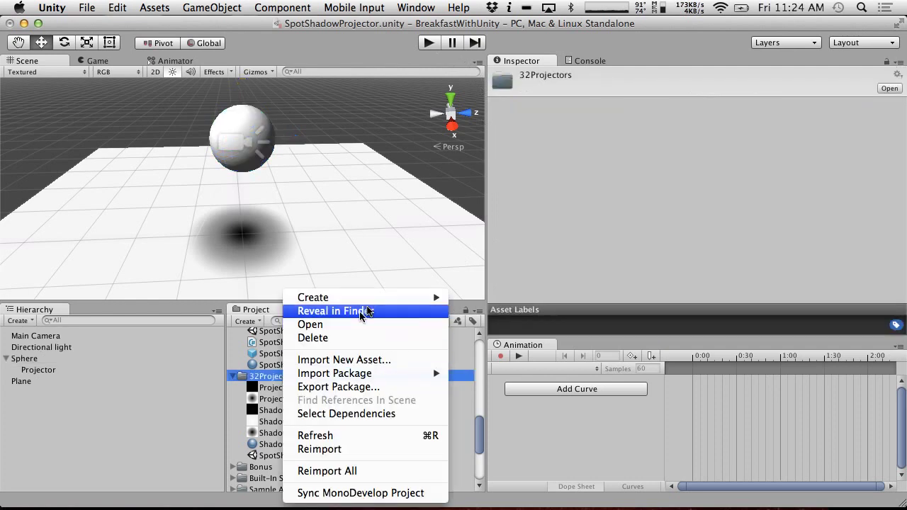
{"action": "mouse_move", "coordinate": [390, 298]}
{"action": "left_click", "coordinate": [522, 234]}
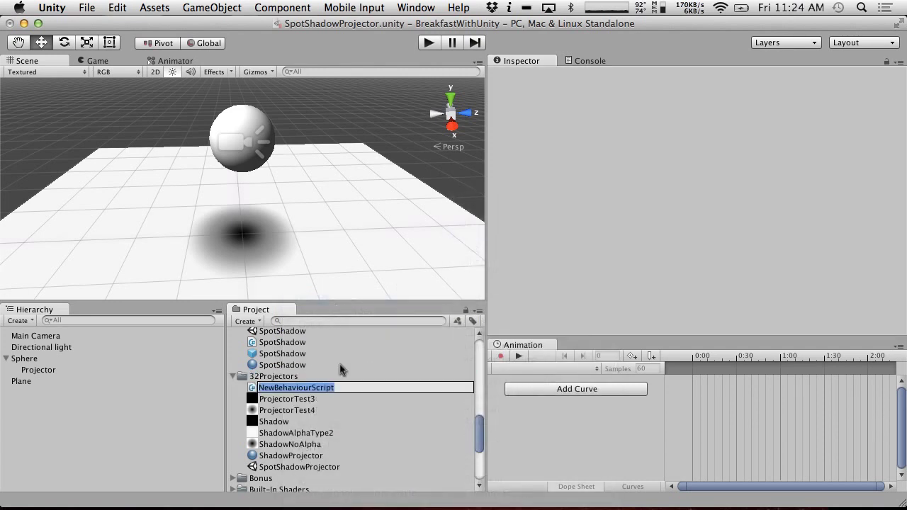
{"action": "type", "text": "MaintainOrie"}
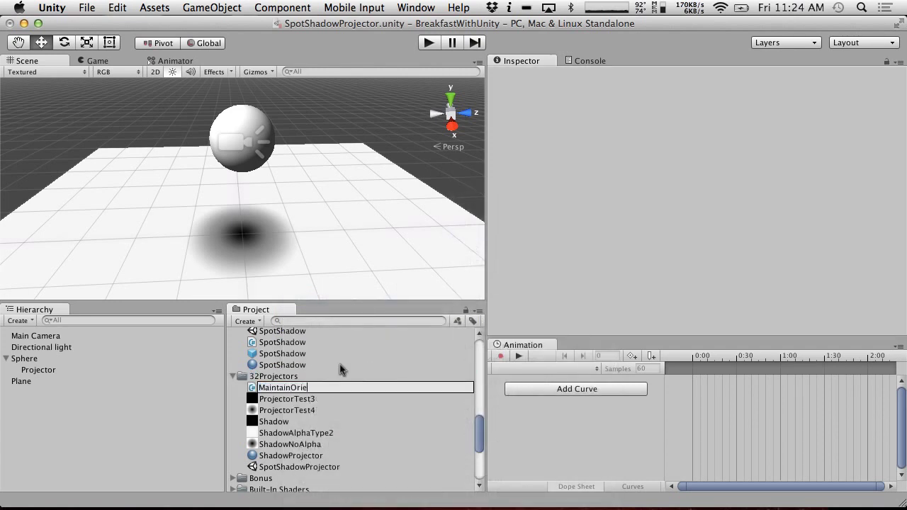
{"action": "type", "text": "ntation"}
{"action": "key", "text": "Return"}
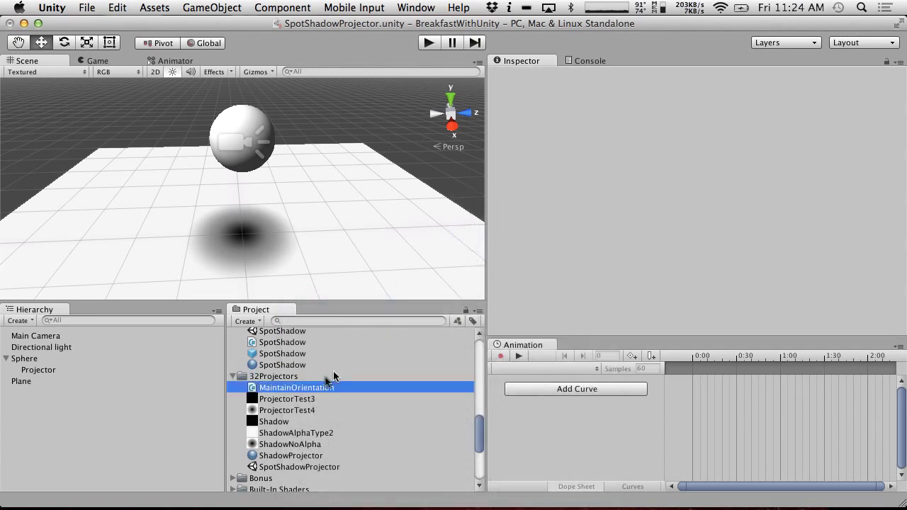
Open the MaintainOrientation script in MonoDevelop and put the class's opening brace on its own line, with a new line below it.
{"action": "double_click", "coordinate": [328, 388]}
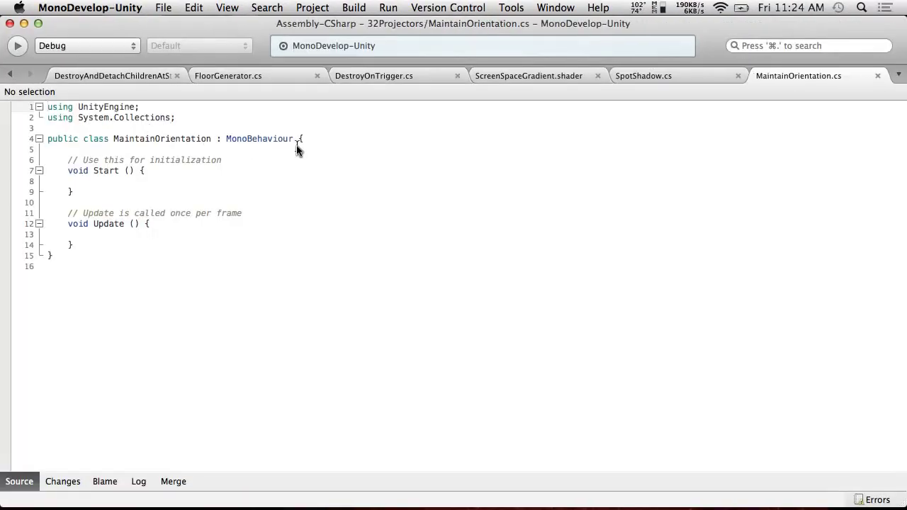
{"action": "left_click", "coordinate": [298, 142]}
{"action": "key", "text": "BackSpace"}
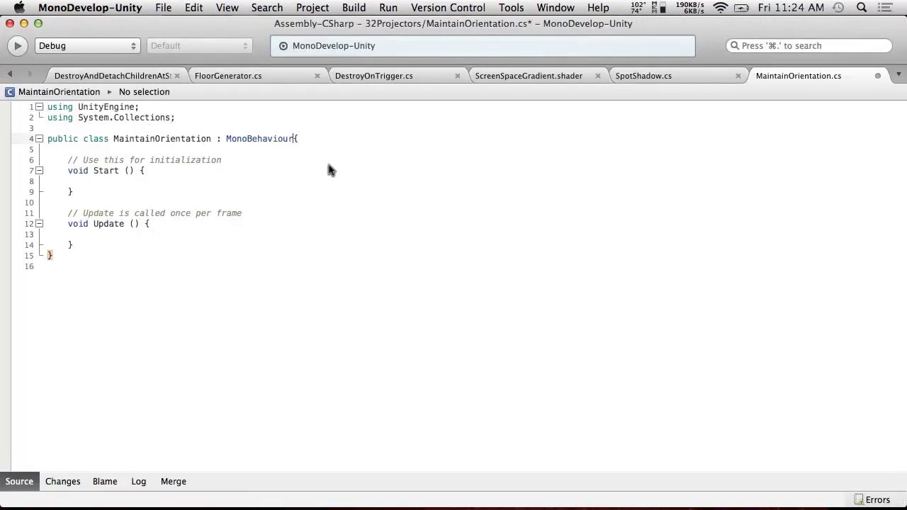
{"action": "key", "text": "Return"}
{"action": "key", "text": "Return"}
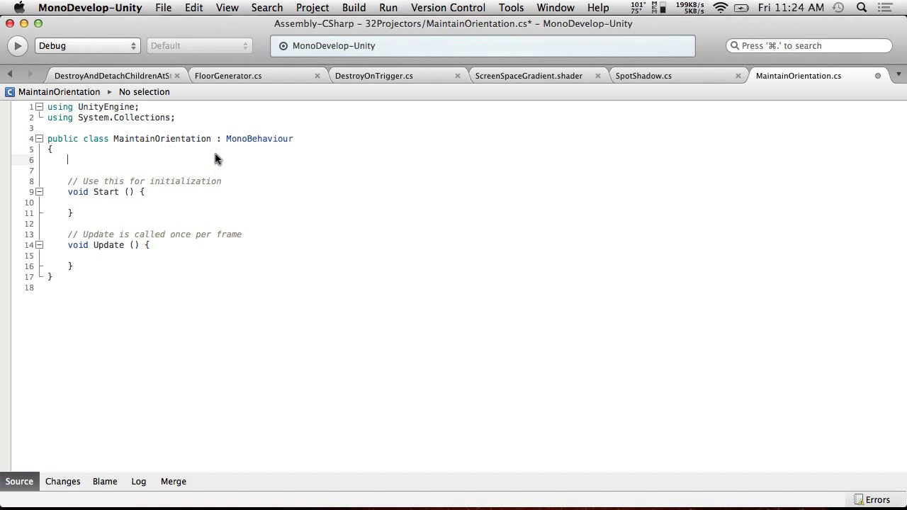
Declare a private Quaternion field named originalRotation at the start of the MaintainOrientation class.
{"action": "type", "text": "pro"}
{"action": "key", "text": "BackSpace"}
{"action": "key", "text": "BackSpace"}
{"action": "key", "text": "BackSpace"}
{"action": "type", "text": "public"}
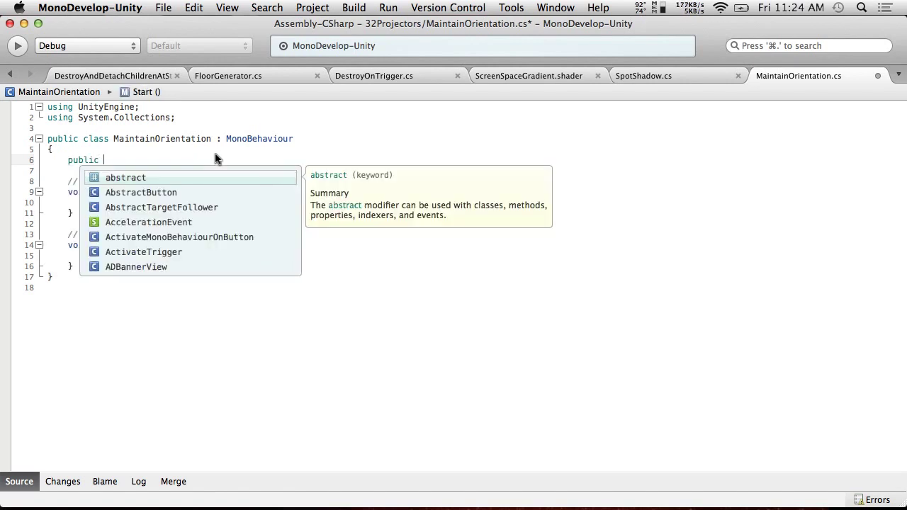
{"action": "key", "text": "BackSpace"}
{"action": "key", "text": "BackSpace"}
{"action": "type", "text": "private VEctor3 original"}
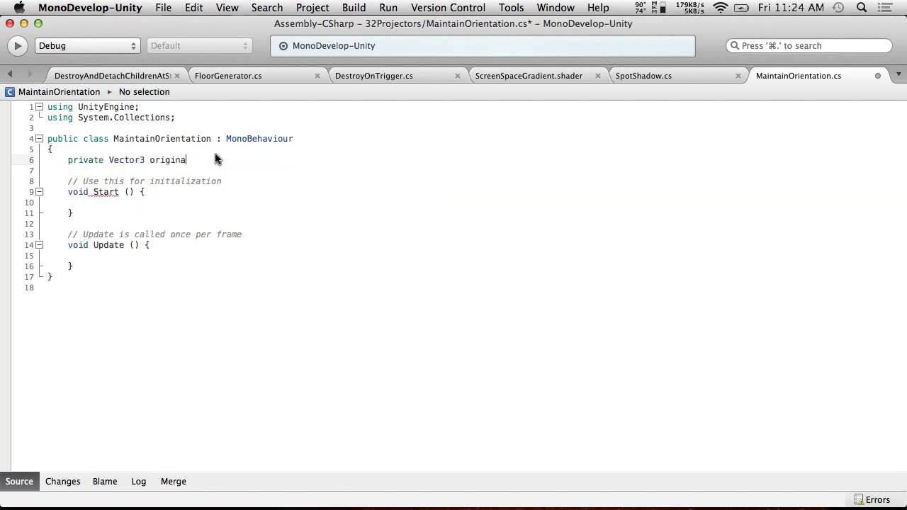
{"action": "double_click", "coordinate": [125, 160]}
{"action": "type", "text": "Quat"}
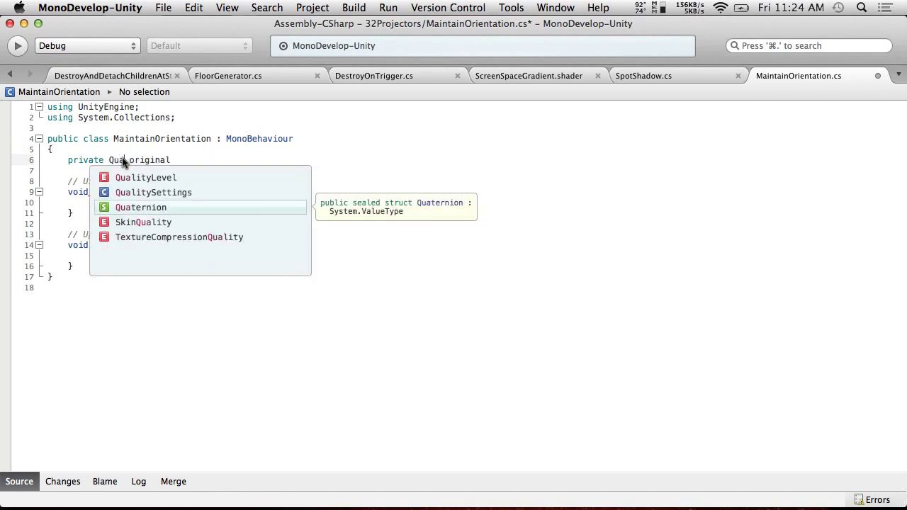
{"action": "key", "text": "Return"}
{"action": "type", "text": "tation;"}
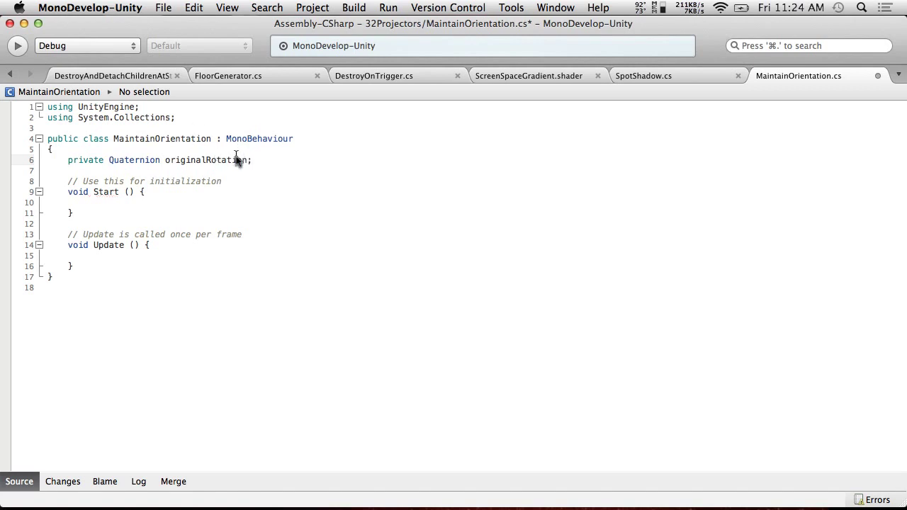
Copy the originalRotation name and move the Start method's opening brace onto its own line.
{"action": "double_click", "coordinate": [238, 159]}
{"action": "key", "text": "super+c"}
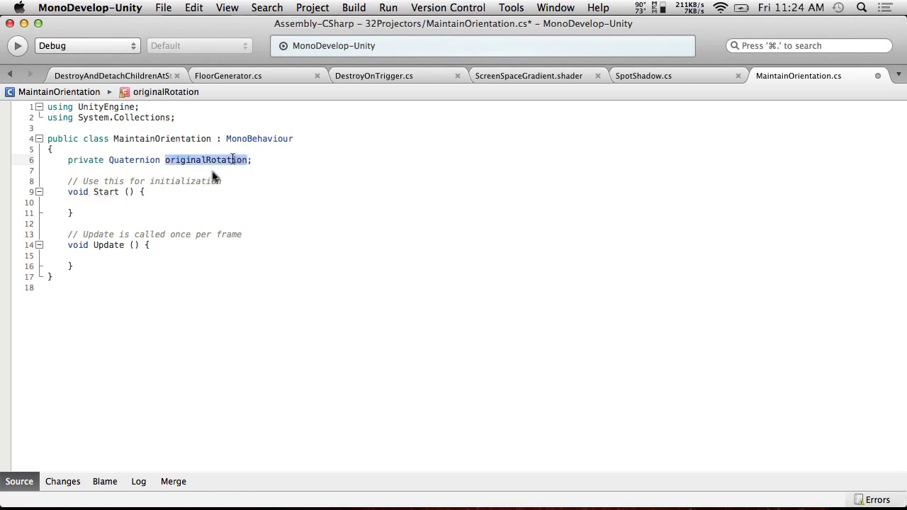
{"action": "left_click", "coordinate": [140, 192]}
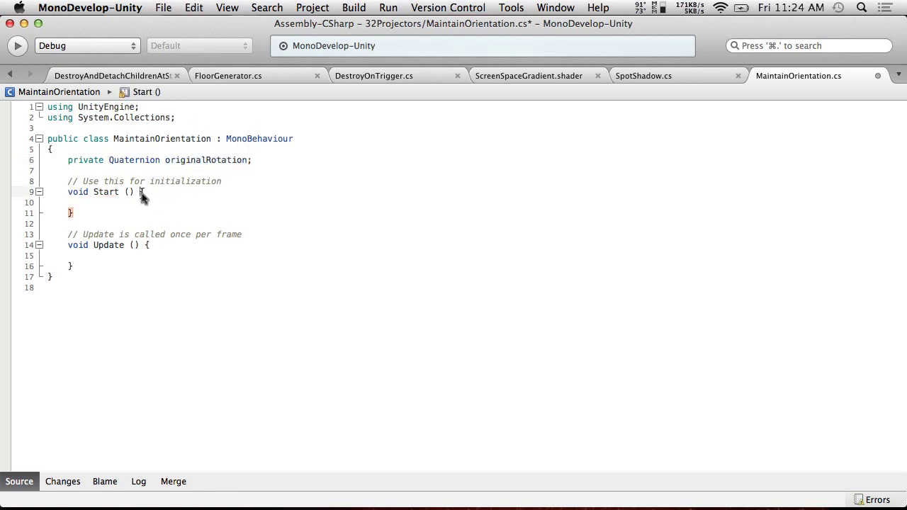
{"action": "key", "text": "Return"}
{"action": "left_click", "coordinate": [106, 212]}
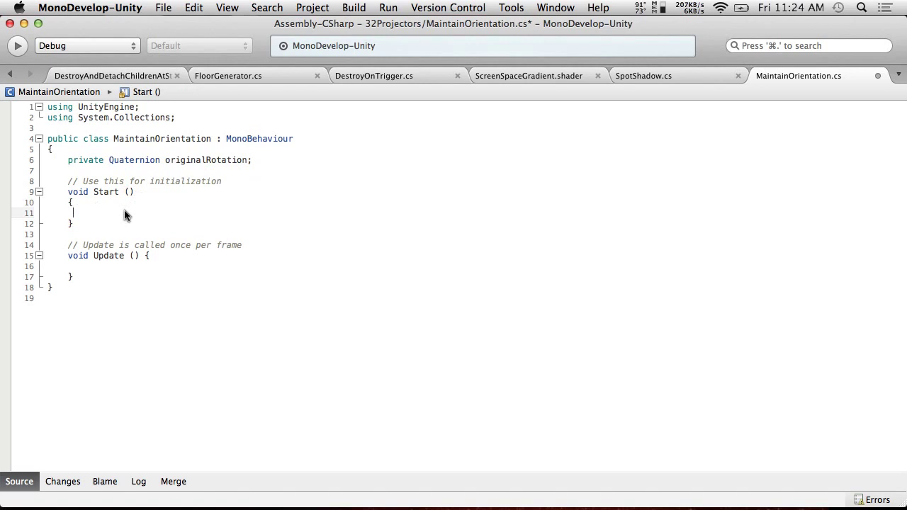
Inside Start, add an indented line assigning transform.rotation to originalRotation.
{"action": "key", "text": "super+v"}
{"action": "left_click", "coordinate": [70, 214]}
{"action": "left_click", "coordinate": [89, 218]}
{"action": "key", "text": "BackSpace"}
{"action": "key", "text": "Tab"}
{"action": "left_click", "coordinate": [185, 216]}
{"action": "type", "text": "transform.ro"}
{"action": "key", "text": "Down"}
{"action": "key", "text": "Down"}
{"action": "key", "text": "Down"}
{"action": "key", "text": "Return"}
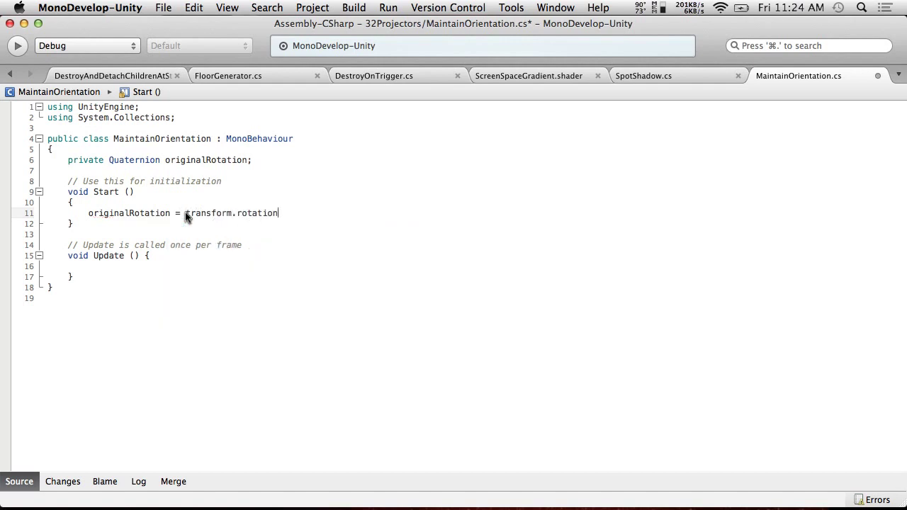
Move the Update method's opening brace onto its own line and rename the method LateUpdate.
{"action": "left_click", "coordinate": [148, 256]}
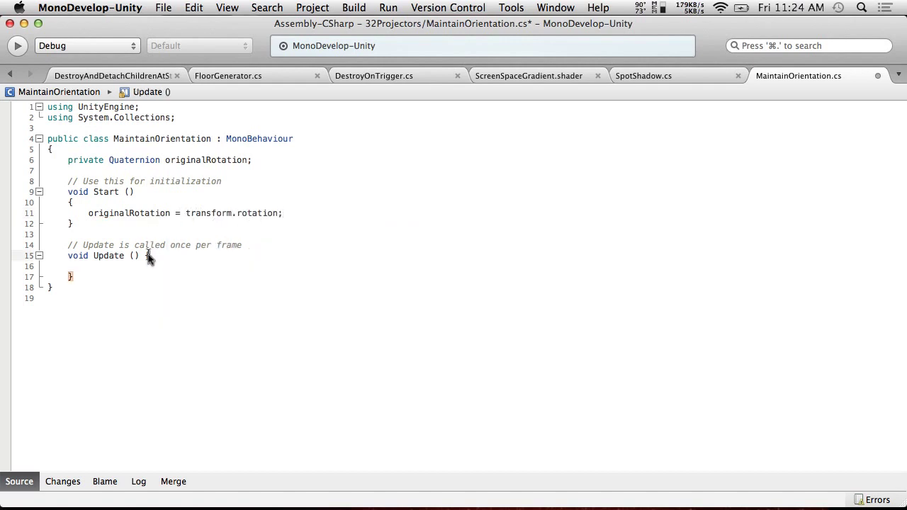
{"action": "key", "text": "Left"}
{"action": "key", "text": "Return"}
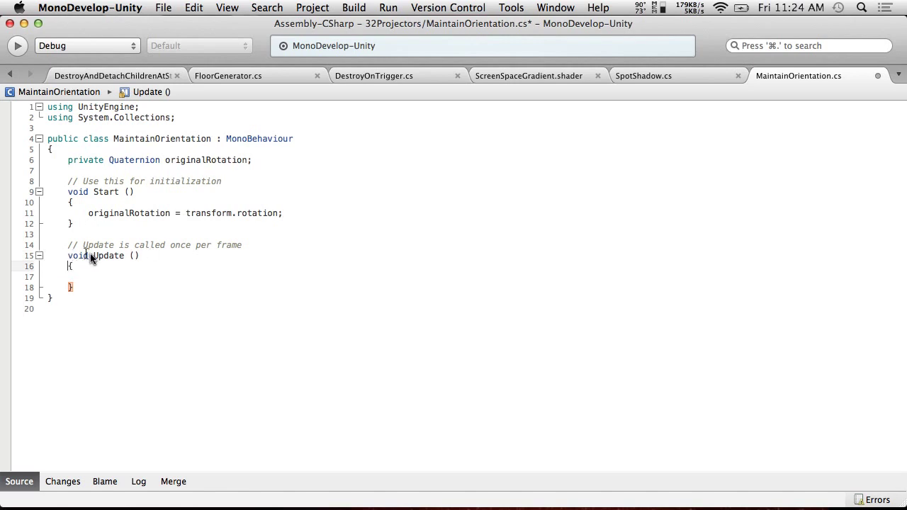
{"action": "key", "text": "Down"}
{"action": "type", "text": "Lat"}
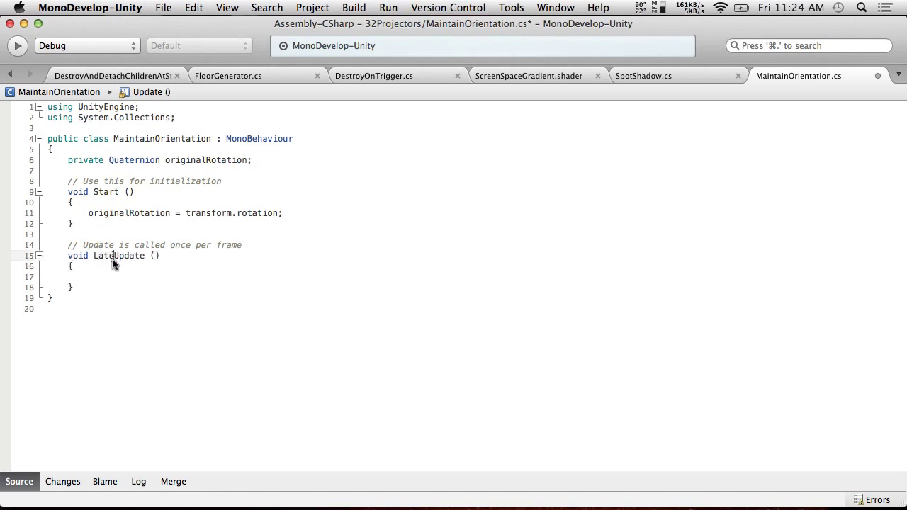
Inside LateUpdate, add the line transform.rotation = originalRotation; and save the script.
{"action": "left_click", "coordinate": [203, 282]}
{"action": "type", "text": "t"}
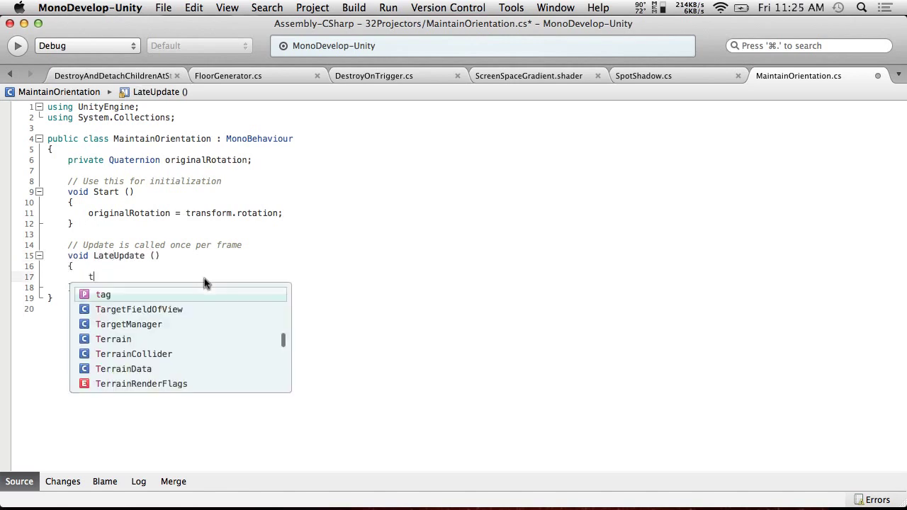
{"action": "type", "text": "ransform.rotation"}
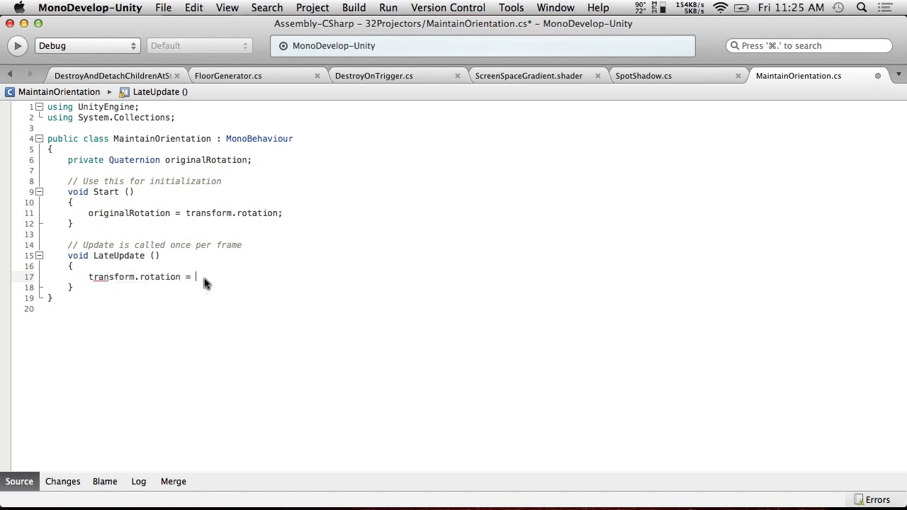
{"action": "type", "text": " = originalRotation;"}
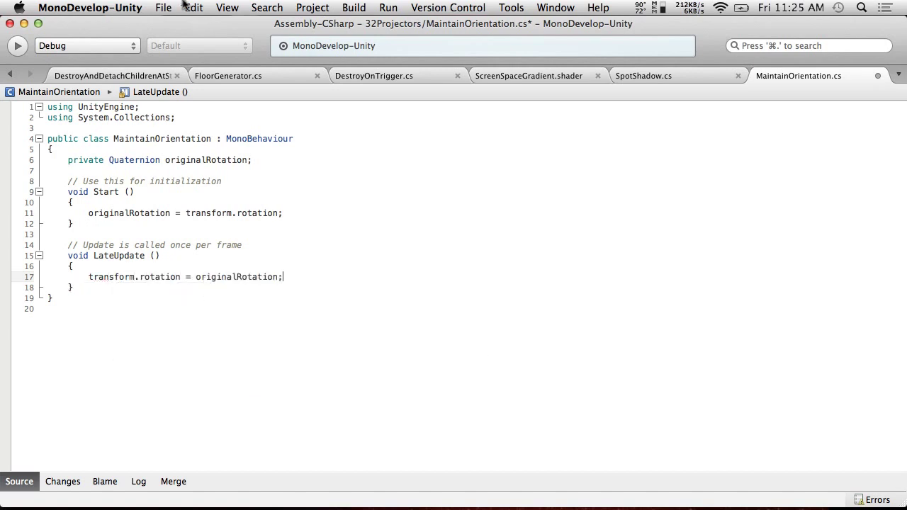
{"action": "left_click", "coordinate": [164, 8]}
{"action": "left_click", "coordinate": [174, 60]}
Switch to Unity, attach the MaintainOrientation script to the Projector, and play the scene in the Scene view.
{"action": "key", "text": "super+Tab"}
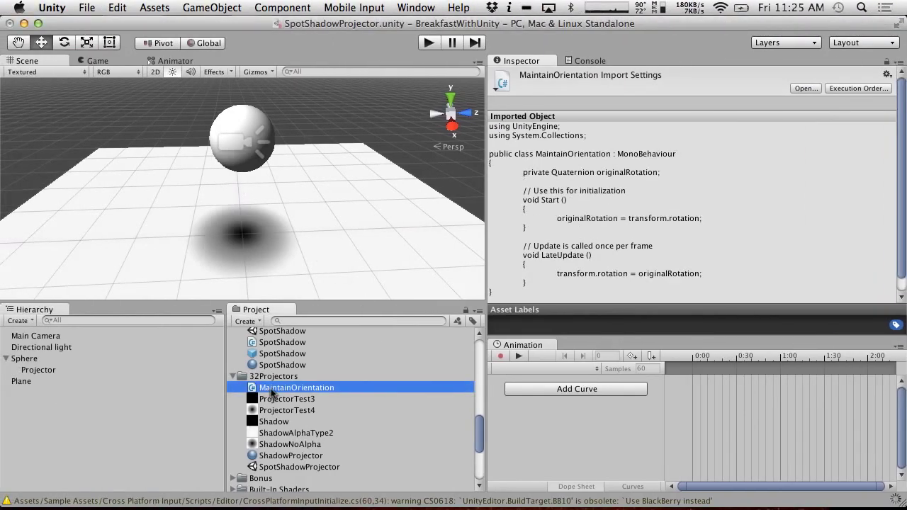
{"action": "left_click_drag", "start_coordinate": [272, 391], "coordinate": [36, 370]}
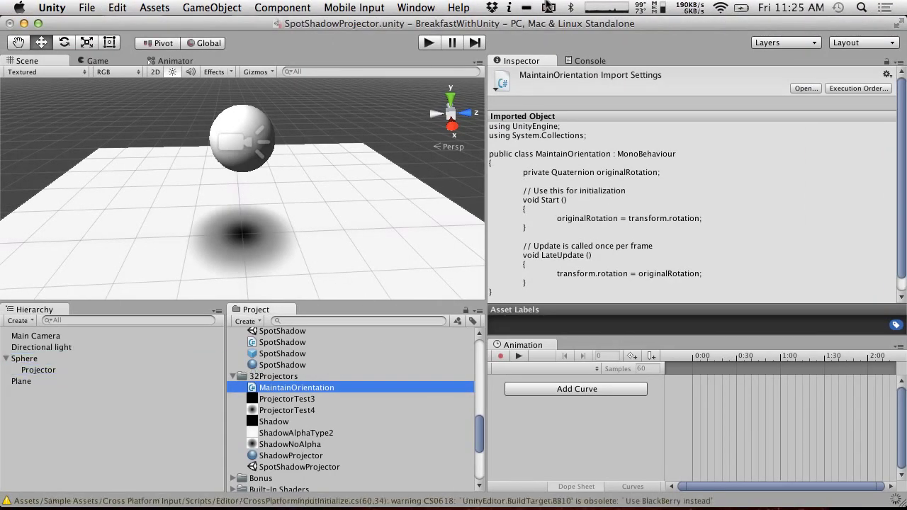
{"action": "left_click", "coordinate": [430, 43]}
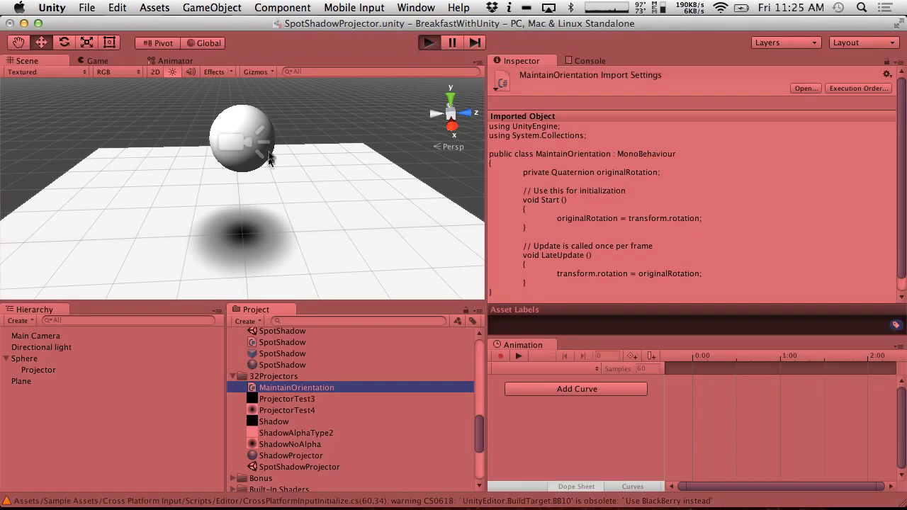
{"action": "left_click", "coordinate": [27, 60]}
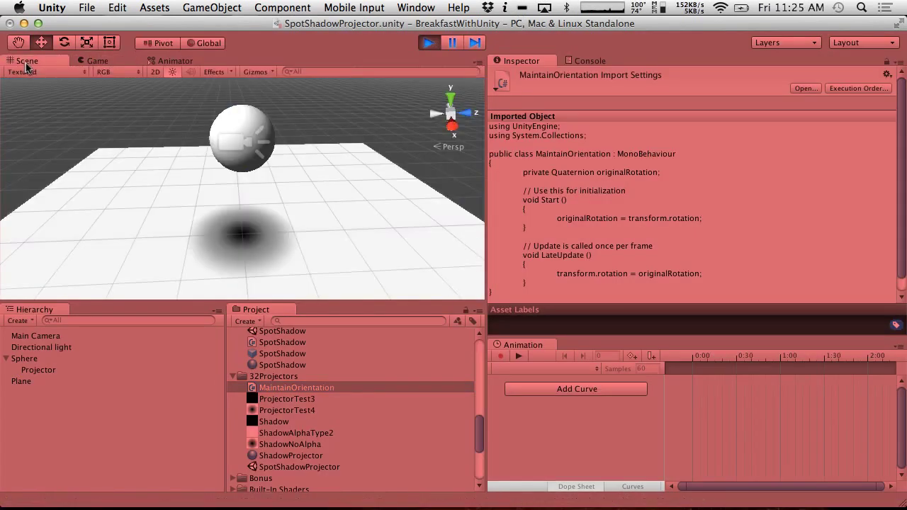
Test the shadow in play mode by setting the Sphere's X rotation to 270, X position to -0.63 and Y position to 1.6.
{"action": "left_click", "coordinate": [31, 358]}
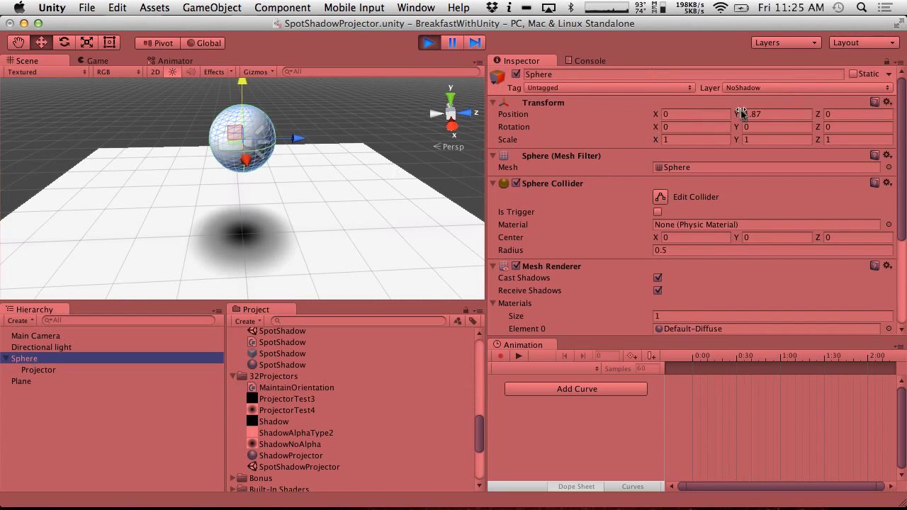
{"action": "left_click_drag", "start_coordinate": [655, 127], "coordinate": [899, 97]}
{"action": "mouse_move", "coordinate": [655, 114]}
{"action": "left_mouse_down"}
{"action": "mouse_move", "coordinate": [782, 104]}
{"action": "mouse_move", "coordinate": [639, 110]}
{"action": "mouse_move", "coordinate": [656, 112]}
{"action": "left_mouse_up"}
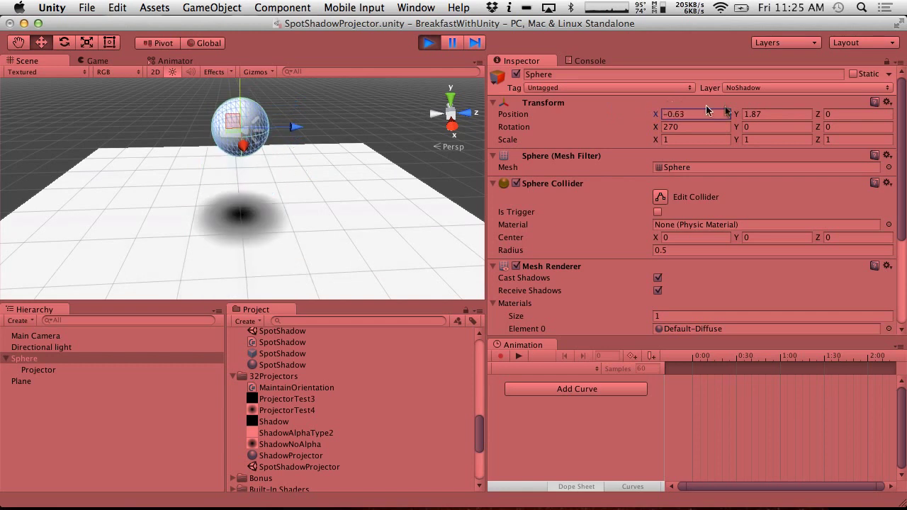
{"action": "mouse_move", "coordinate": [738, 114]}
{"action": "left_mouse_down"}
{"action": "mouse_move", "coordinate": [701, 111]}
{"action": "mouse_move", "coordinate": [843, 103]}
{"action": "mouse_move", "coordinate": [751, 108]}
{"action": "mouse_move", "coordinate": [827, 117]}
{"action": "mouse_move", "coordinate": [737, 121]}
{"action": "left_mouse_up"}
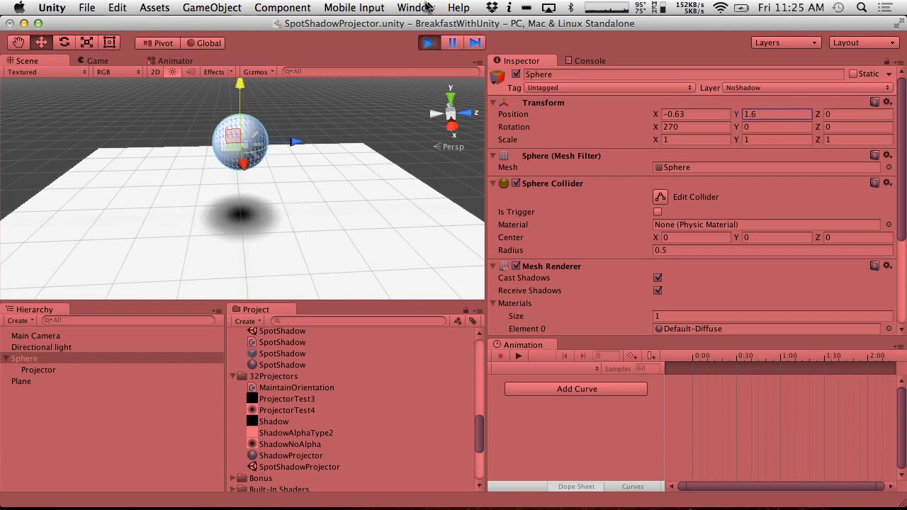
Stop play mode, and save the SpotShadowProjector scene and the project.
{"action": "left_click", "coordinate": [85, 6]}
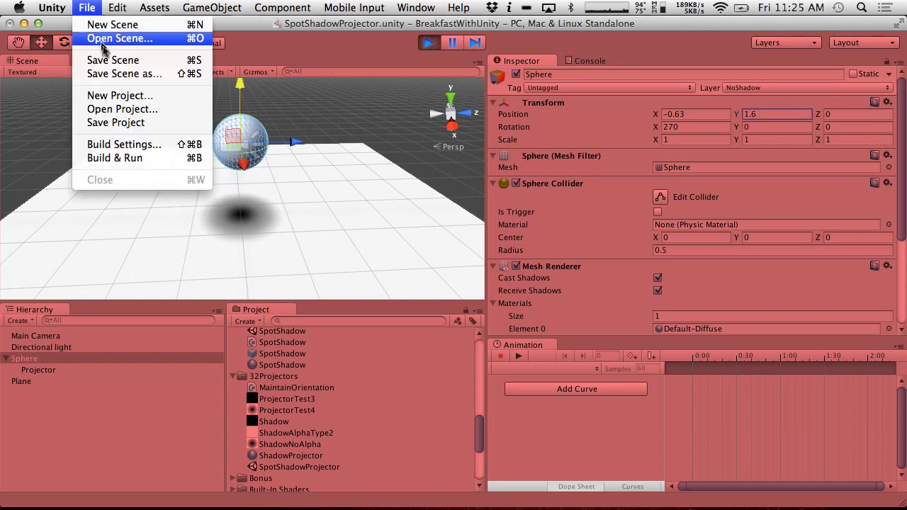
{"action": "left_click", "coordinate": [132, 5]}
{"action": "left_click", "coordinate": [425, 47]}
{"action": "left_click", "coordinate": [86, 7]}
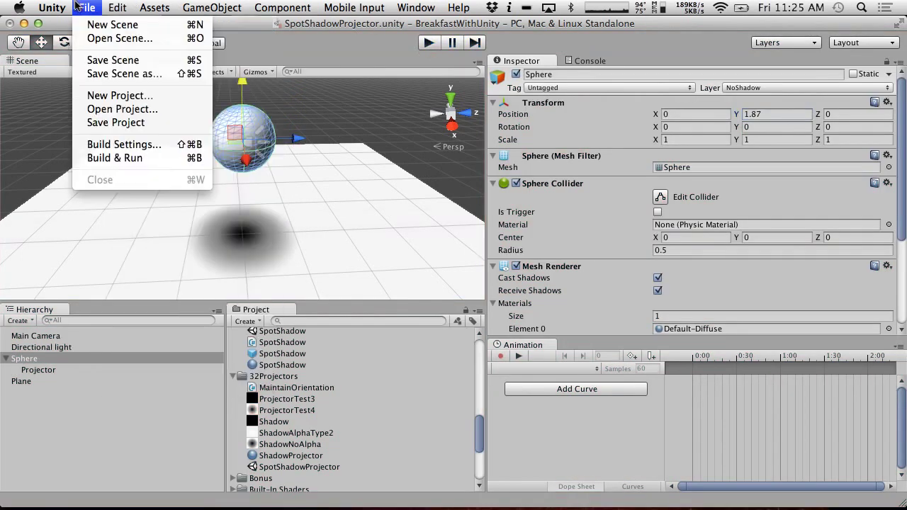
{"action": "left_click", "coordinate": [113, 60]}
{"action": "left_click", "coordinate": [87, 7]}
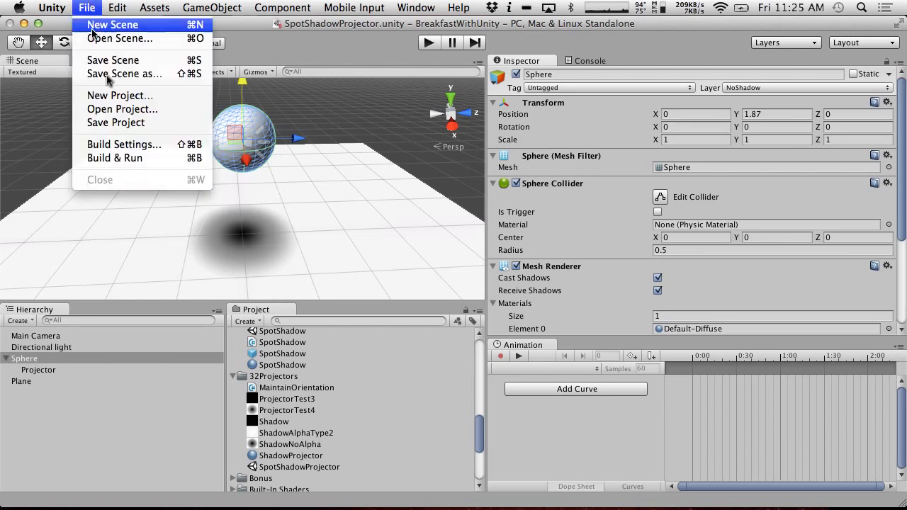
{"action": "left_click", "coordinate": [117, 123]}
Switch to the browser's YouTube Live Control Room for the Breakfast With Unity: Projectors stream.
{"action": "key", "text": "ctrl+Right"}
{"action": "key", "text": "ctrl+Right"}
{"action": "key", "text": "ctrl+Right"}
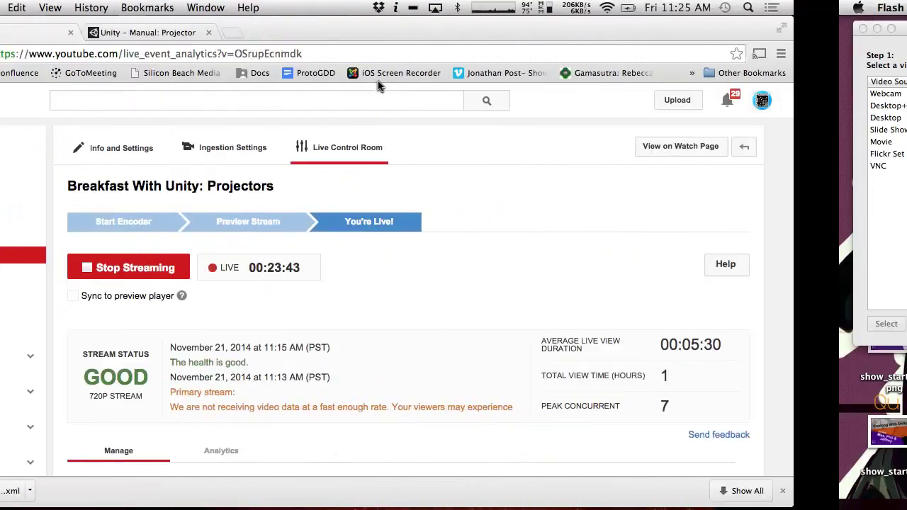